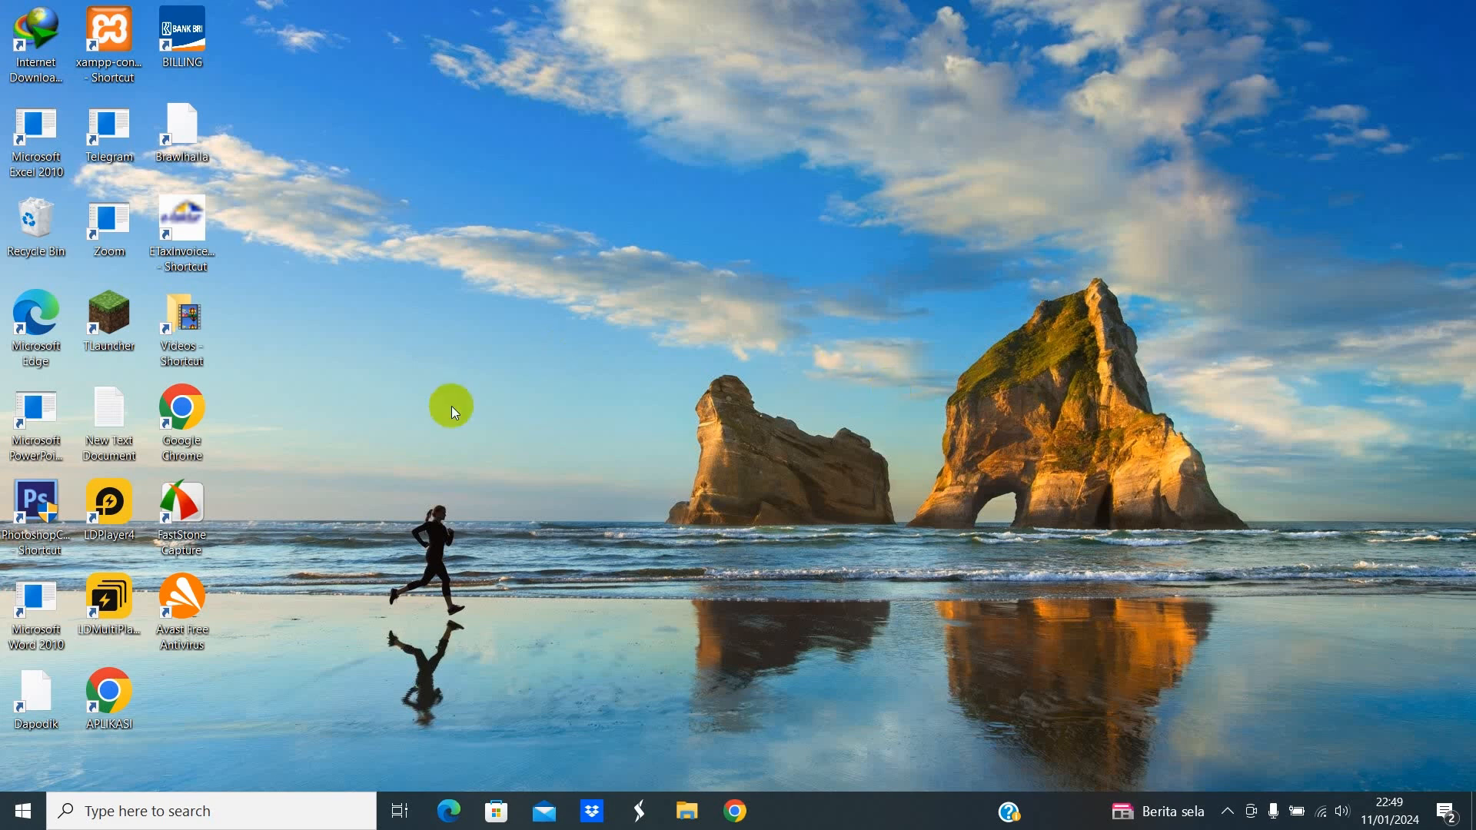
Open Google Chrome, search for "platform merdeka mengajar", and open the Merdeka Mengajar site at guru.kemdikbud.go.id.
double_click(185, 417)
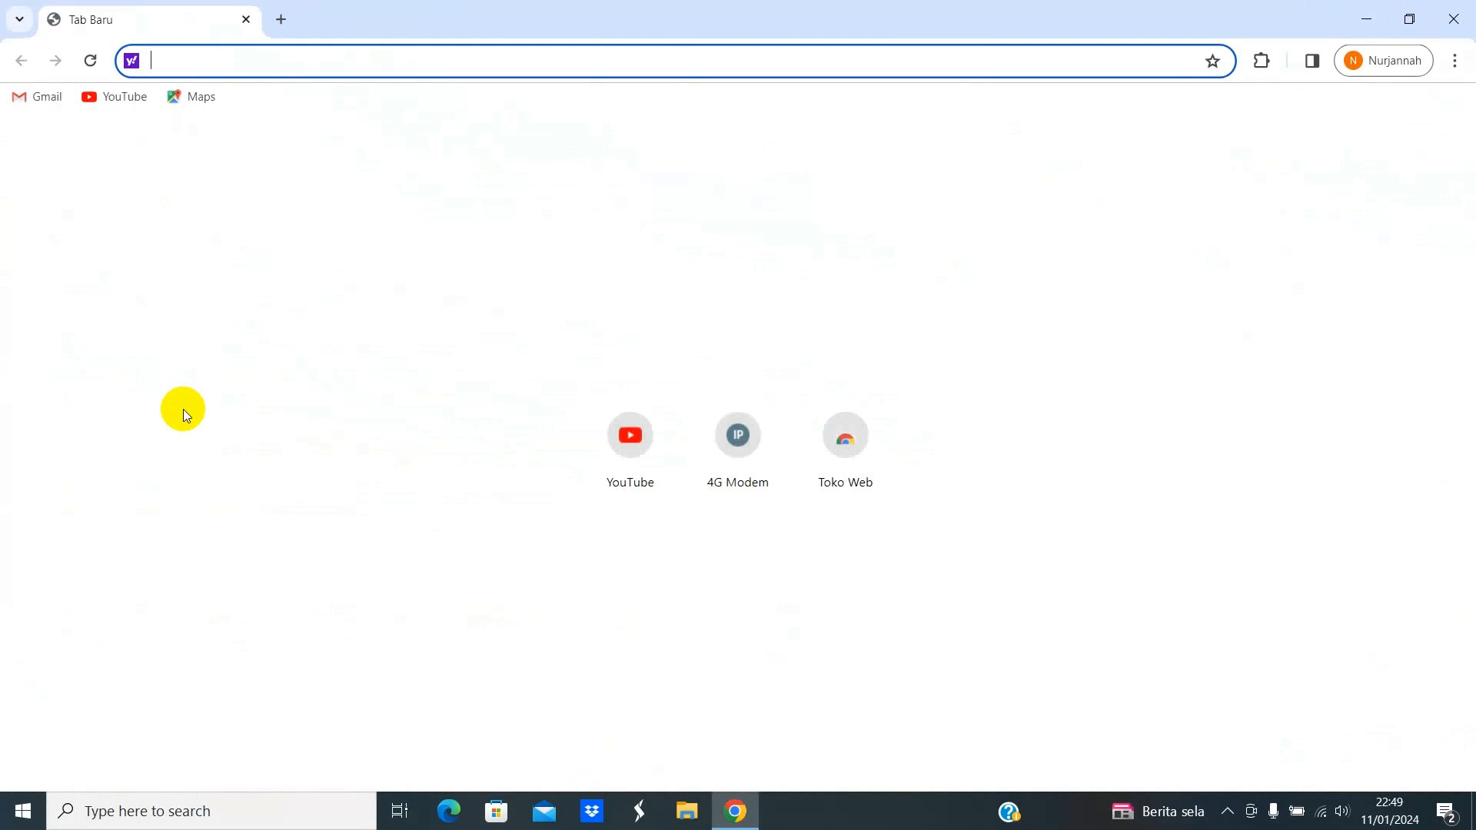
type("plat")
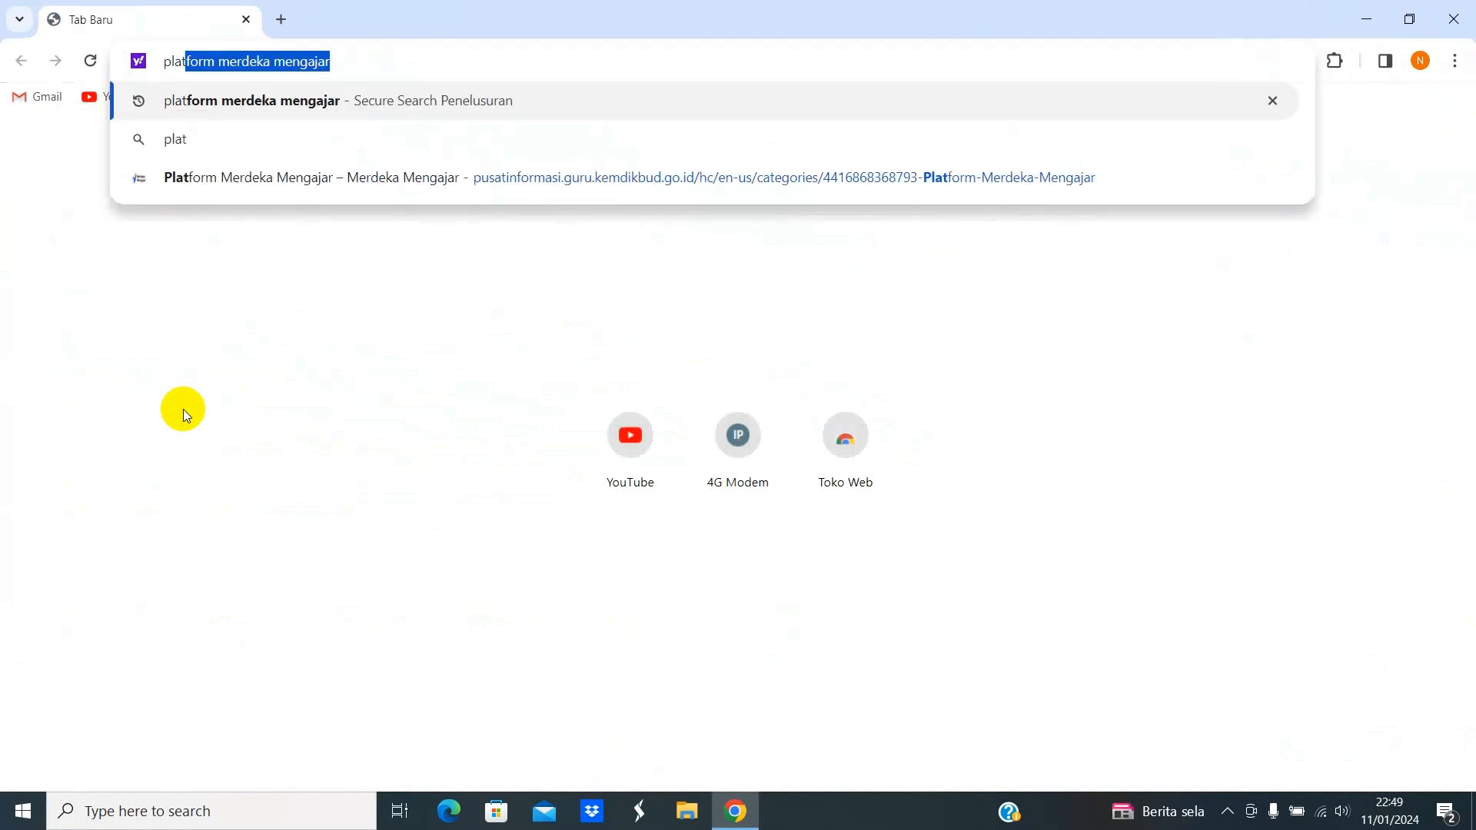
type("form m")
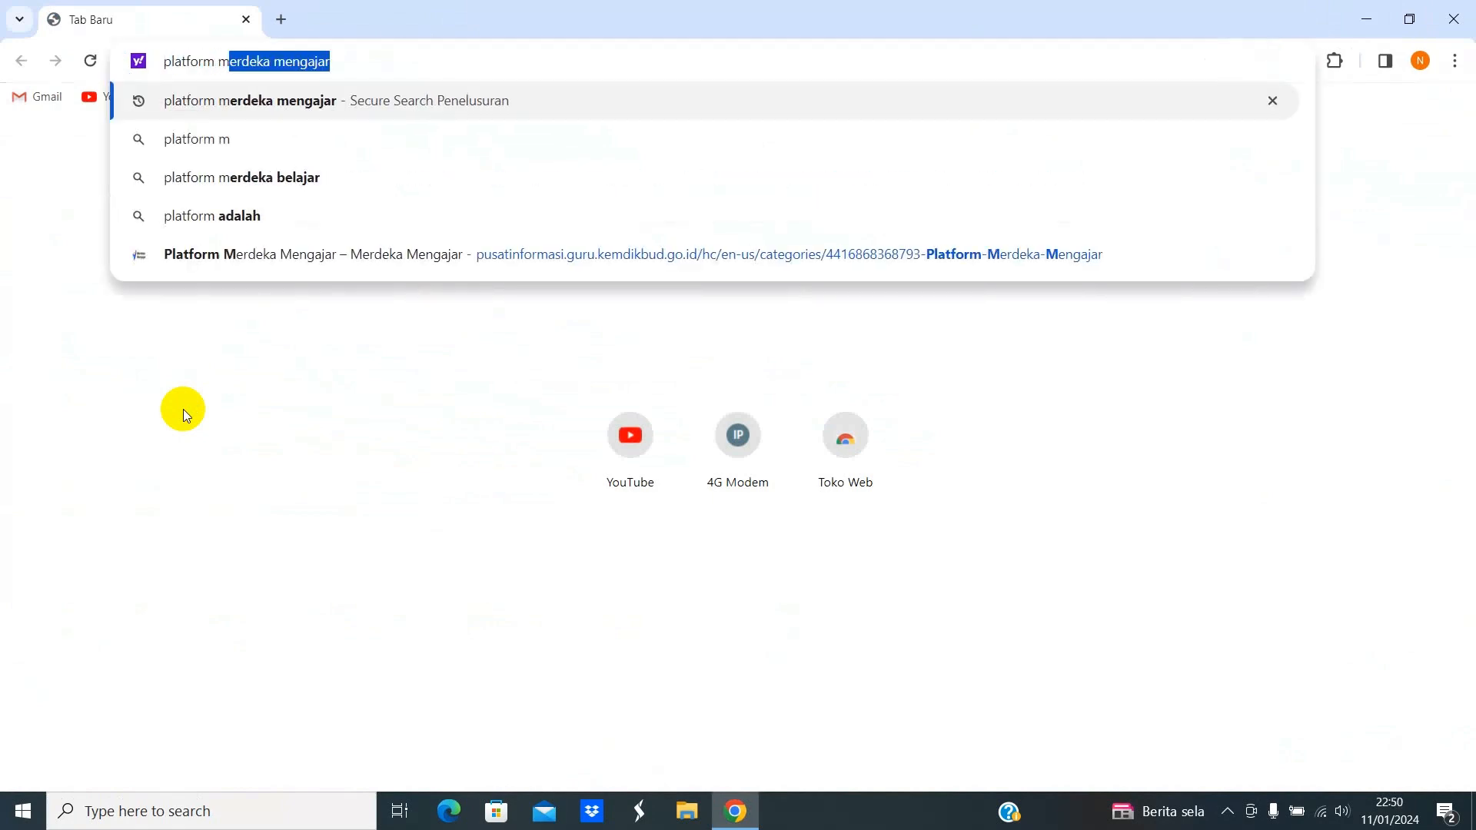
type("erdeka mengajar")
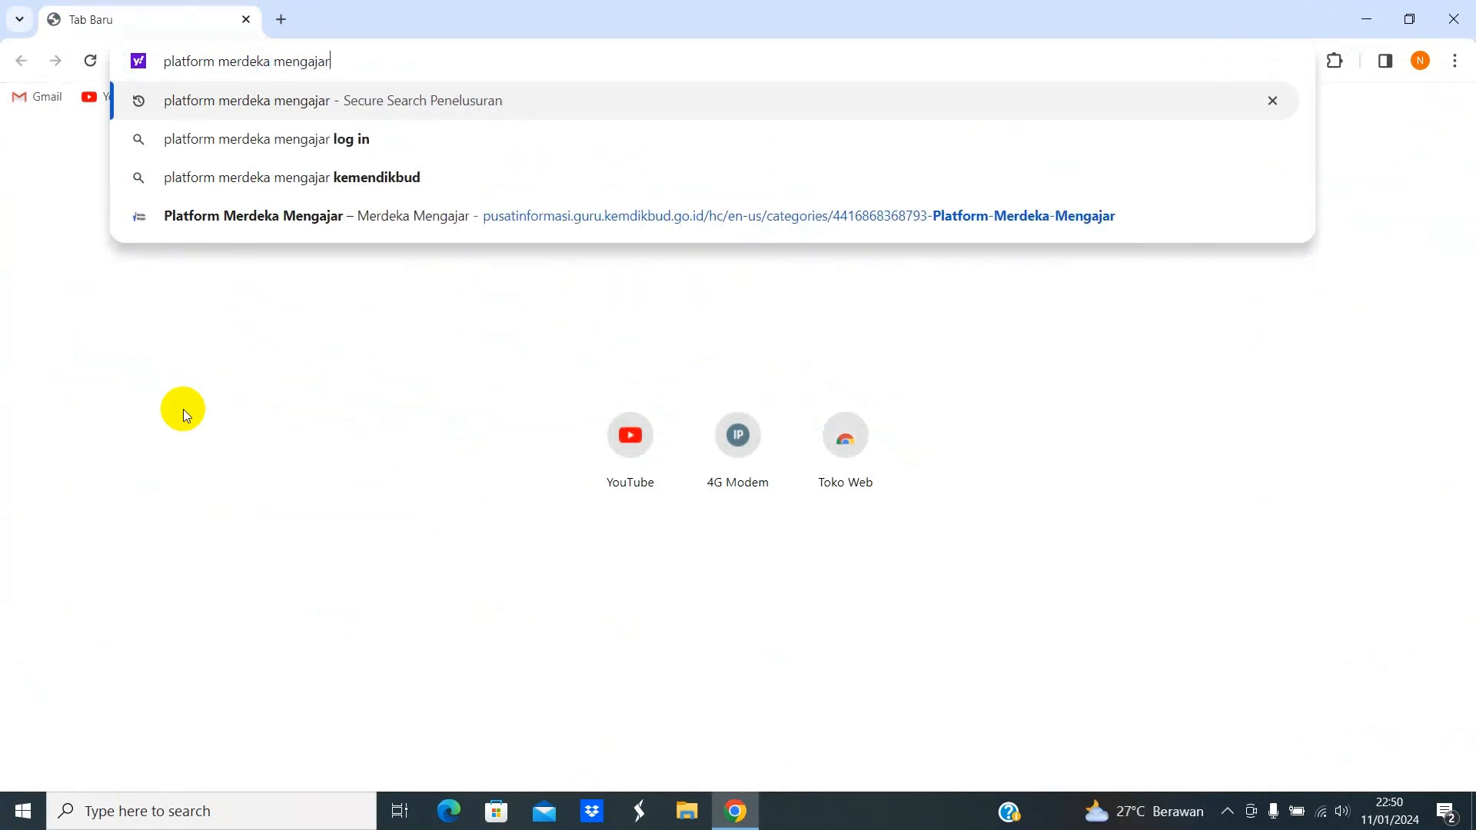
key("Return")
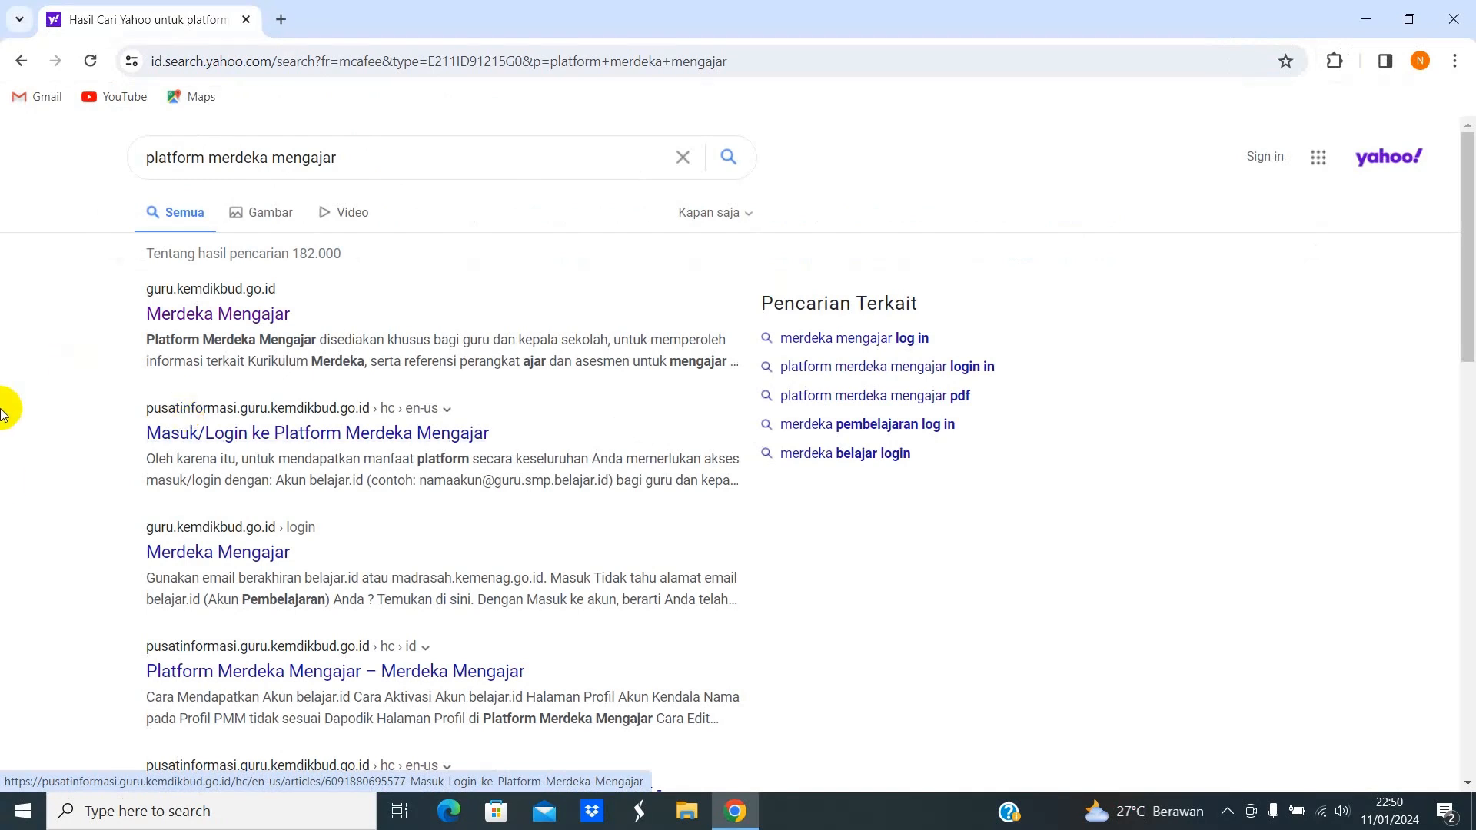
left_click(243, 322)
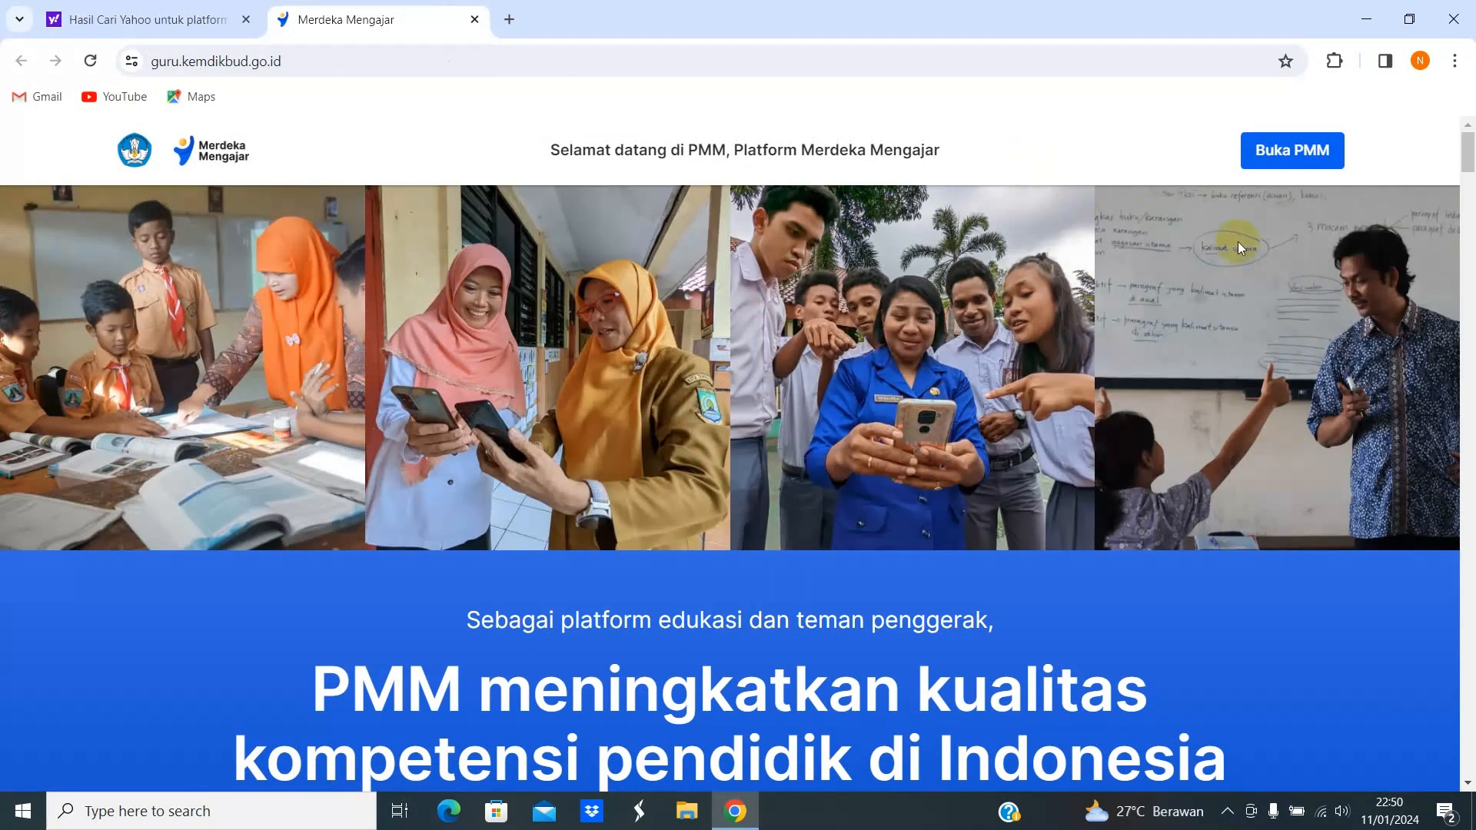
Open PMM and sign in through Google with the teacher's belajar.id account.
left_click(1298, 154)
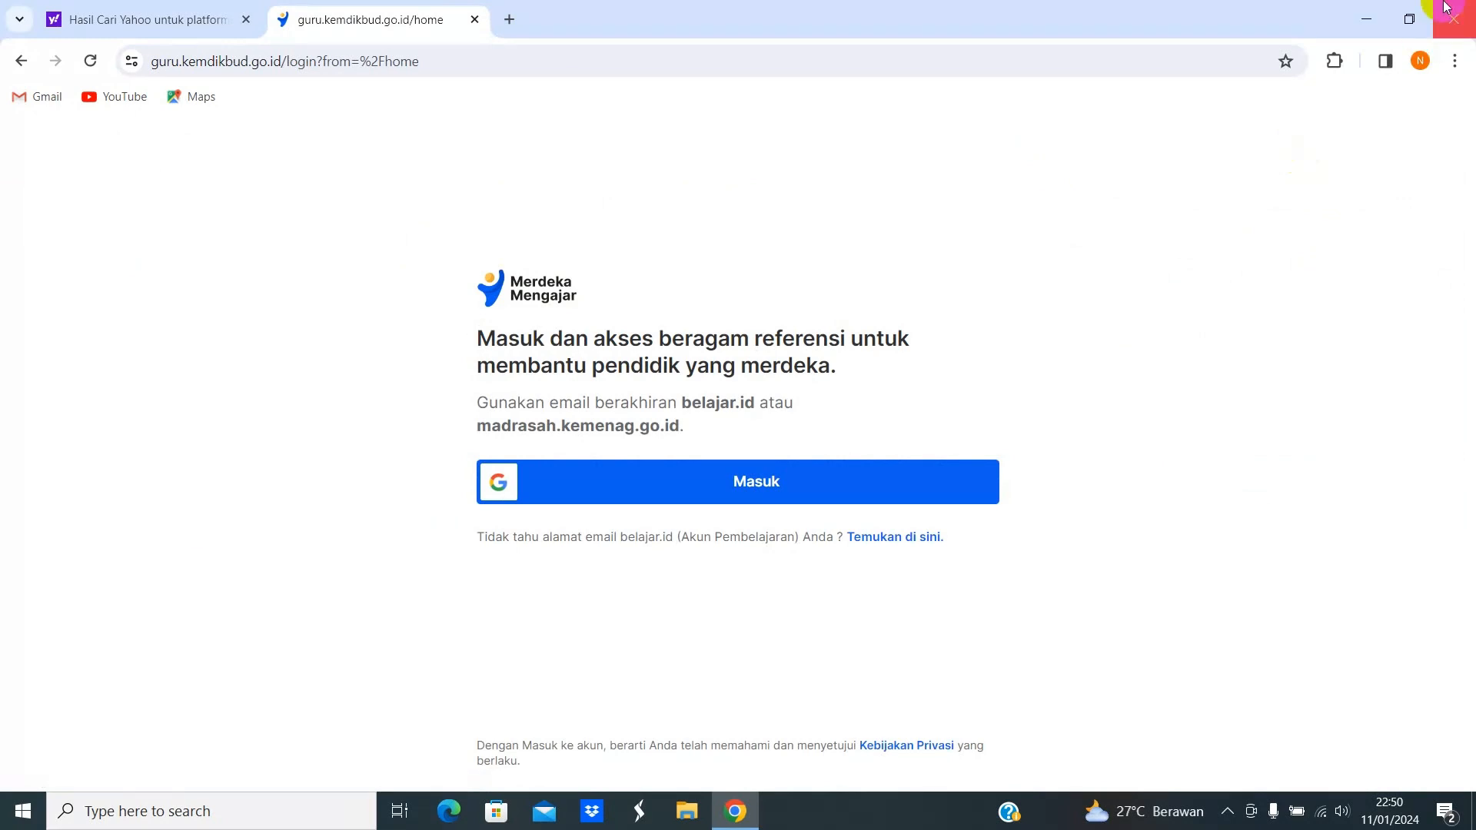
left_click(769, 482)
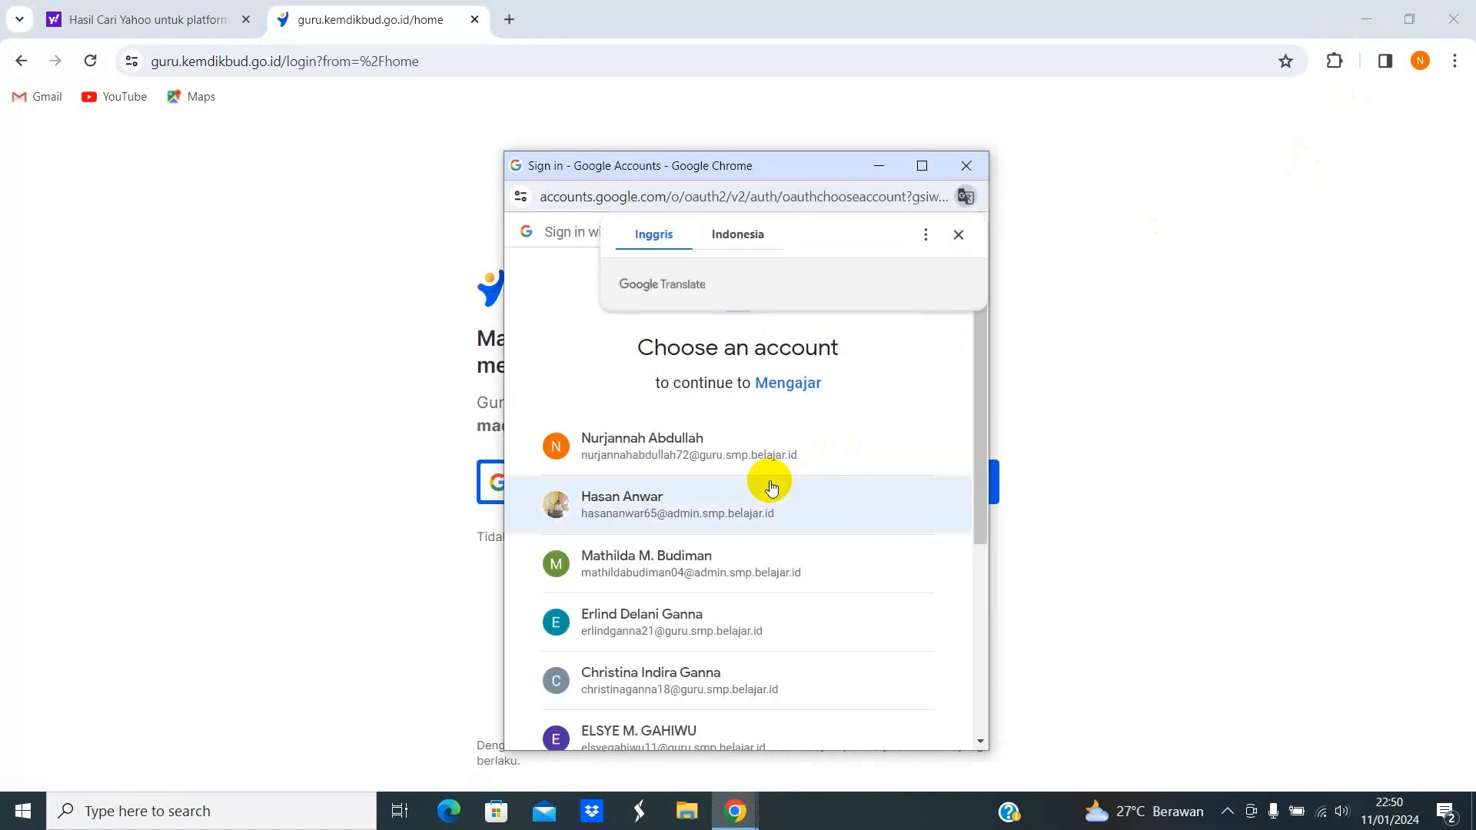
left_click(922, 166)
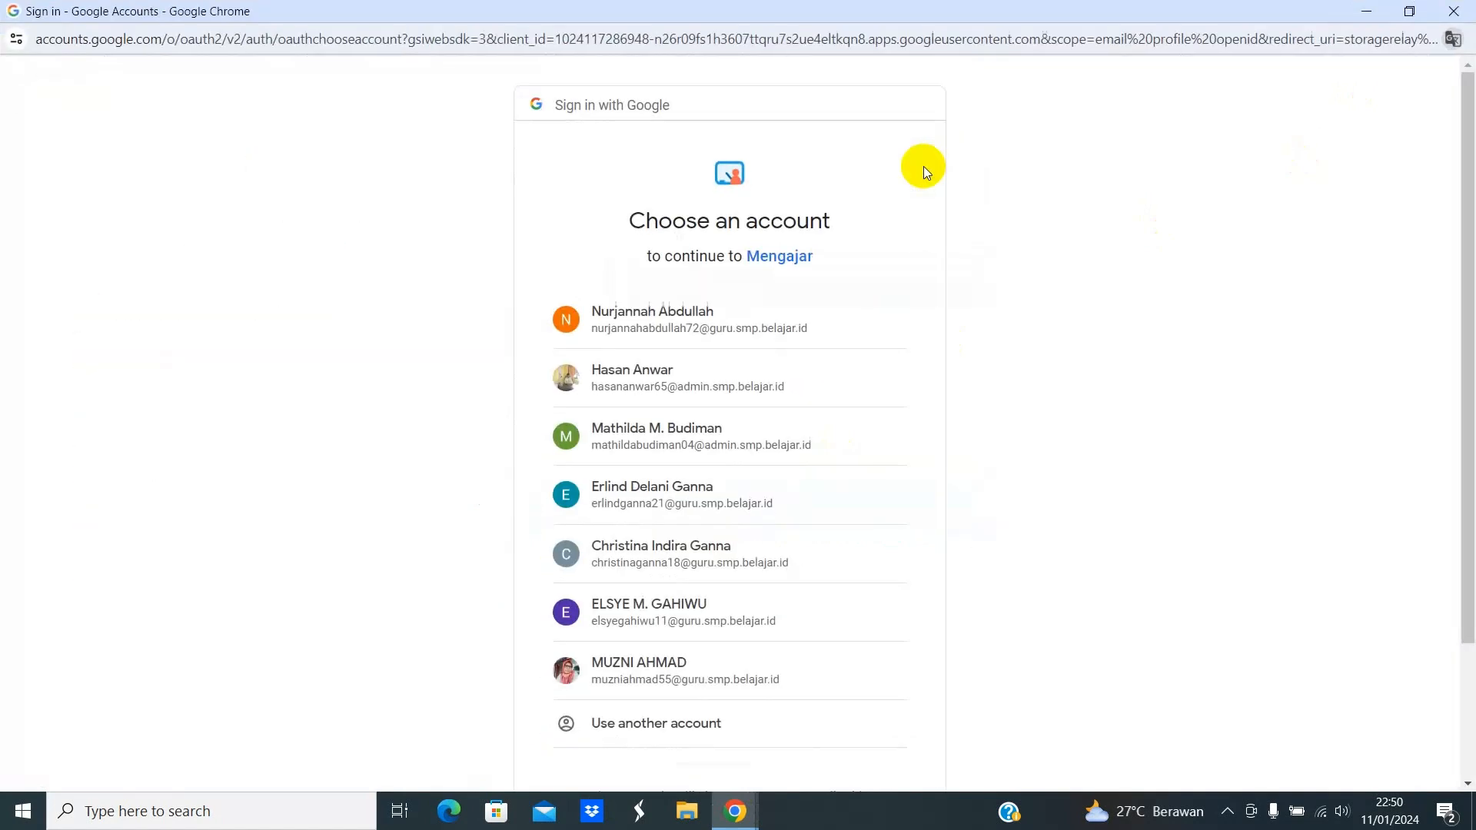
left_click(709, 614)
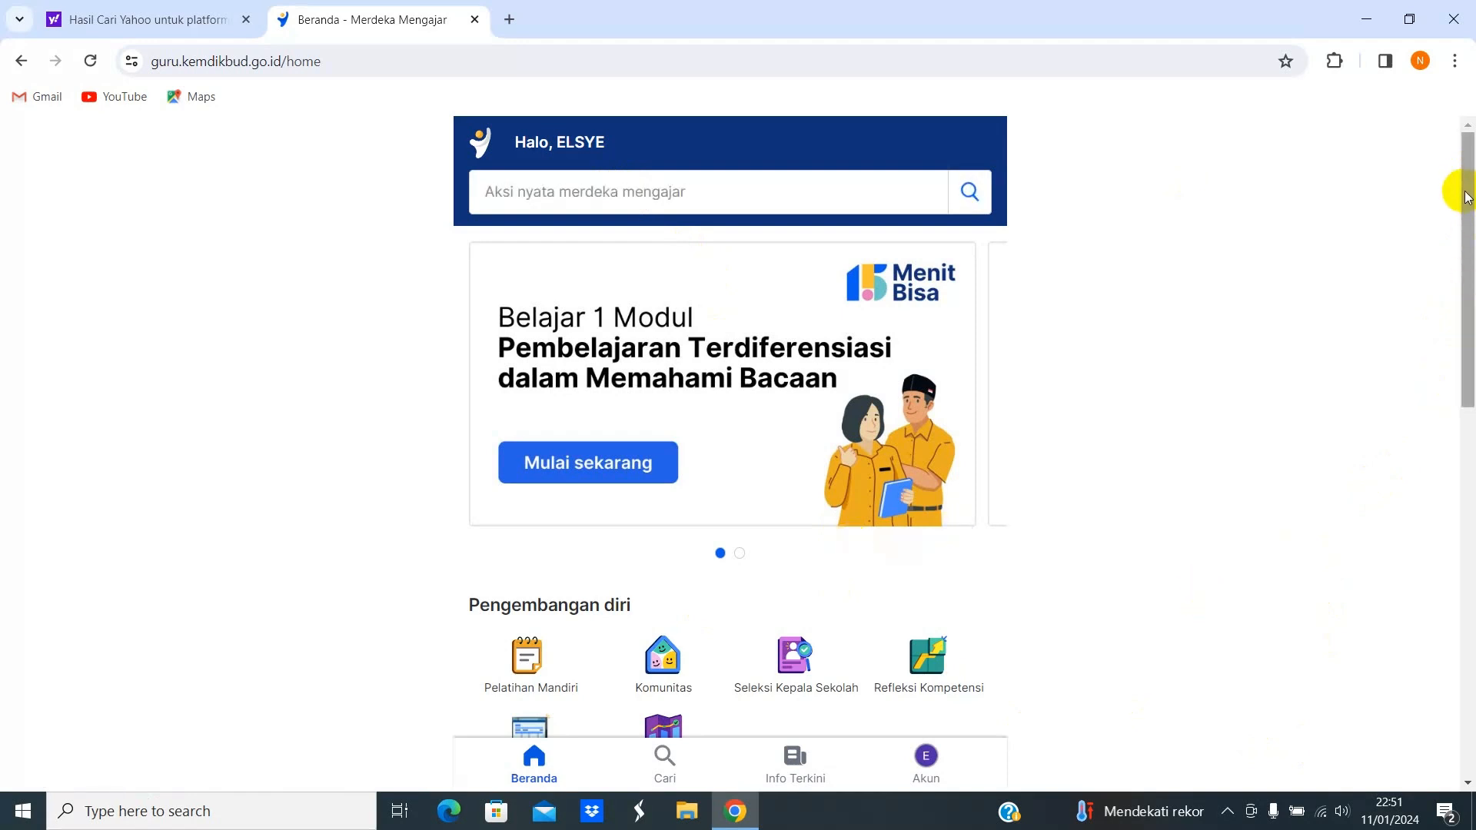
Open Pengelolaan Kinerja under Pengembangan diri and start the January performance planning (Perencanaan Kinerja).
left_click_drag(1468, 197, 1470, 326)
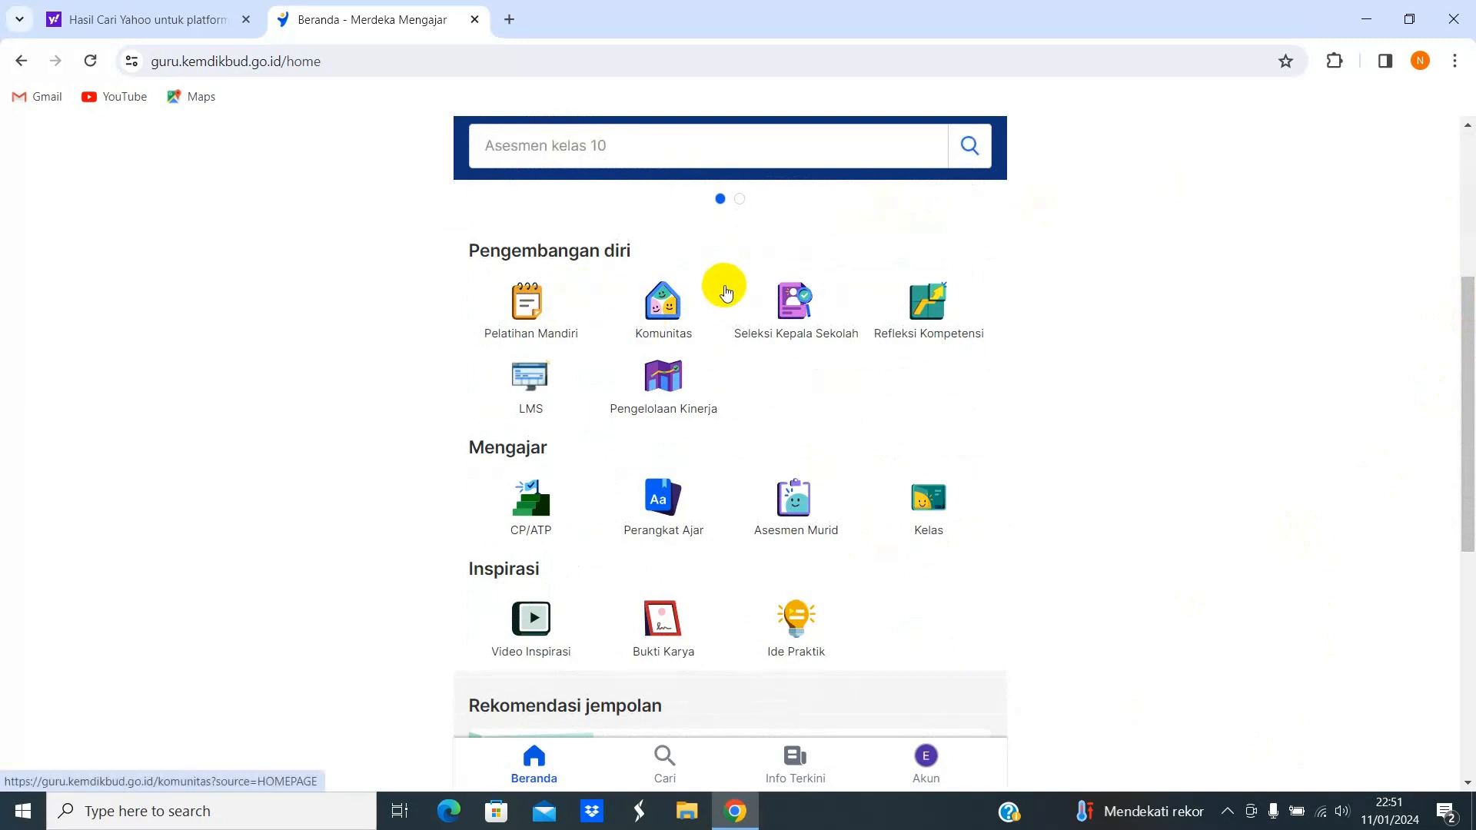
left_click(665, 384)
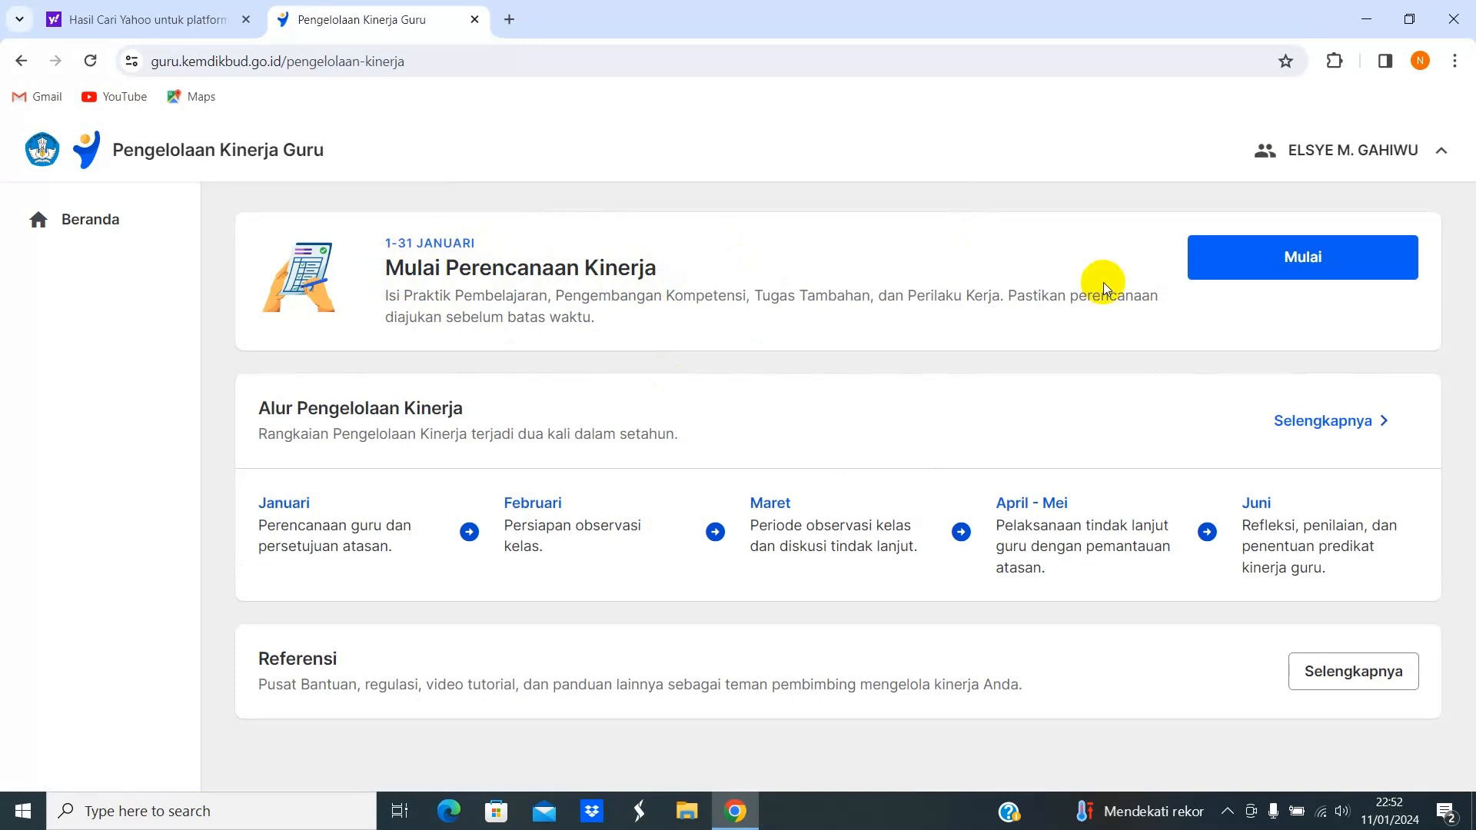
left_click(1295, 273)
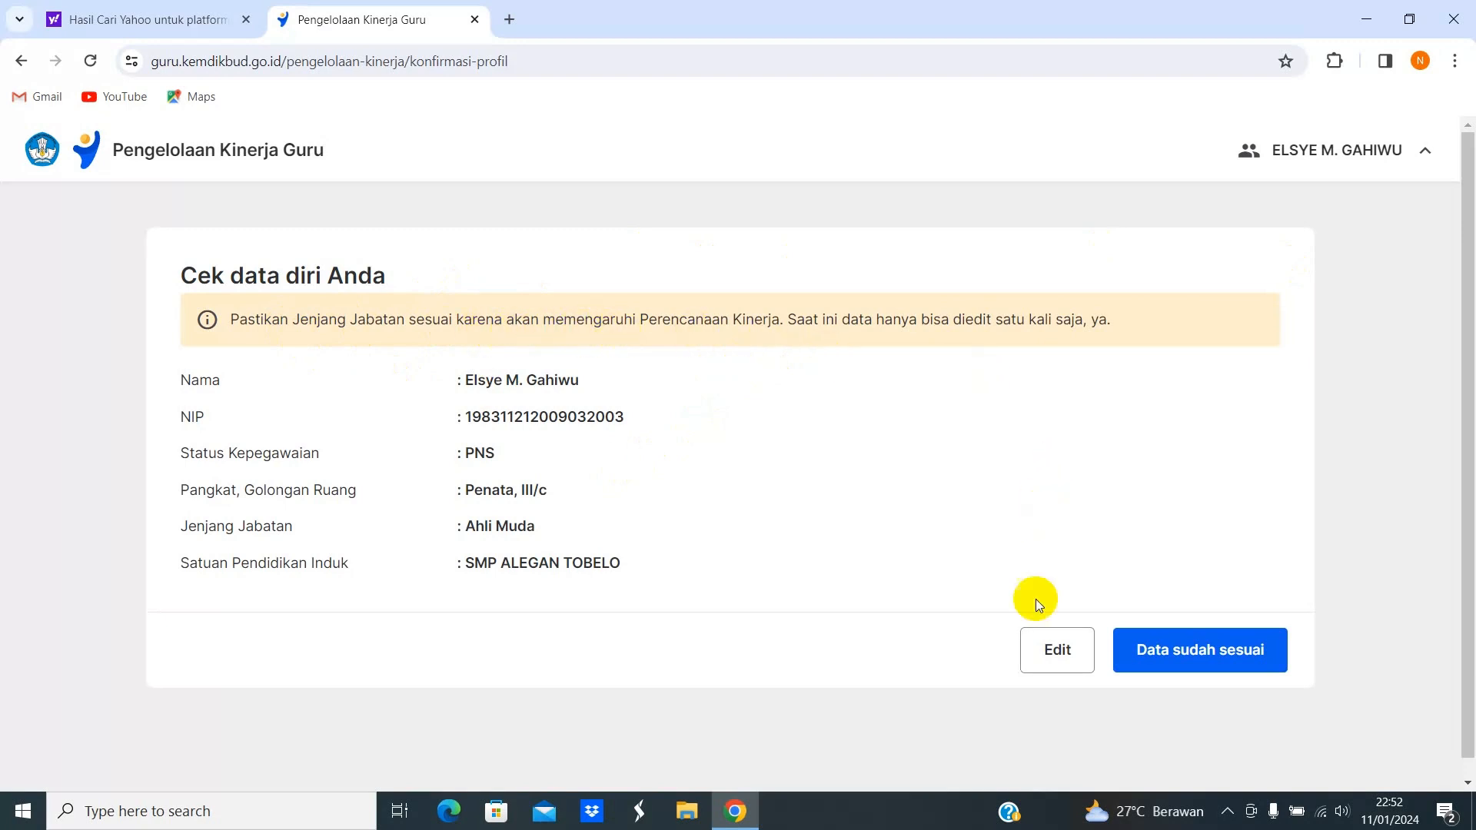
Edit the profile to set Pangkat, Golongan Ruang to Penata Tingkat I, III/d, and save it.
left_click(1060, 654)
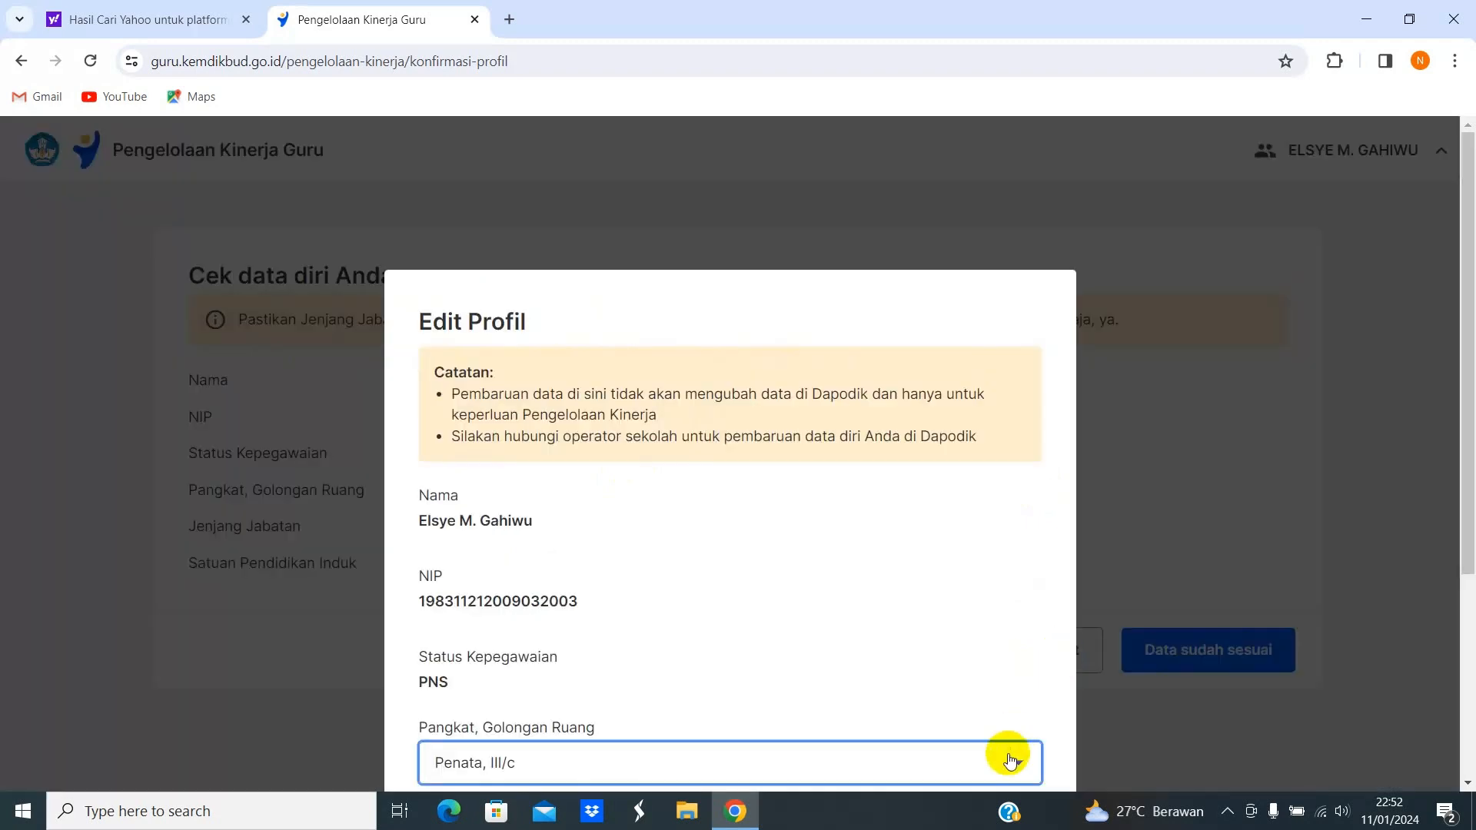
left_click_drag(1465, 405, 1020, 538)
left_click(1021, 532)
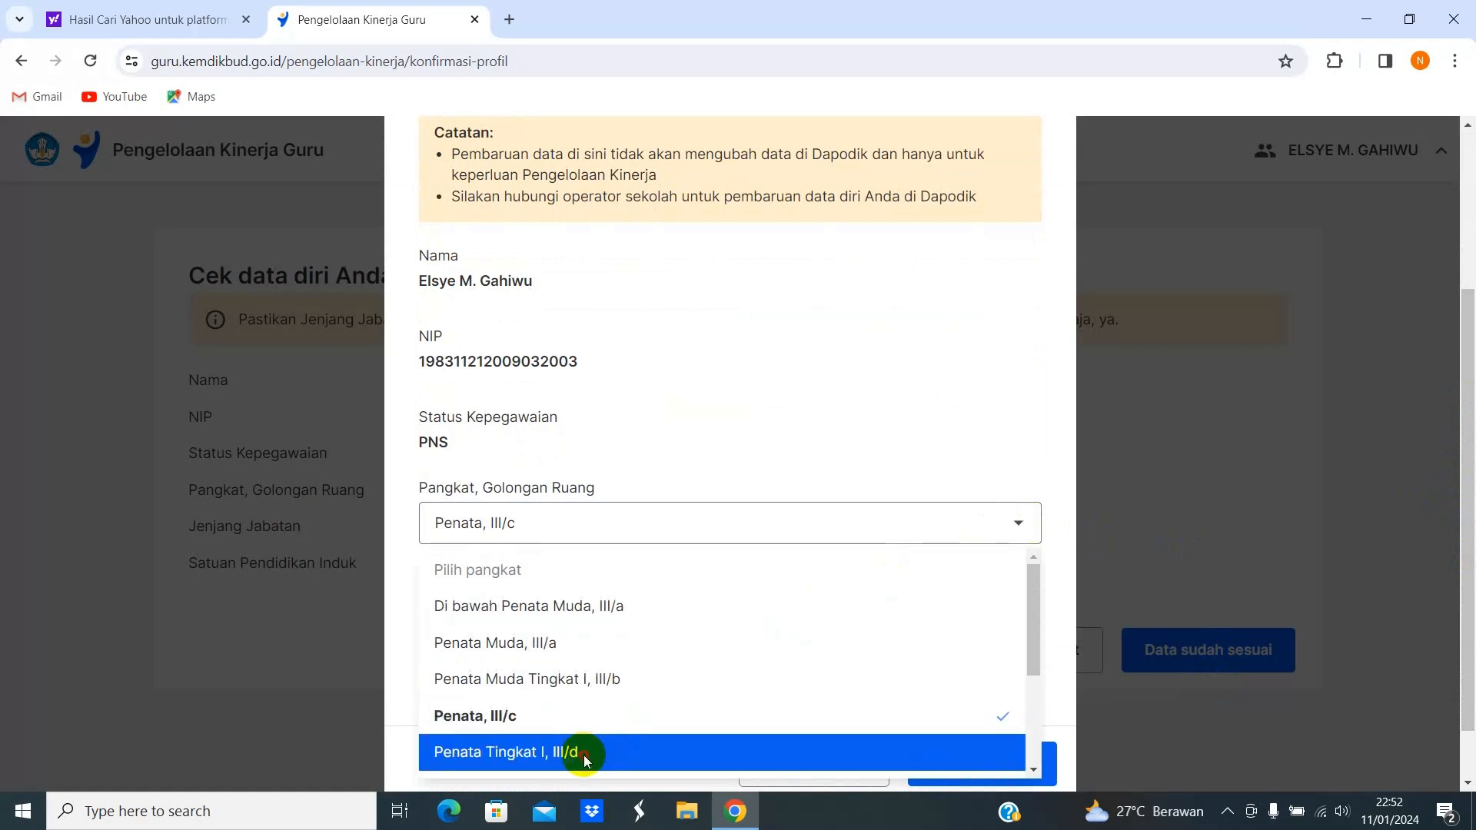
left_click(585, 760)
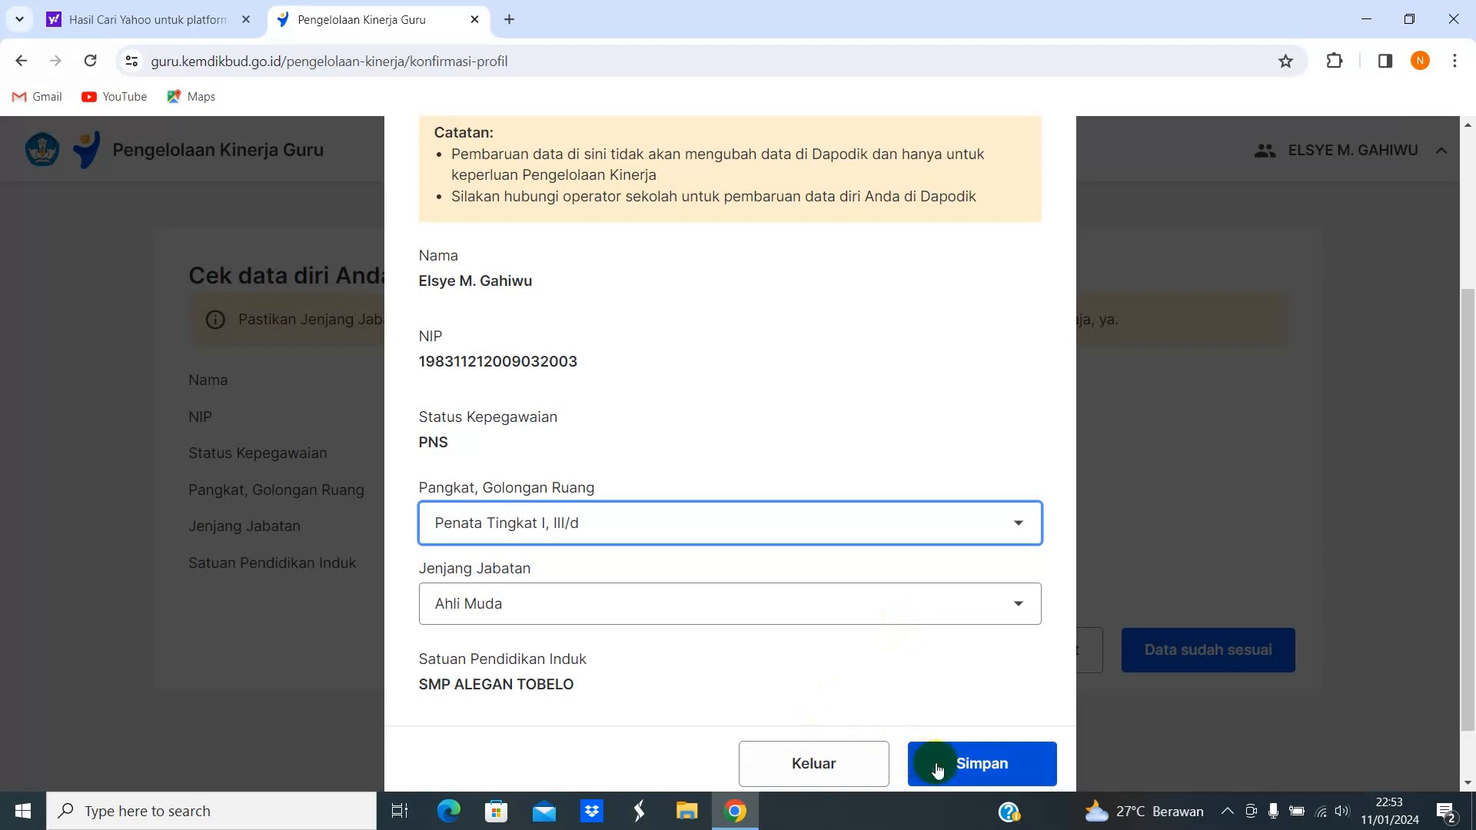
left_click(987, 765)
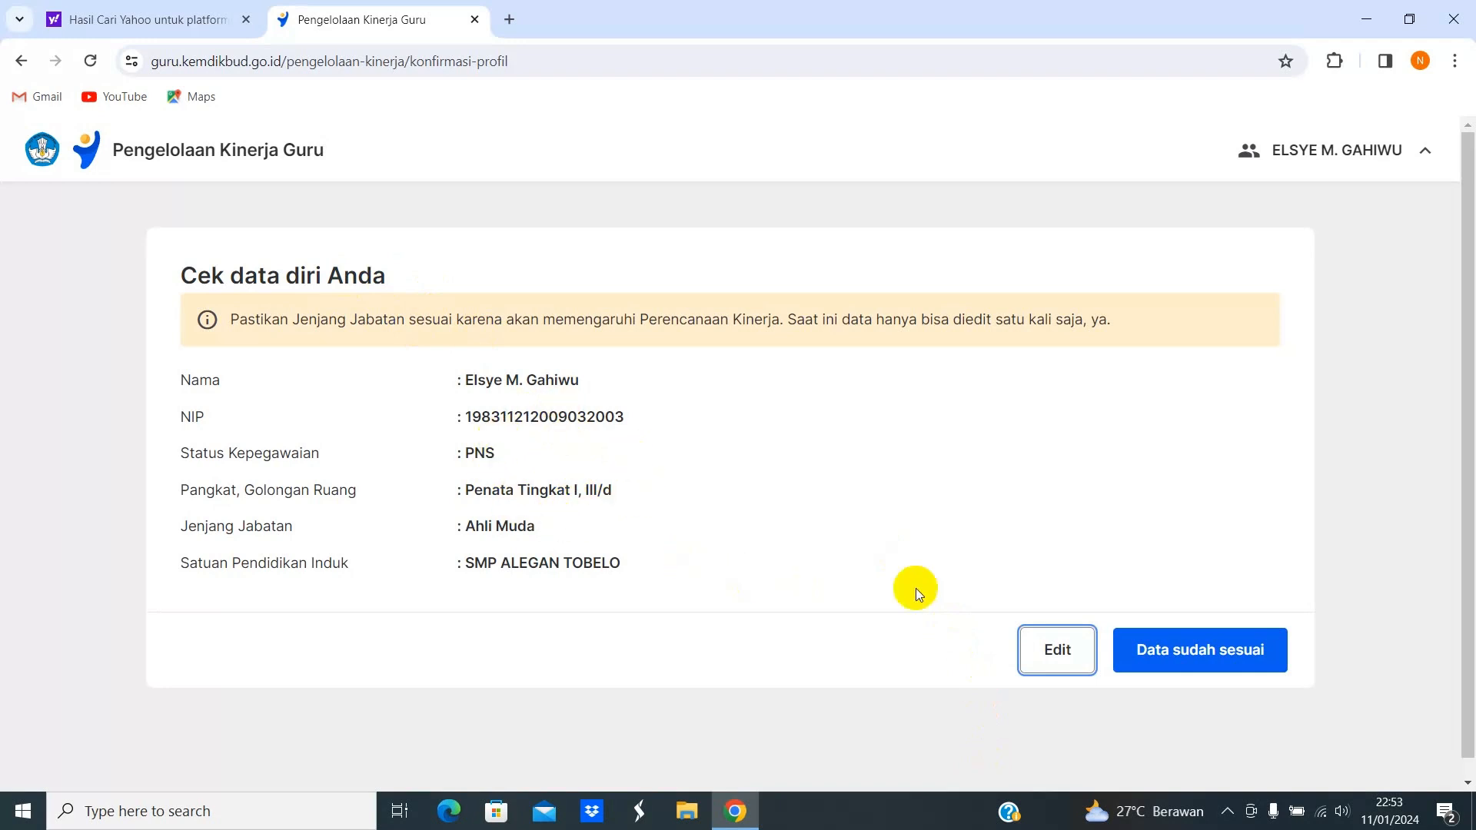
Reopen the profile for editing and set Pangkat, Golongan Ruang to Penata, III/c.
left_click(1054, 659)
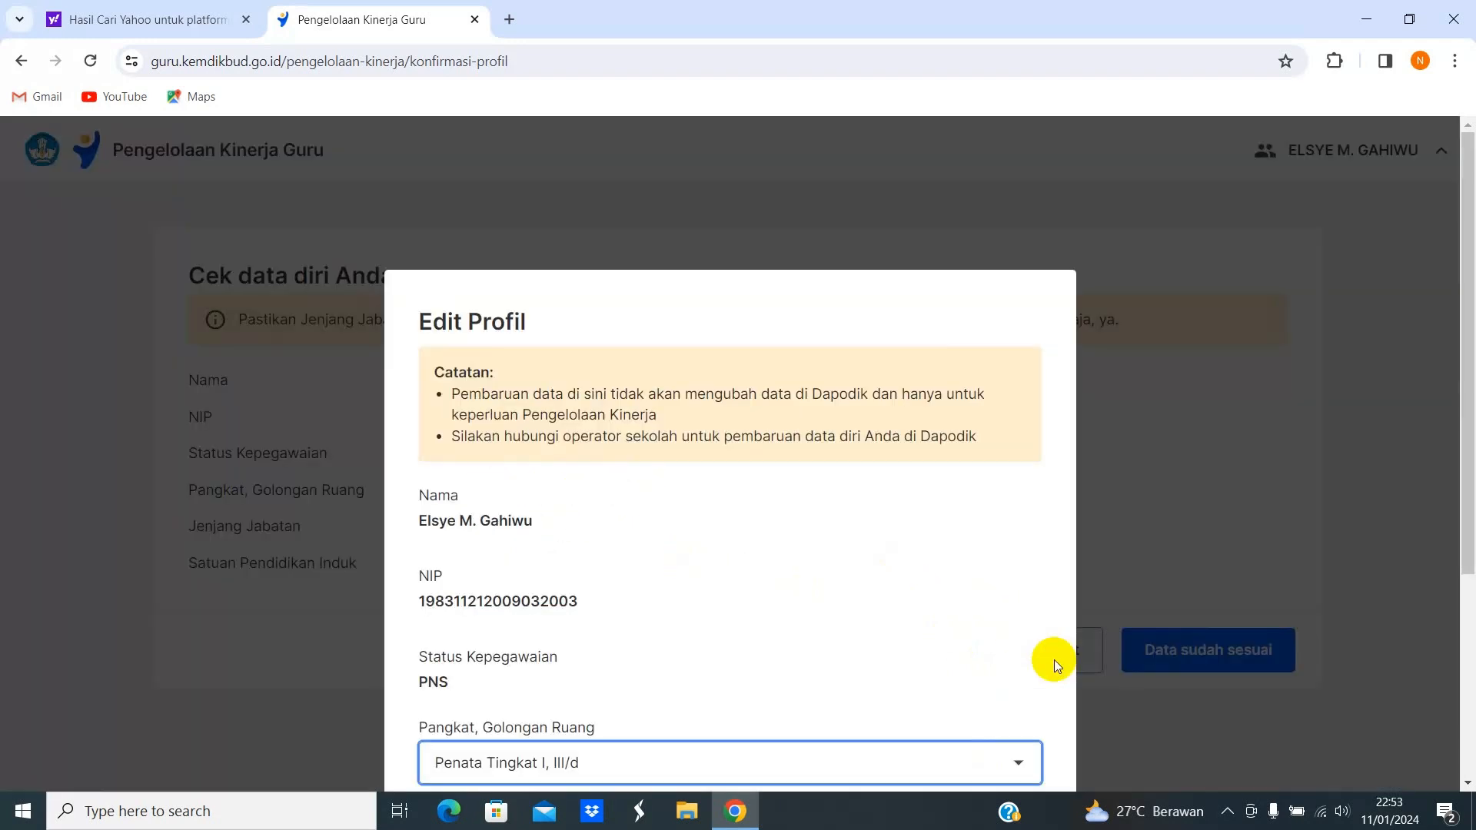
left_click_drag(1466, 375, 1402, 533)
left_click(1022, 491)
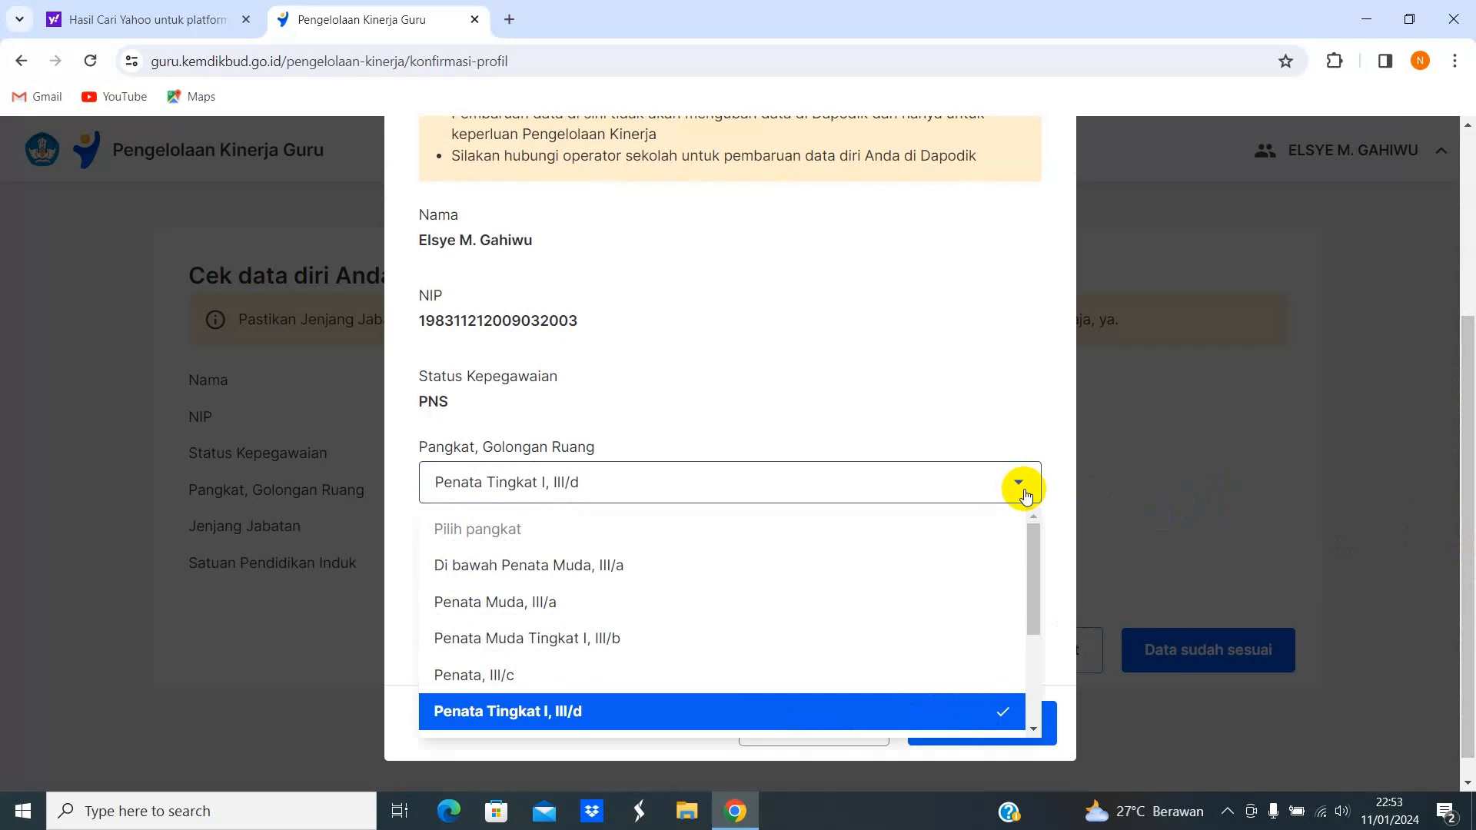
left_click(564, 675)
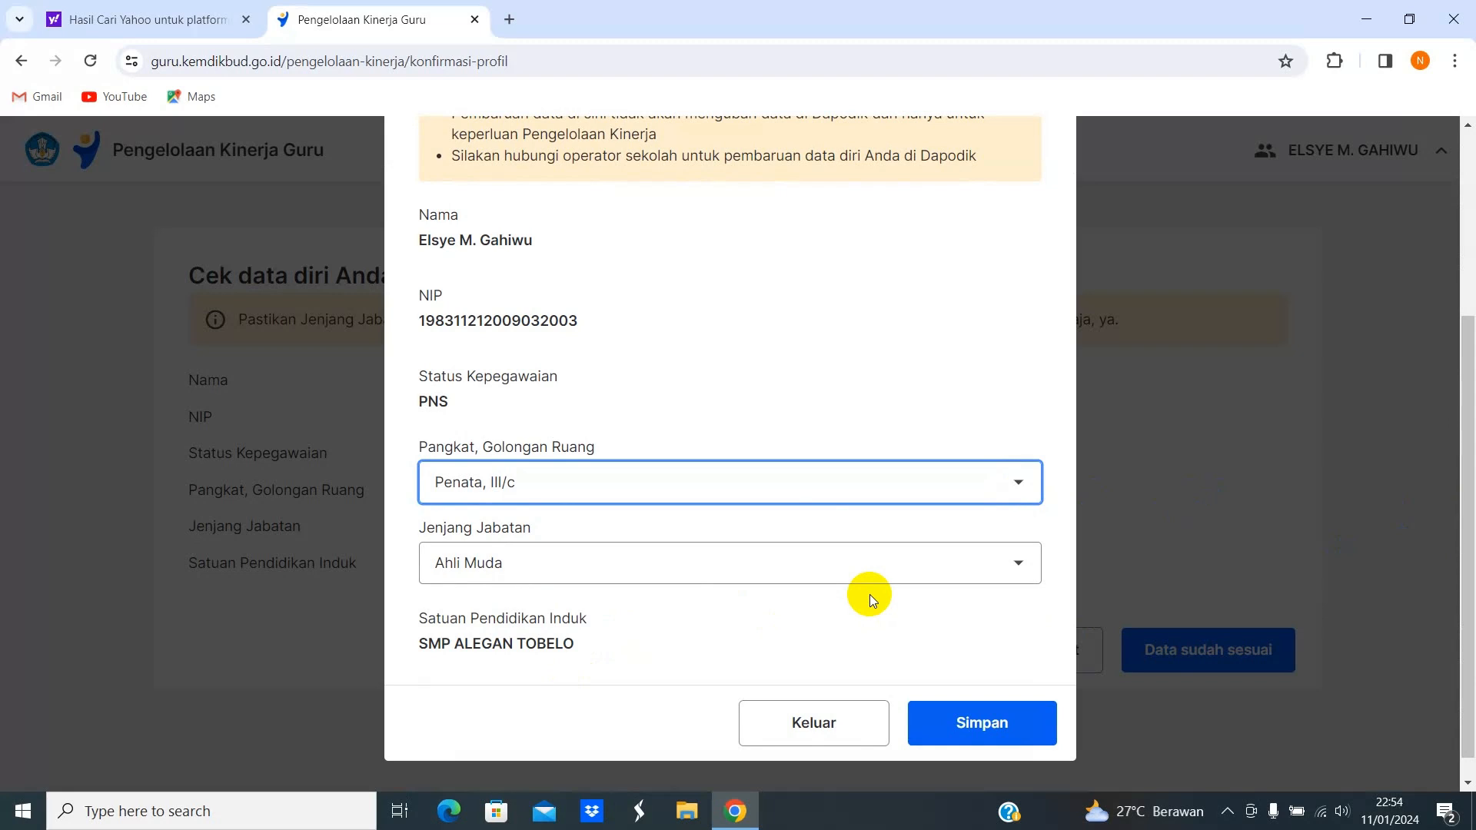
Set Pangkat, Golongan Ruang to Penata Tingkat I, III/d and Jenjang Jabatan to Ahli Muda, and save the profile.
left_click(1026, 488)
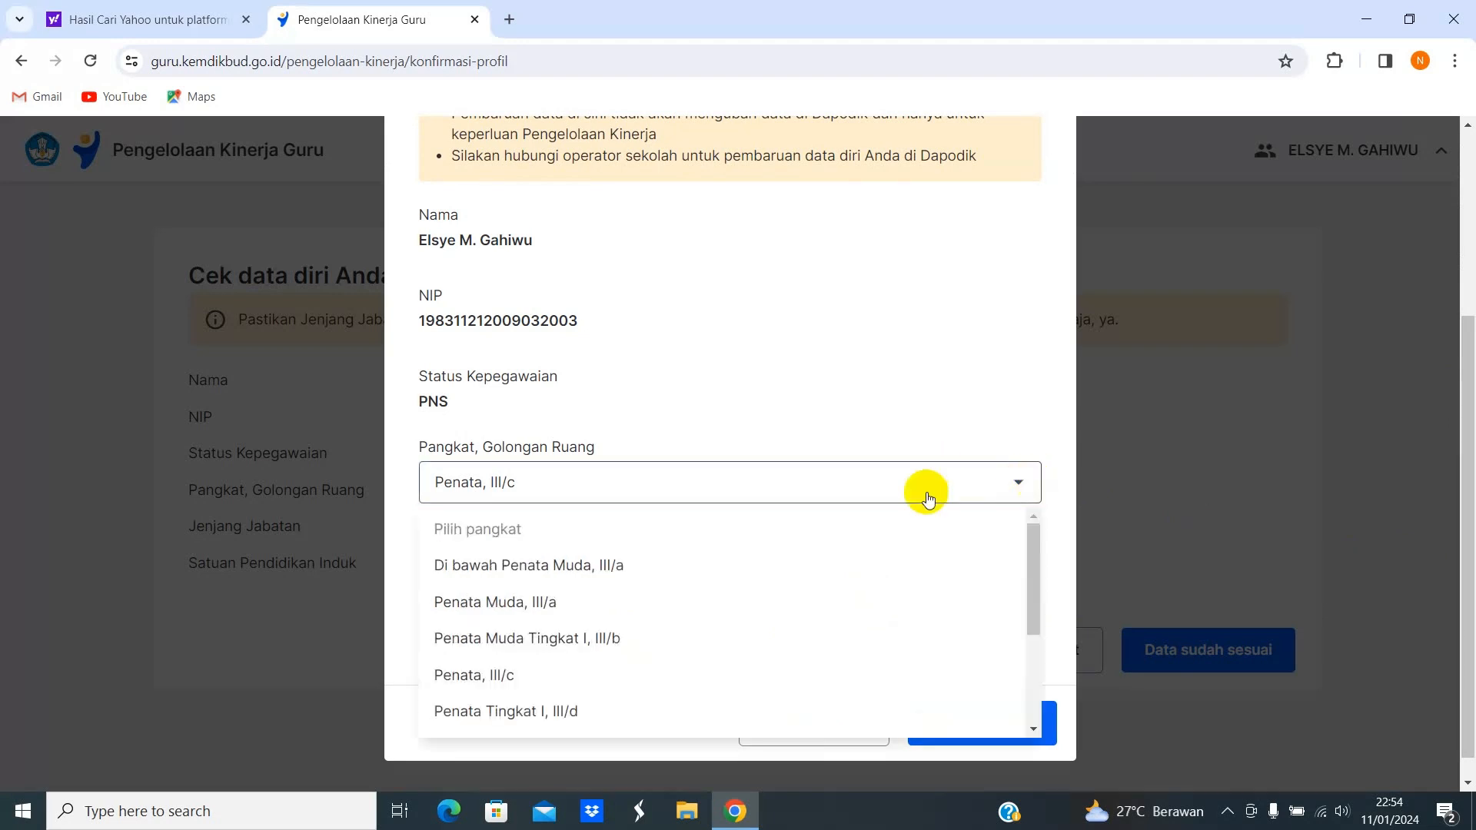
left_click(565, 712)
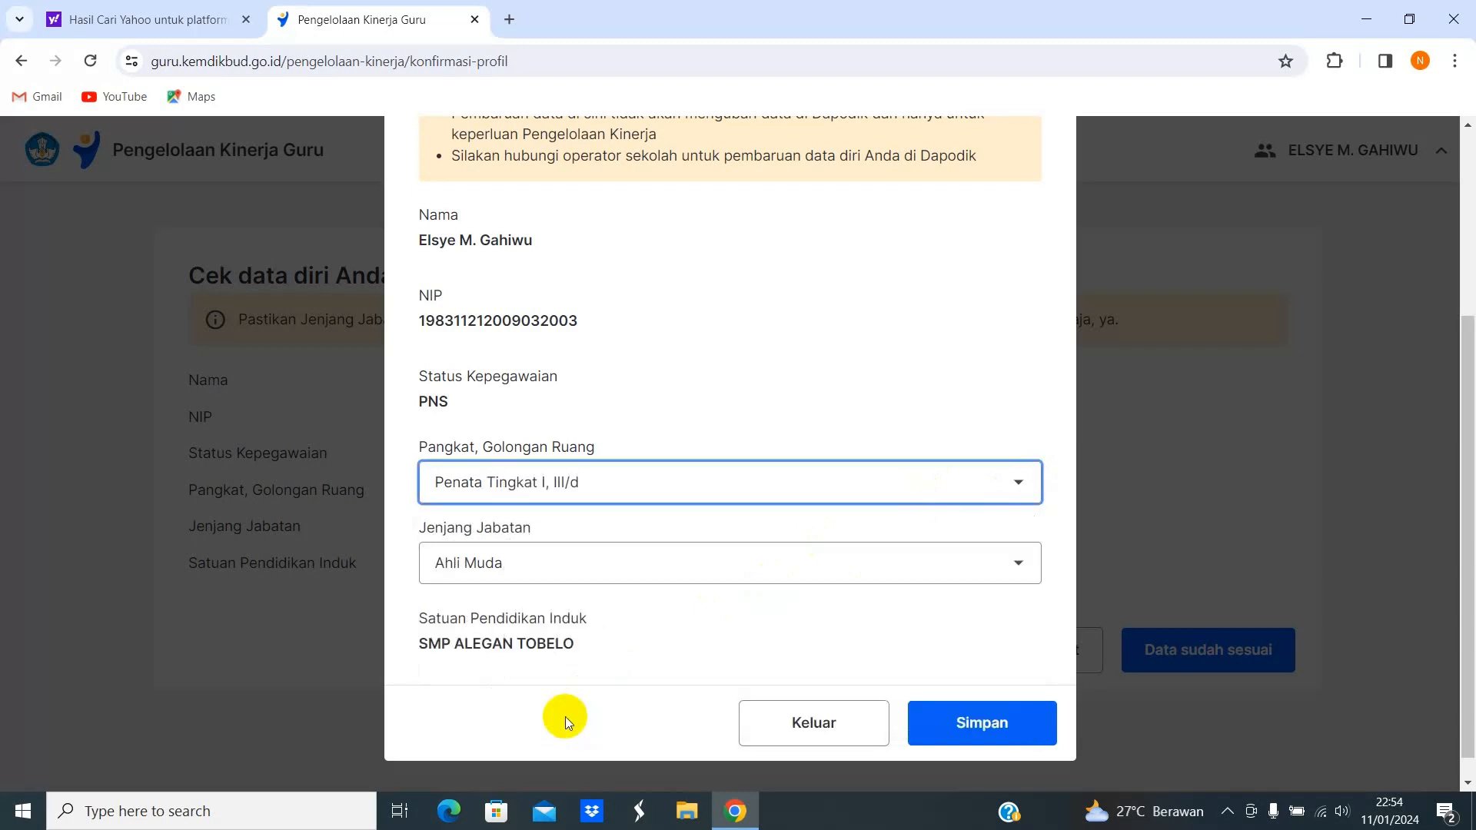
left_click(1020, 565)
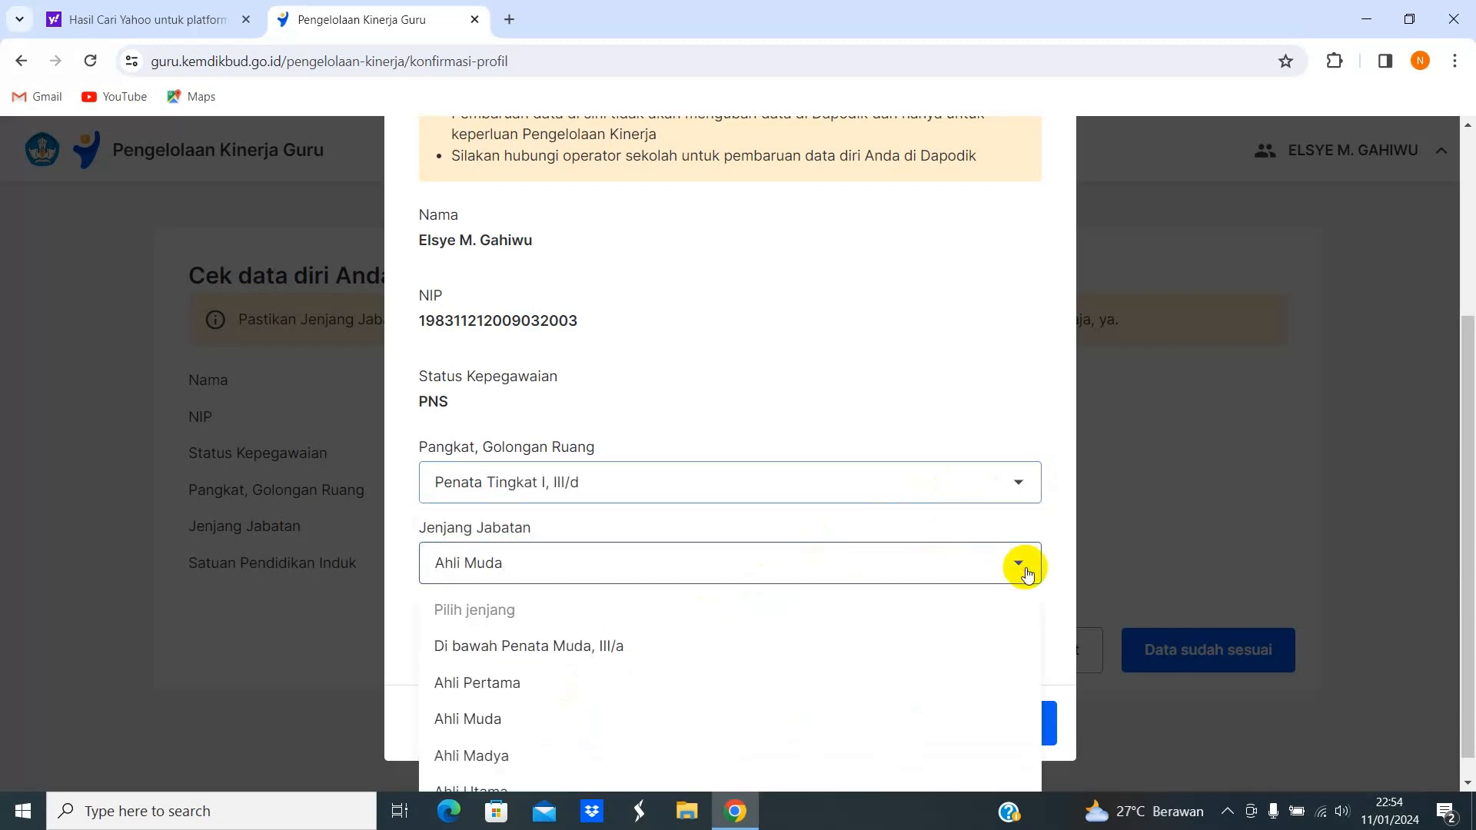
left_click(569, 720)
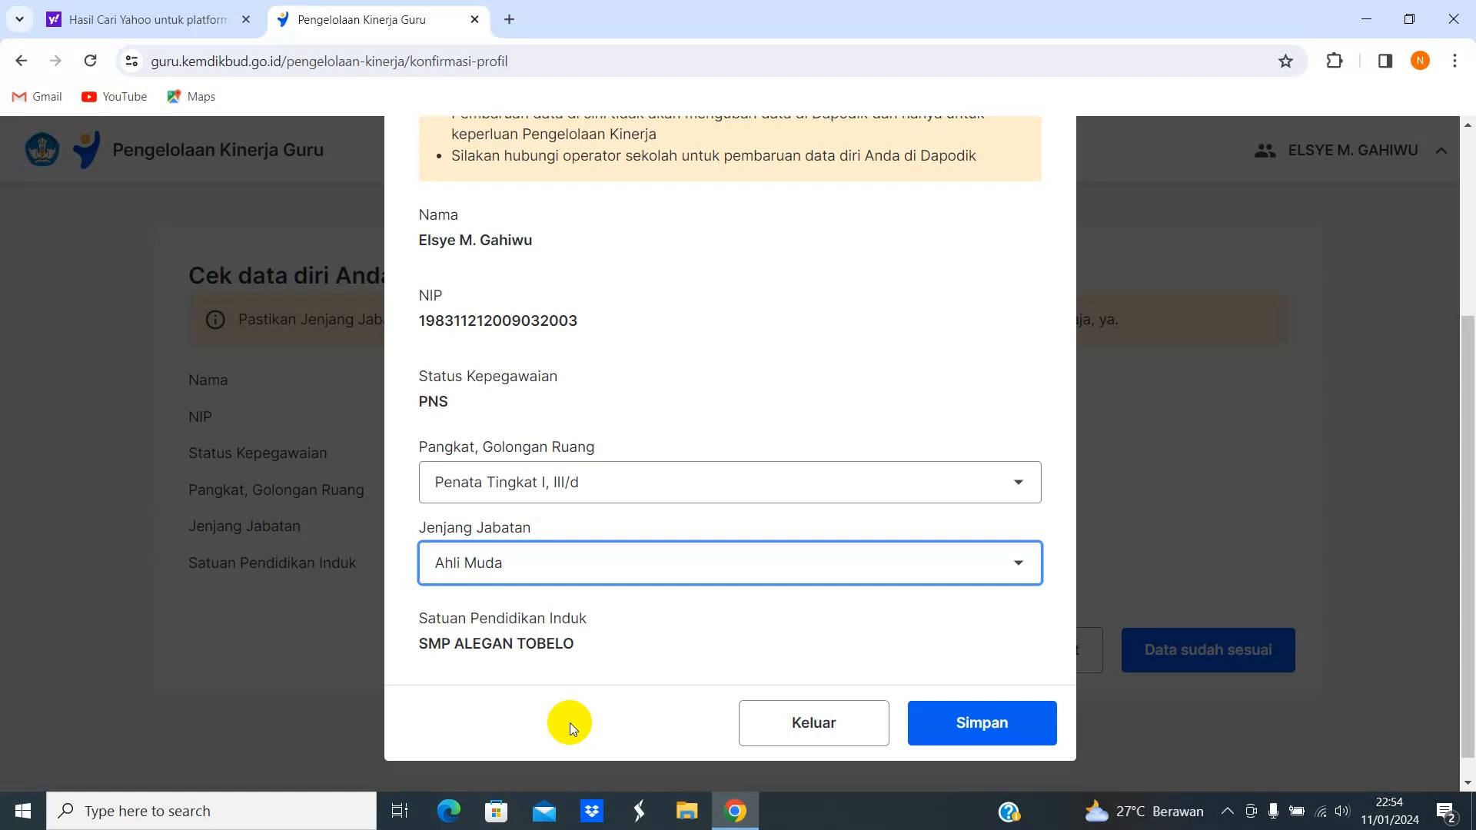
left_click(972, 730)
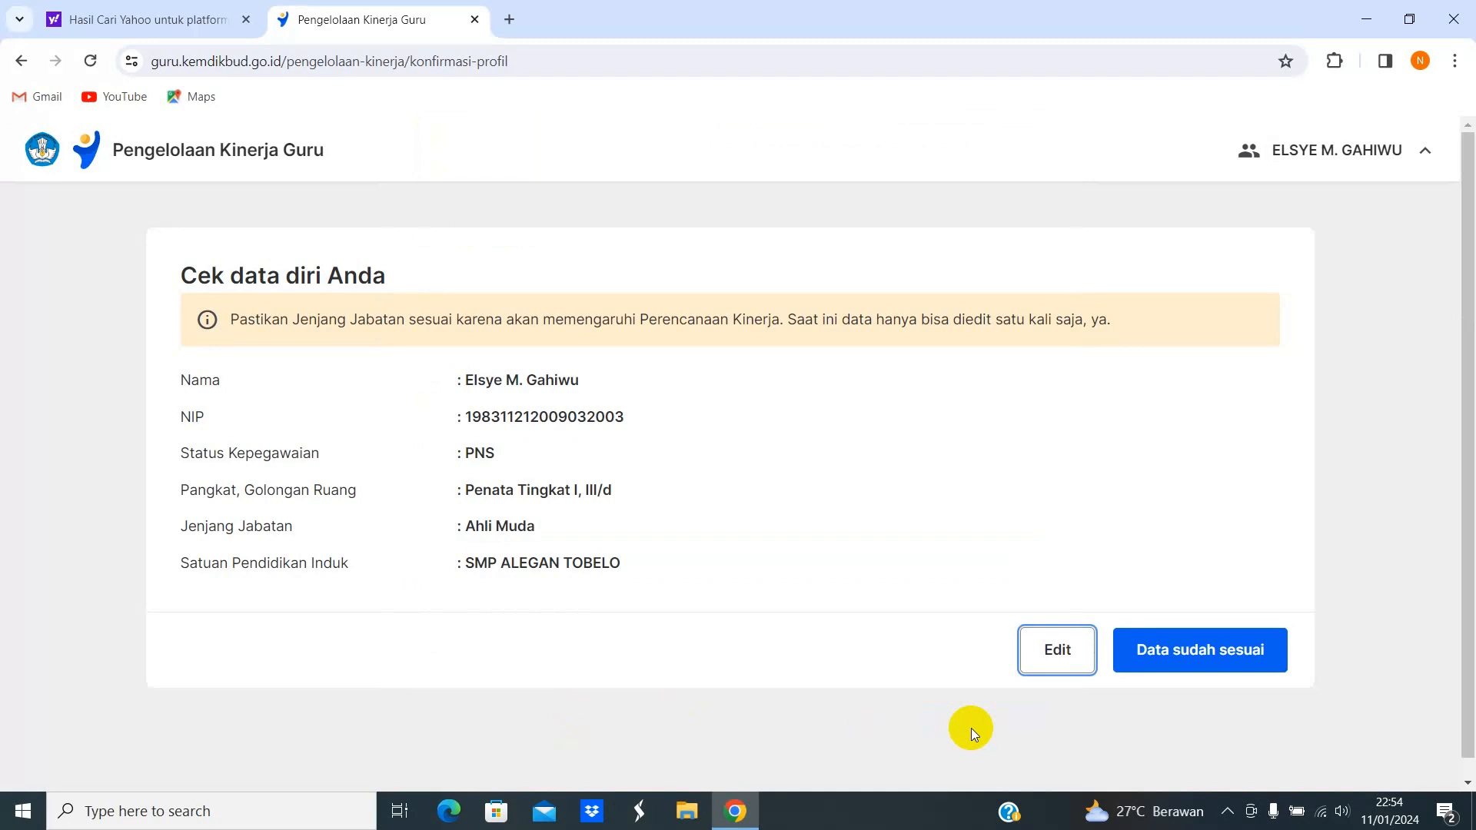
Confirm the personal data as correct and proceed to the Perencanaan Kinerja form.
left_click(1223, 661)
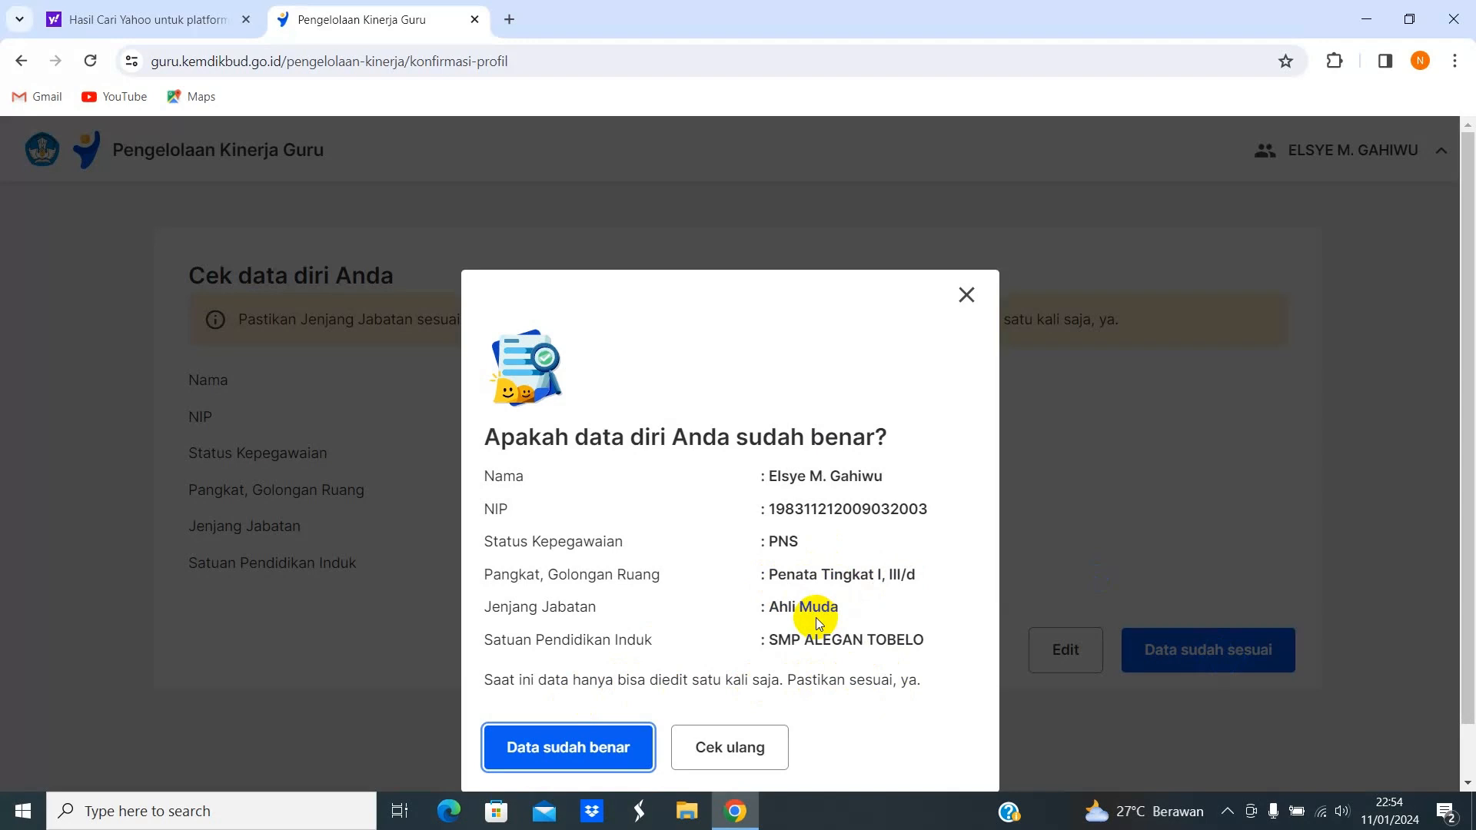
left_click(594, 759)
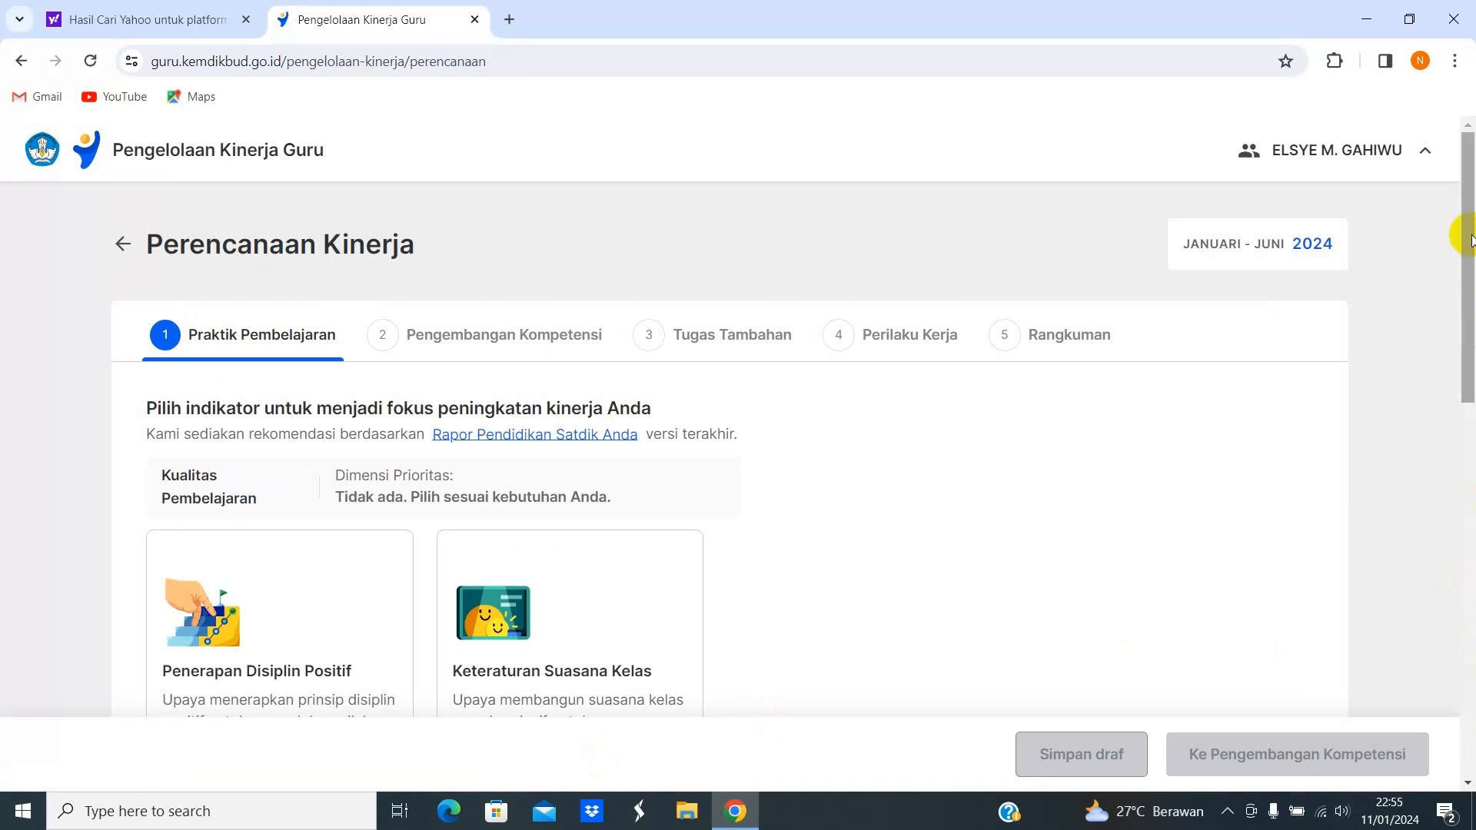
Review the school's Rapor Pendidikan ratings for each Kualitas Pembelajaran dimension and close the report.
scroll(1468, 223, "down", 2)
mouse_move(1469, 225)
left_mouse_down()
mouse_move(1470, 271)
mouse_move(1469, 246)
left_mouse_up()
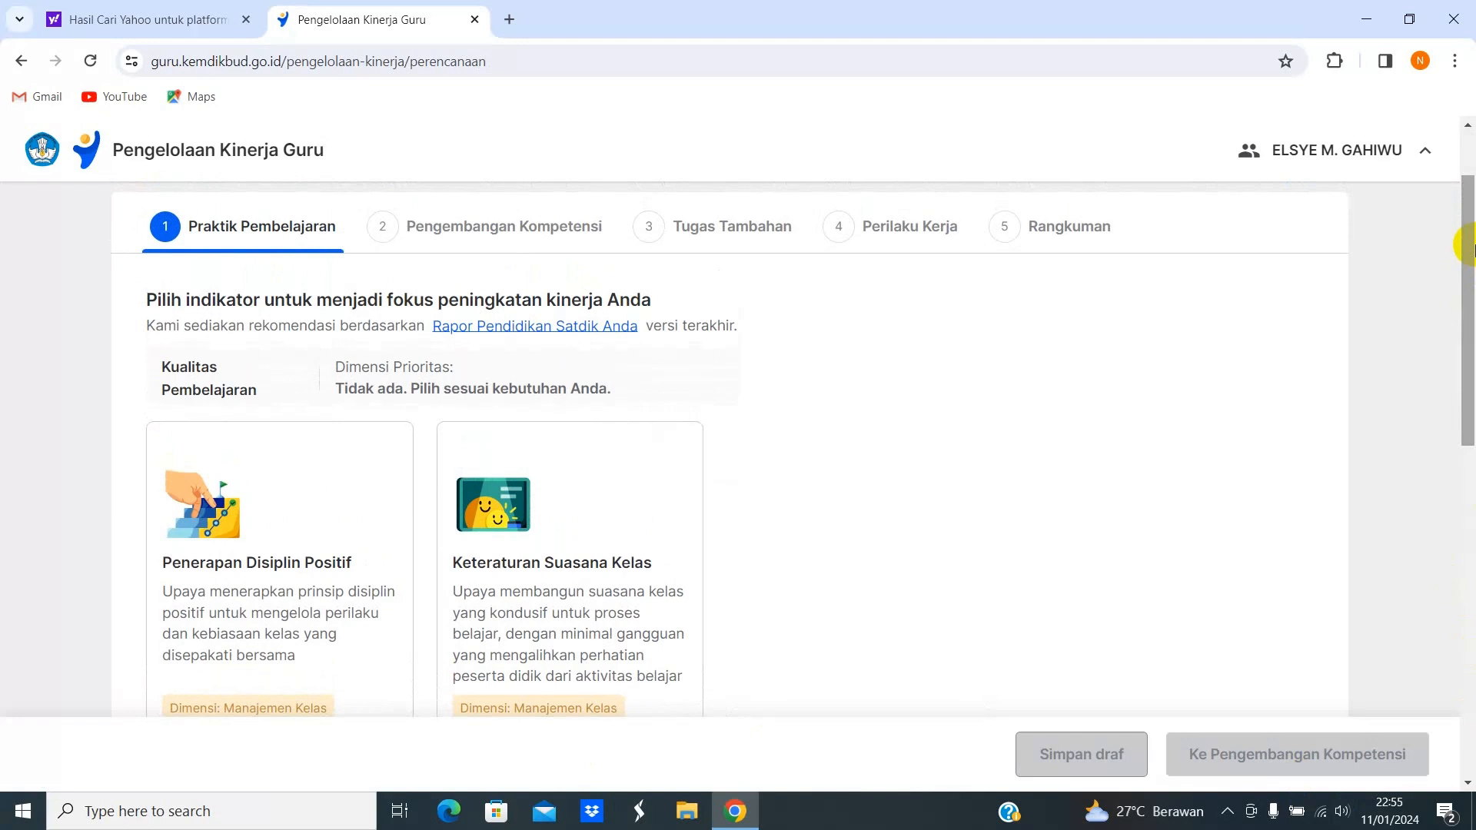
left_click(545, 330)
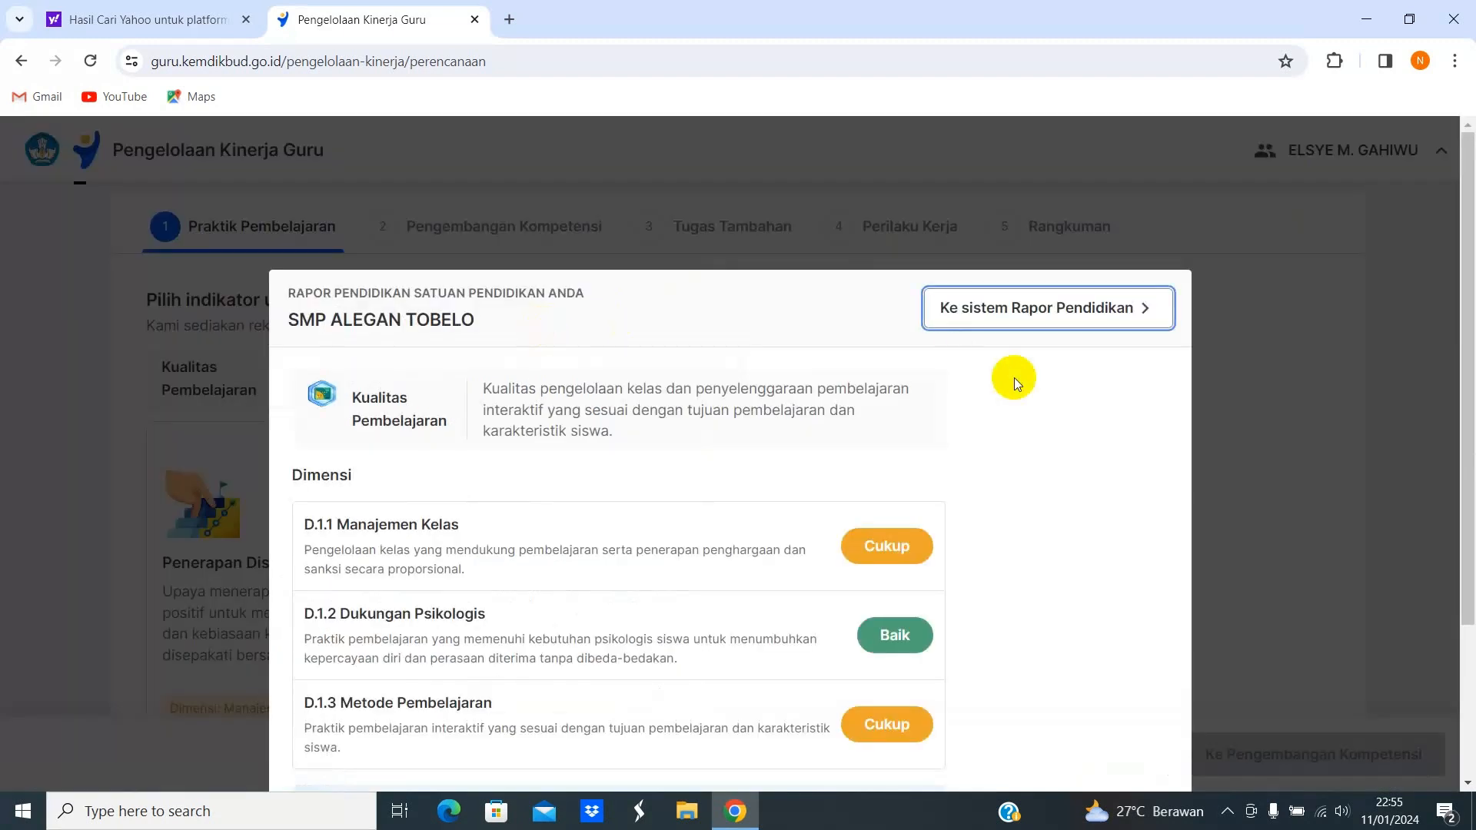
left_click_drag(1470, 275, 1471, 384)
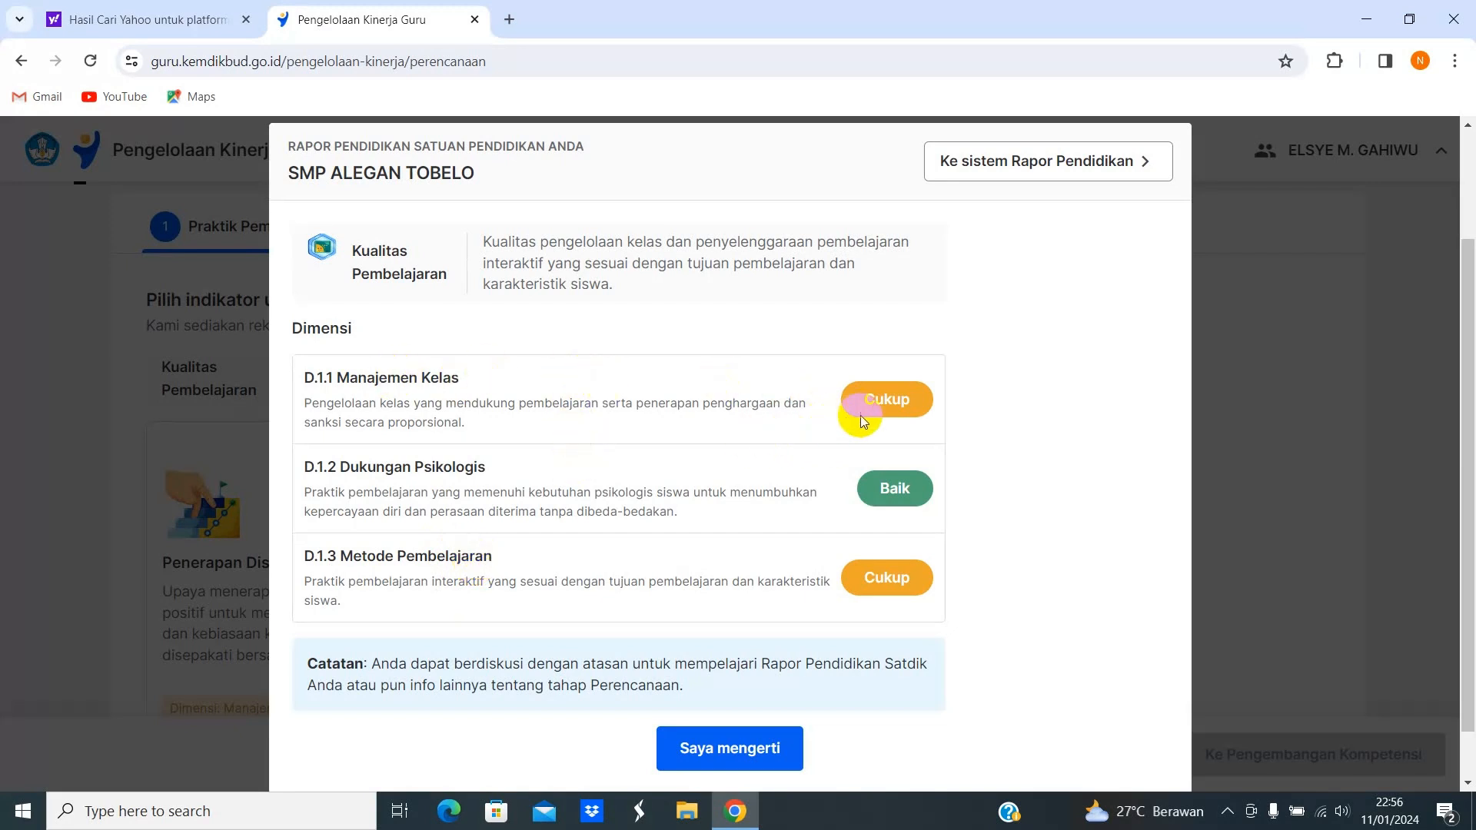
left_click(893, 599)
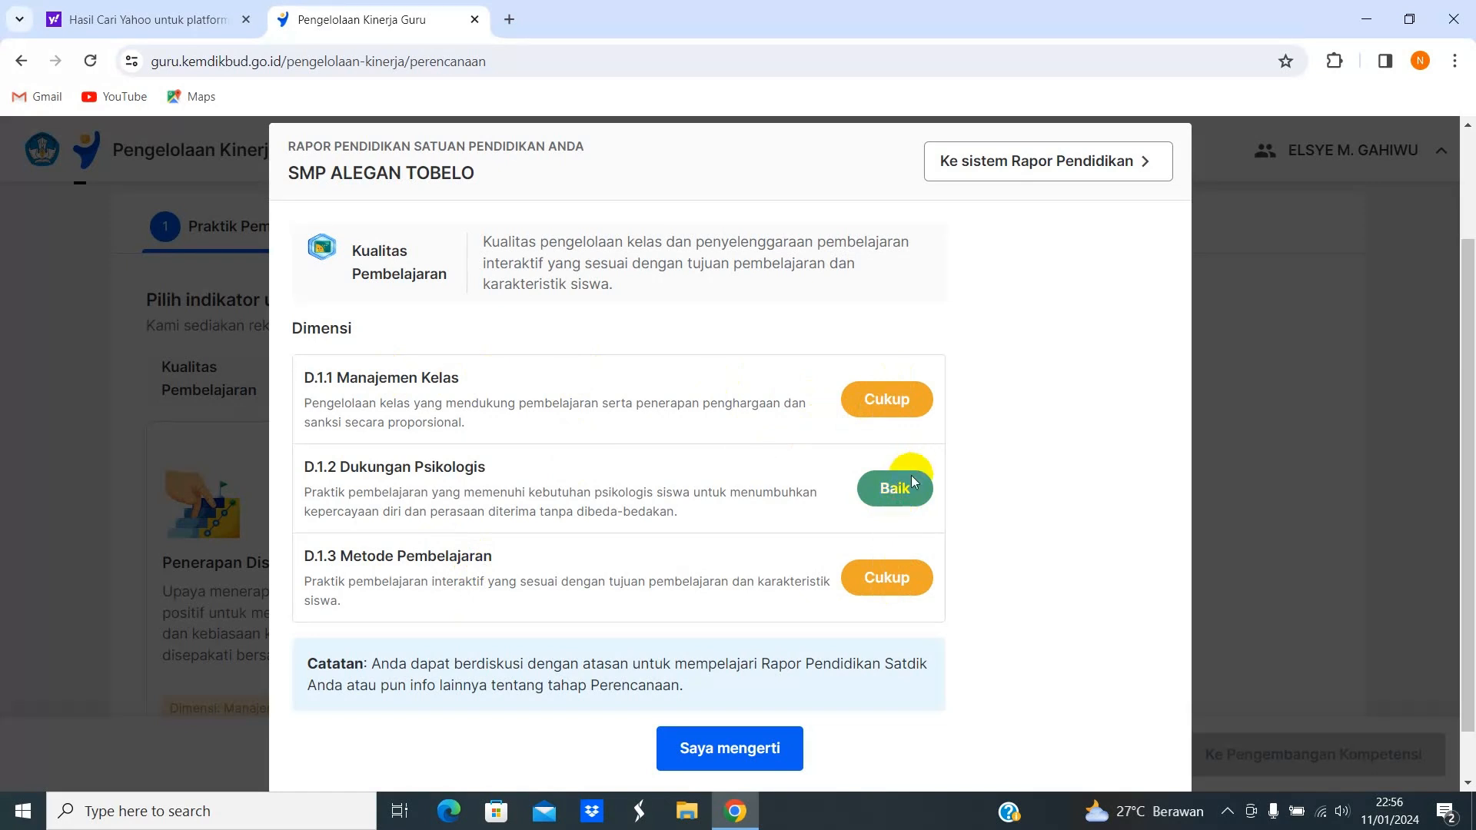
left_click(753, 757)
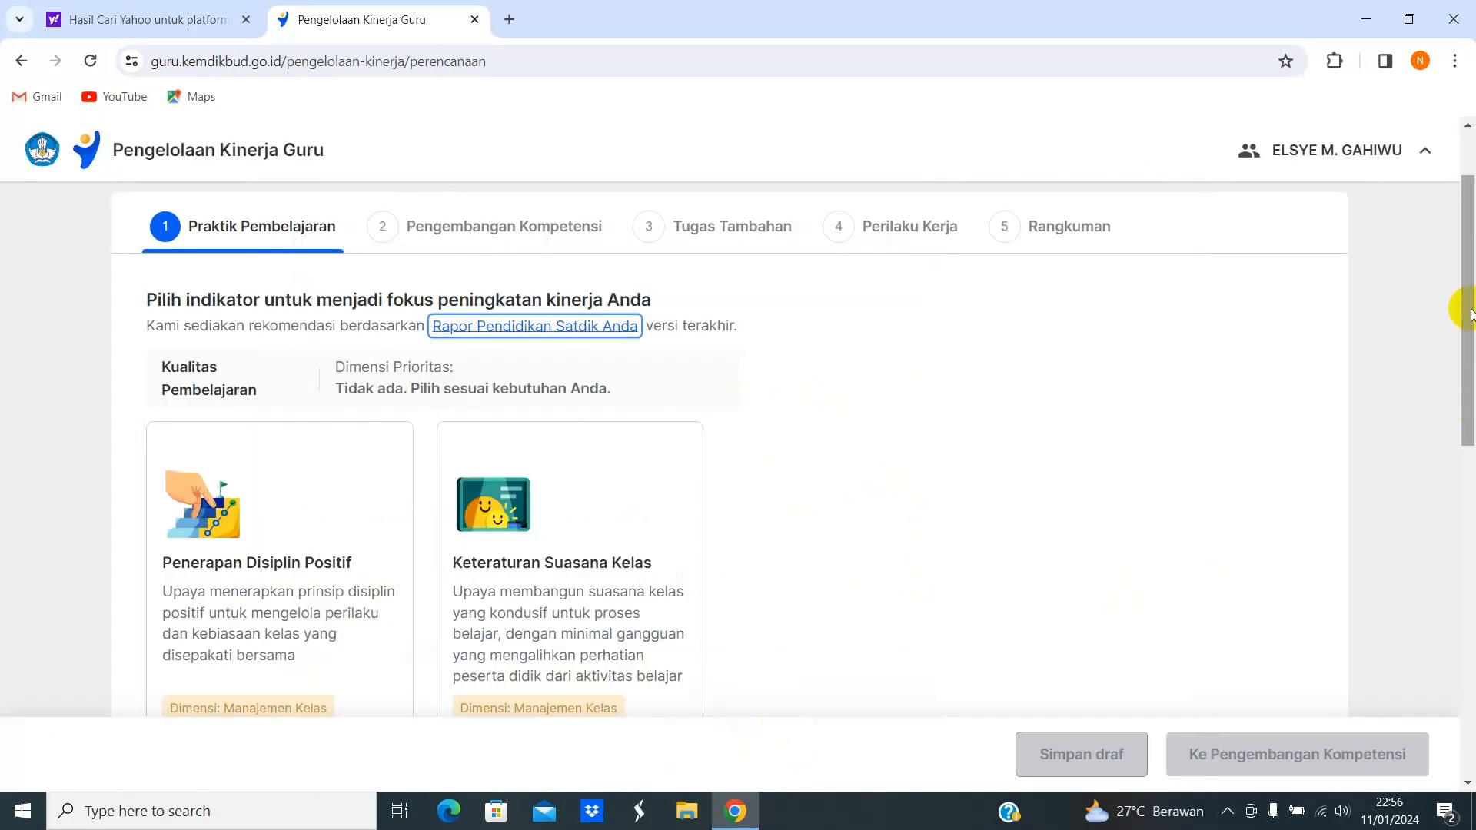
Choose Instruksi Pembelajaran as the performance focus indicator and proceed to Pengembangan Kompetensi.
left_click_drag(1468, 323, 1470, 635)
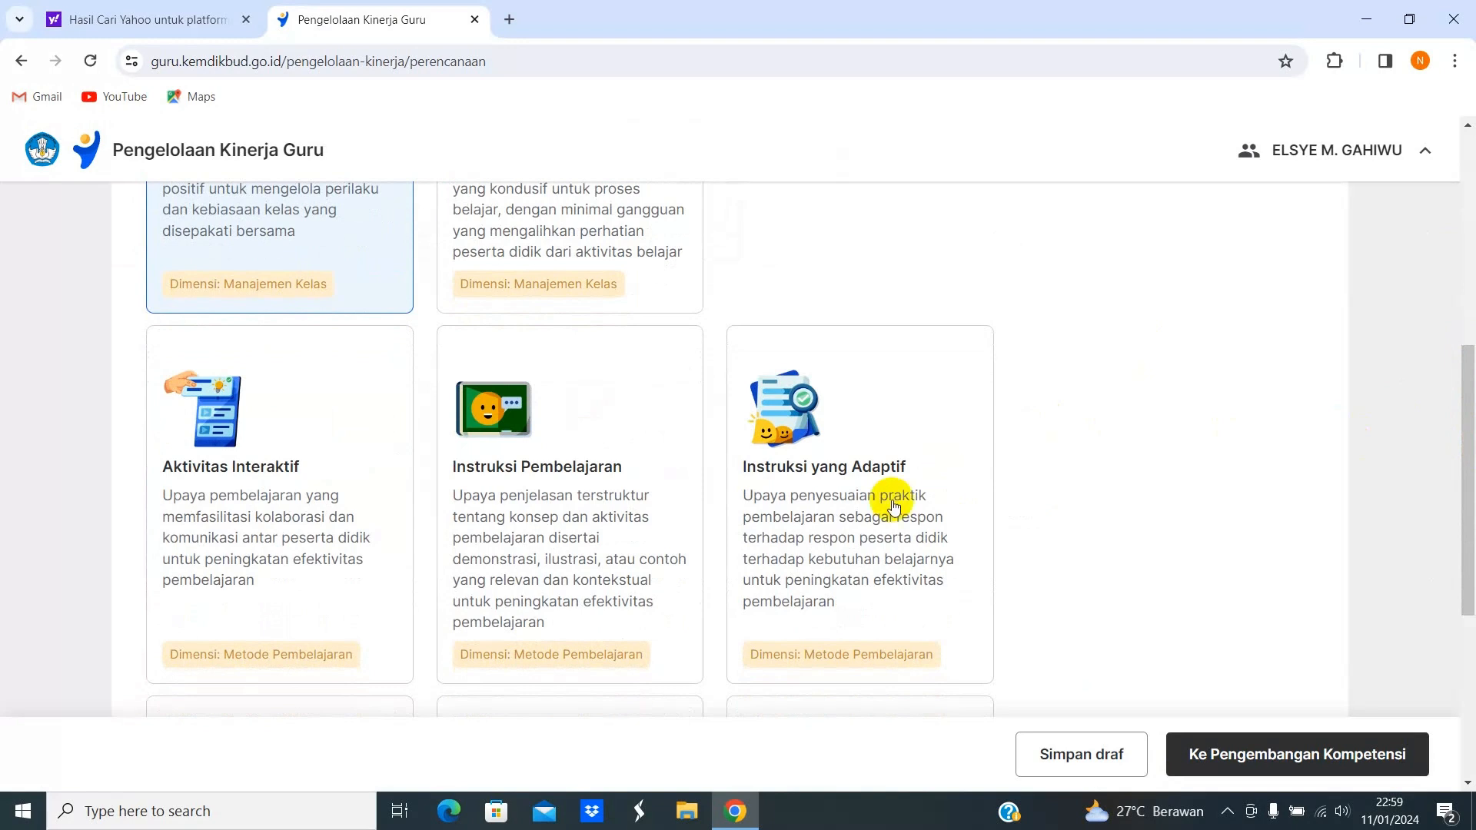
left_click(577, 542)
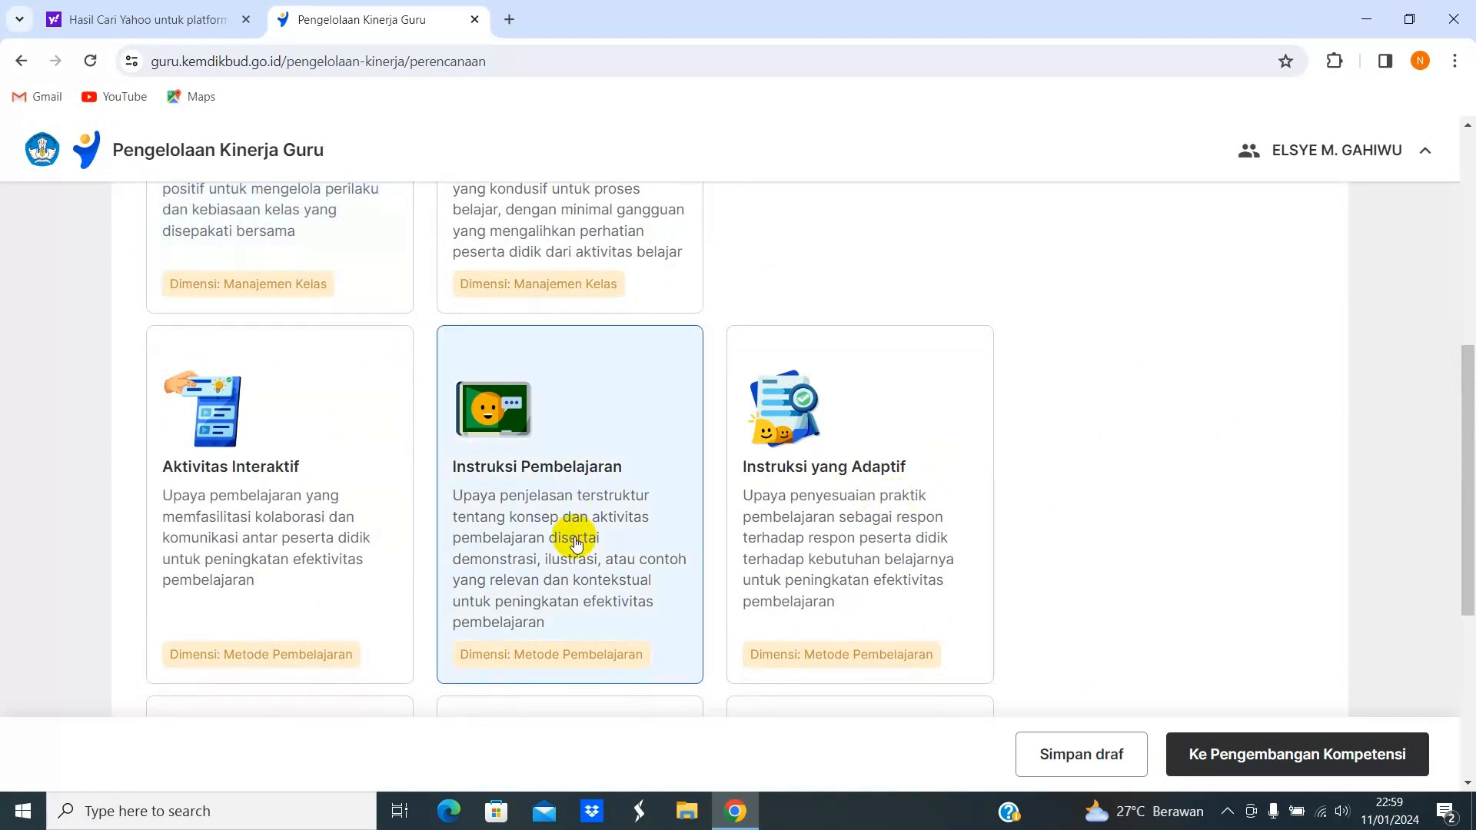
left_click(1282, 754)
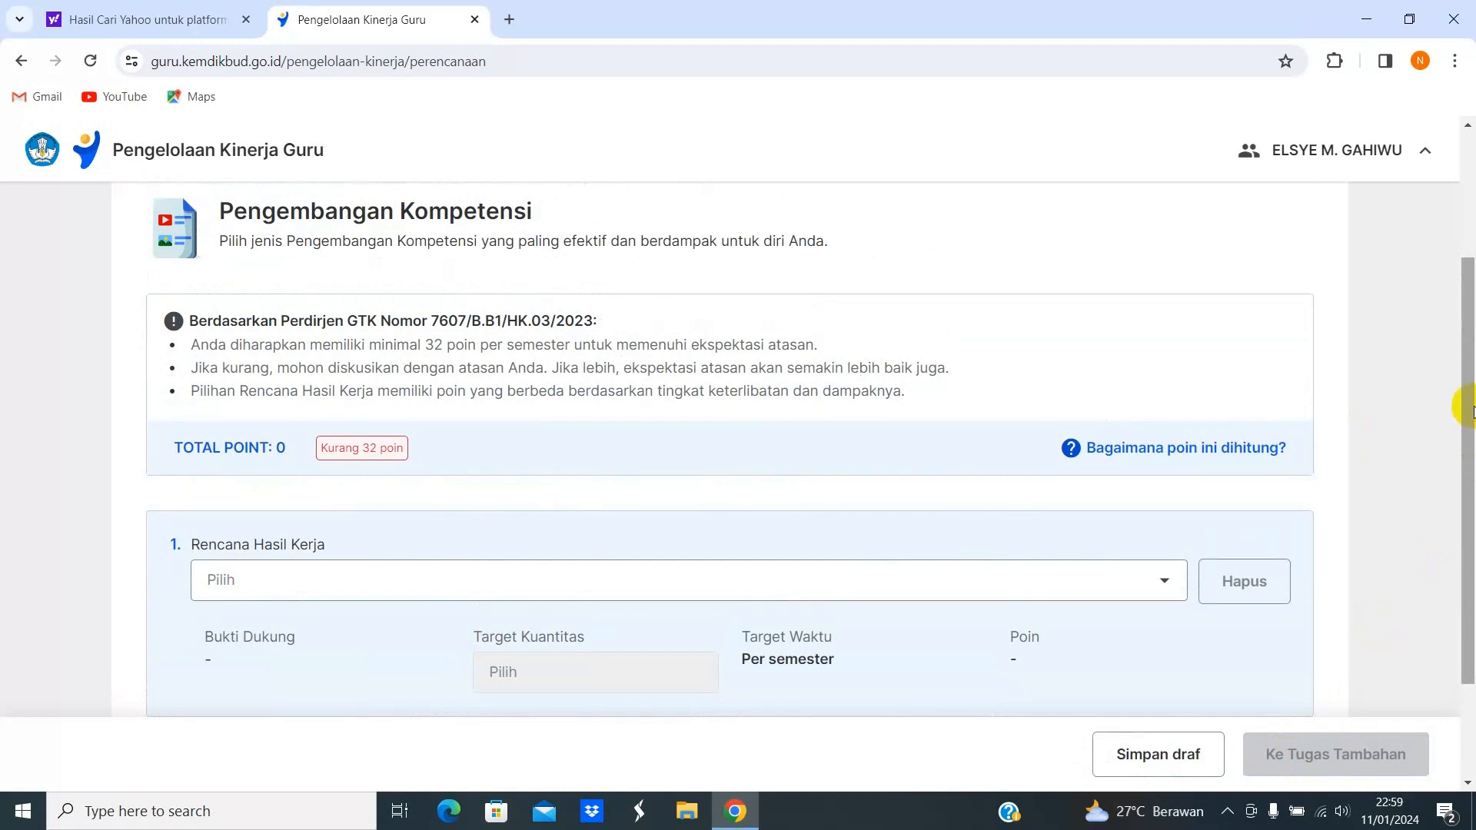
Set the first Rencana Hasil Kerja to Partisipan kegiatan seminar, lokakarya, konferensi, simposium (4 poin) with a Target Kuantitas of 2 kegiatan.
scroll(1472, 411, "down", 1)
left_click_drag(1470, 411, 1470, 477)
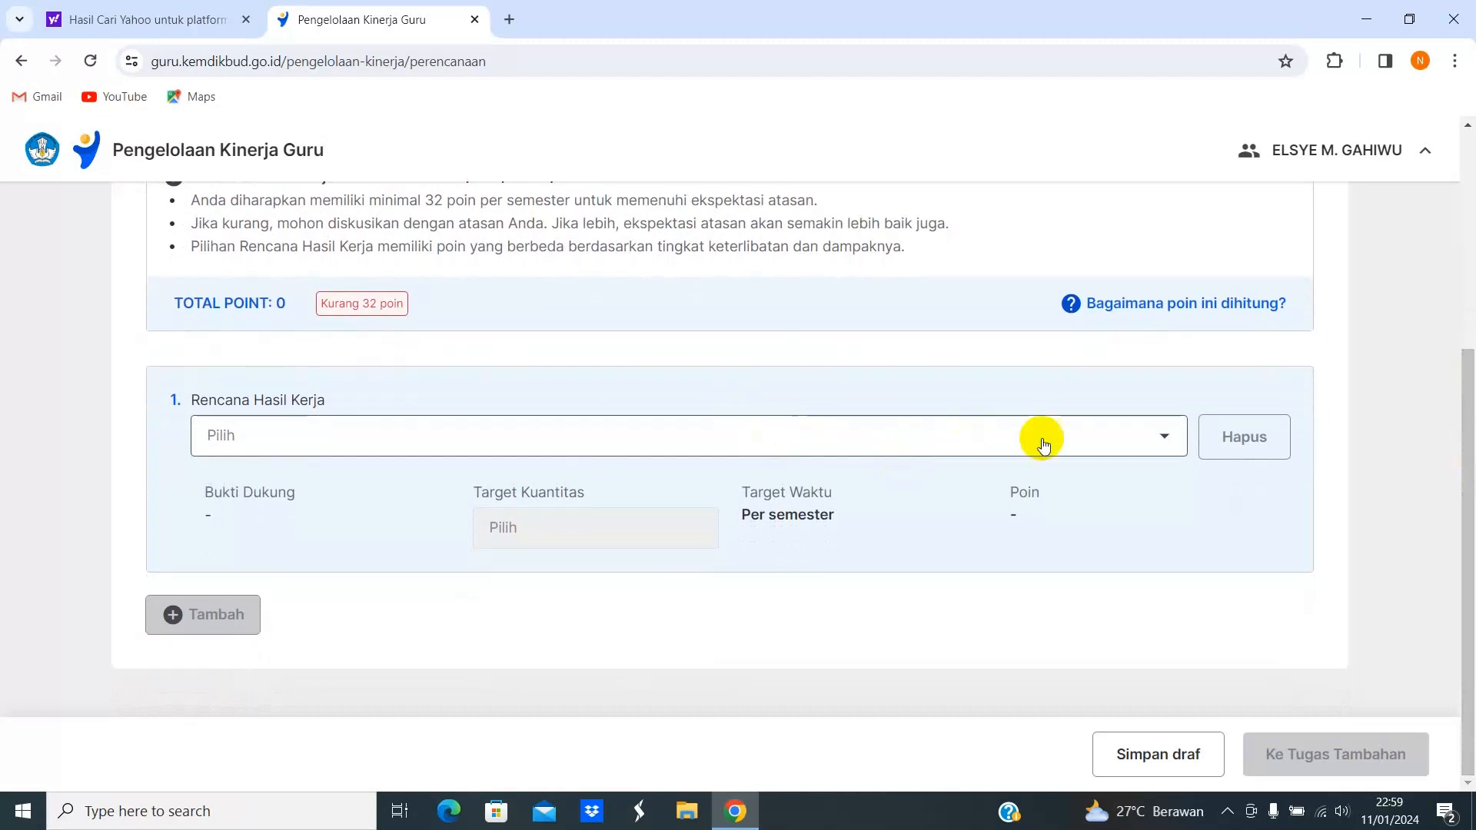
left_click(1169, 438)
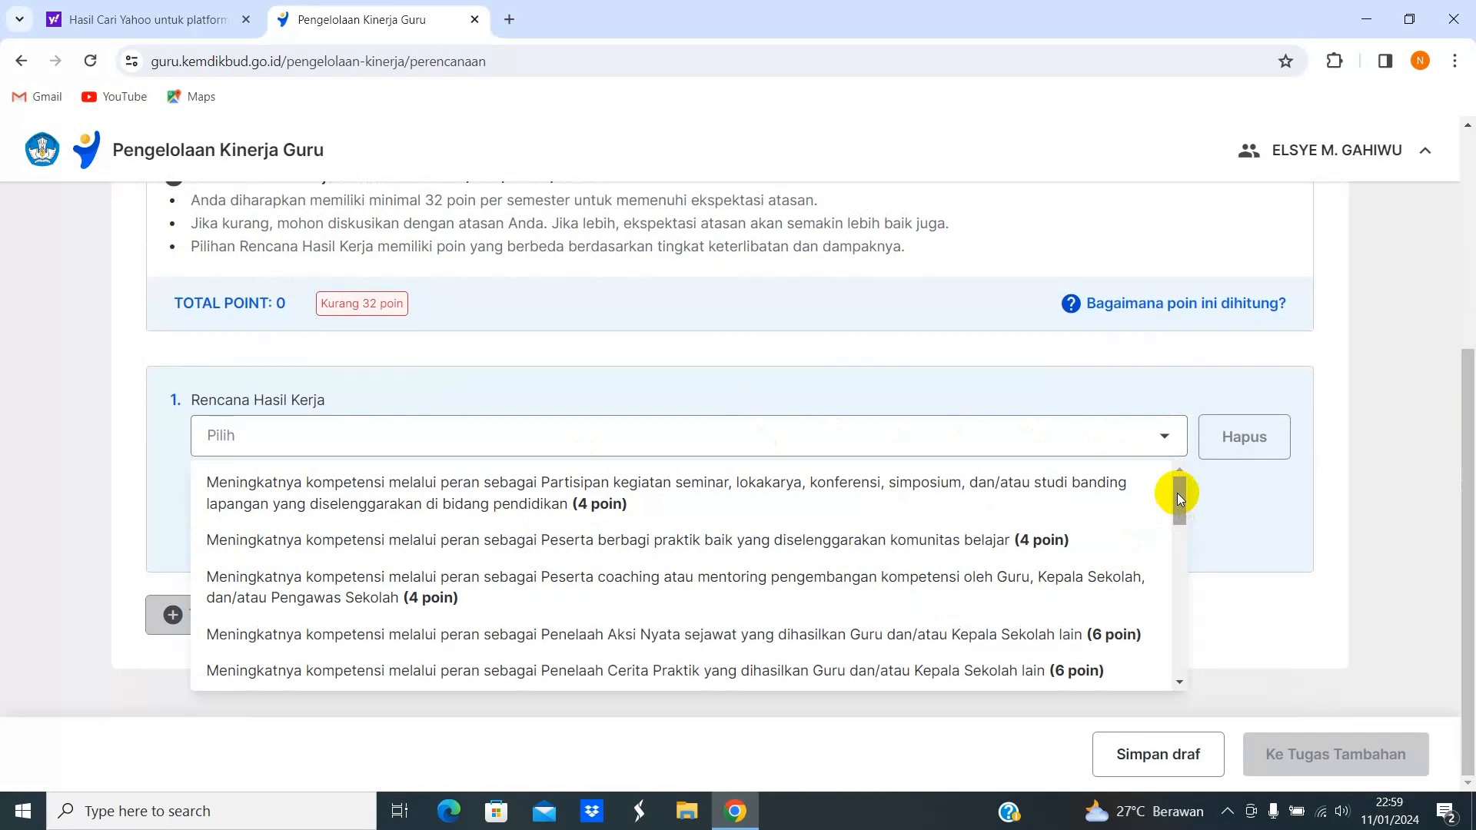
mouse_move(1178, 492)
left_mouse_down()
mouse_move(1186, 543)
mouse_move(1180, 485)
left_mouse_up()
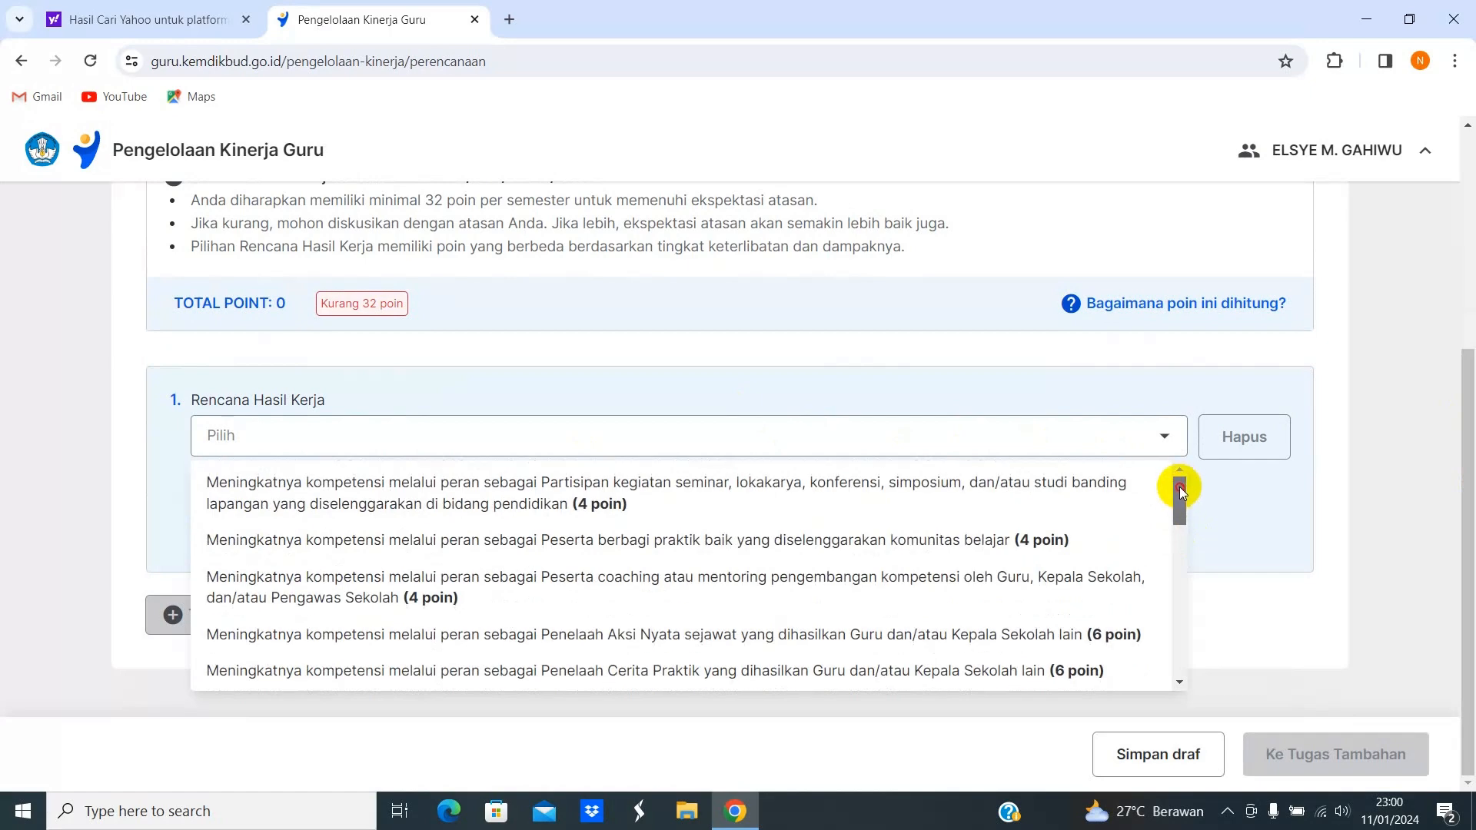
left_click(686, 510)
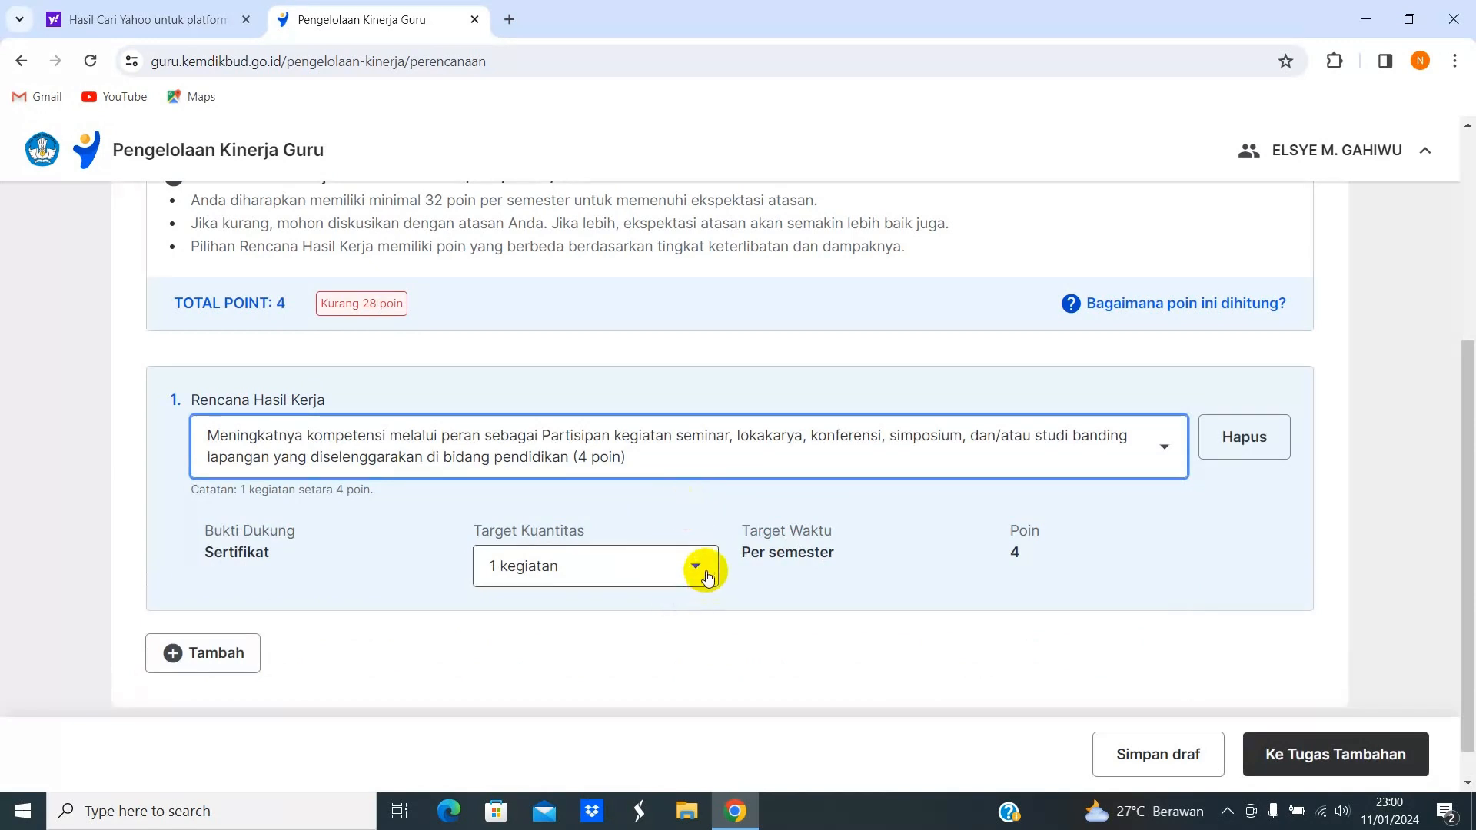
left_click(699, 569)
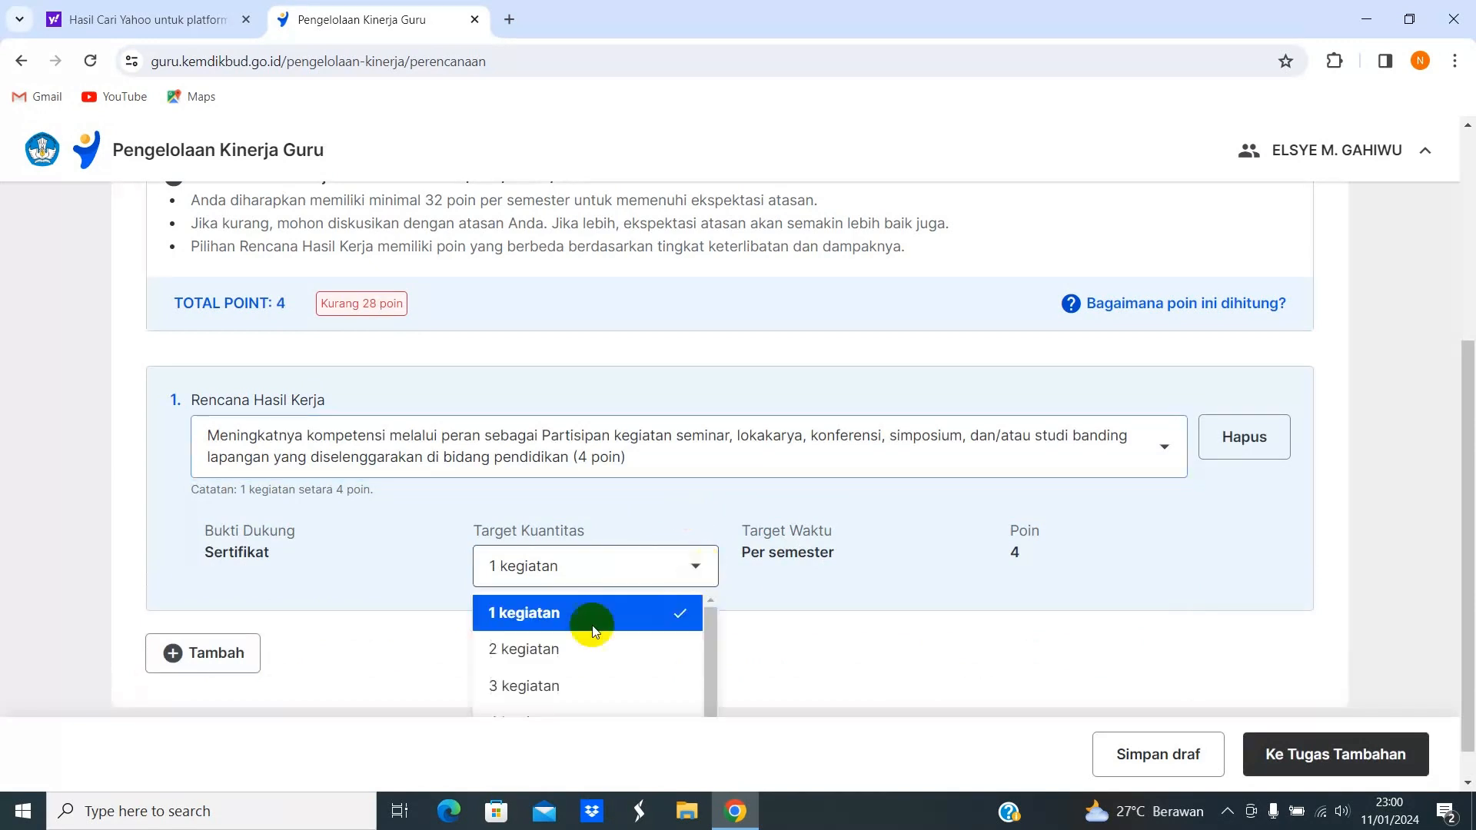
left_click(547, 649)
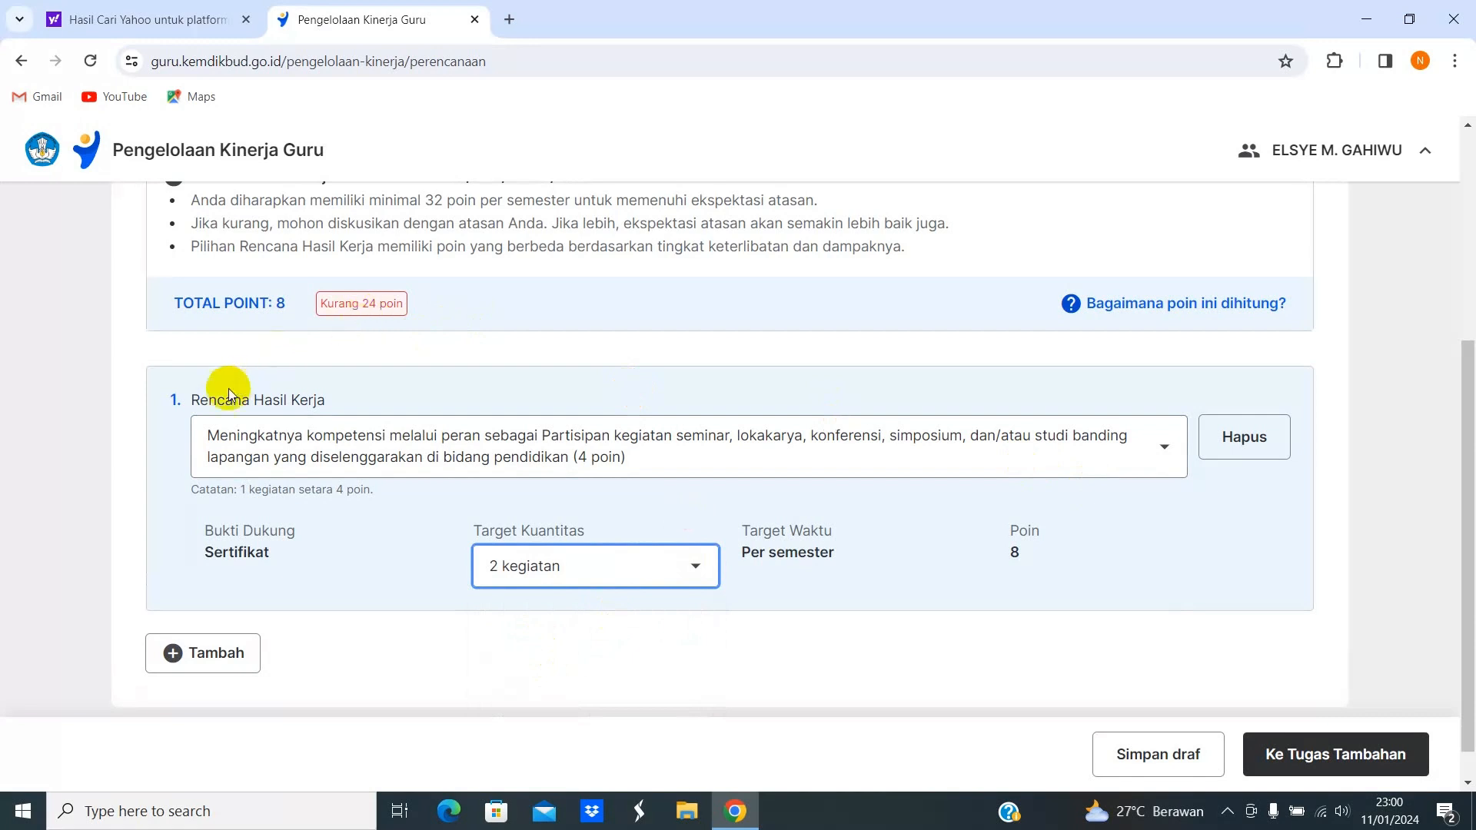
Add a second Rencana Hasil Kerja as Narasumber Berbagi Praktik Baik on Kurikulum Merdeka dan/atau Perencanaan Berbasis Data (8 poin).
left_click(172, 657)
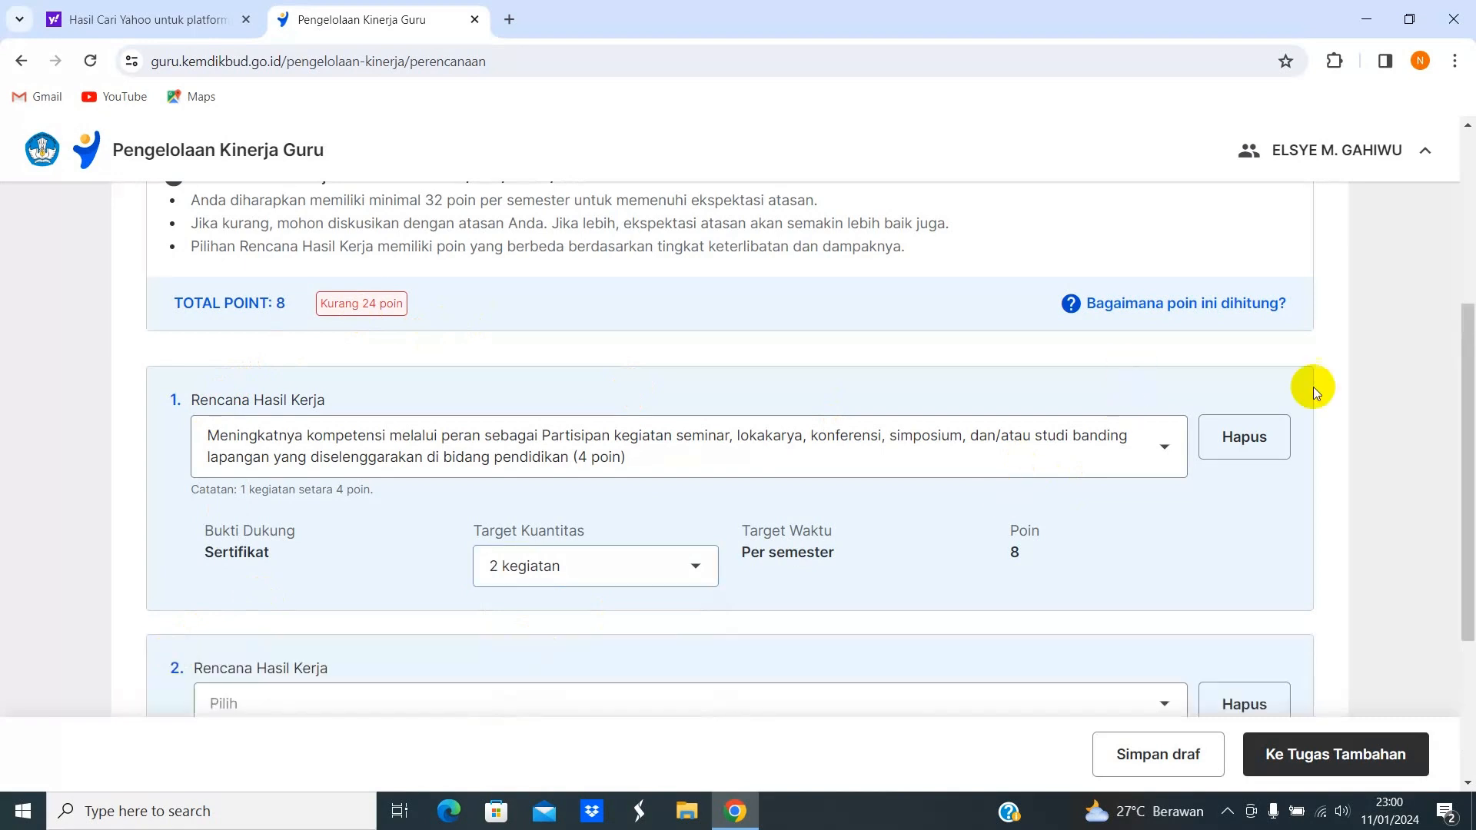
left_click_drag(1465, 358, 1466, 494)
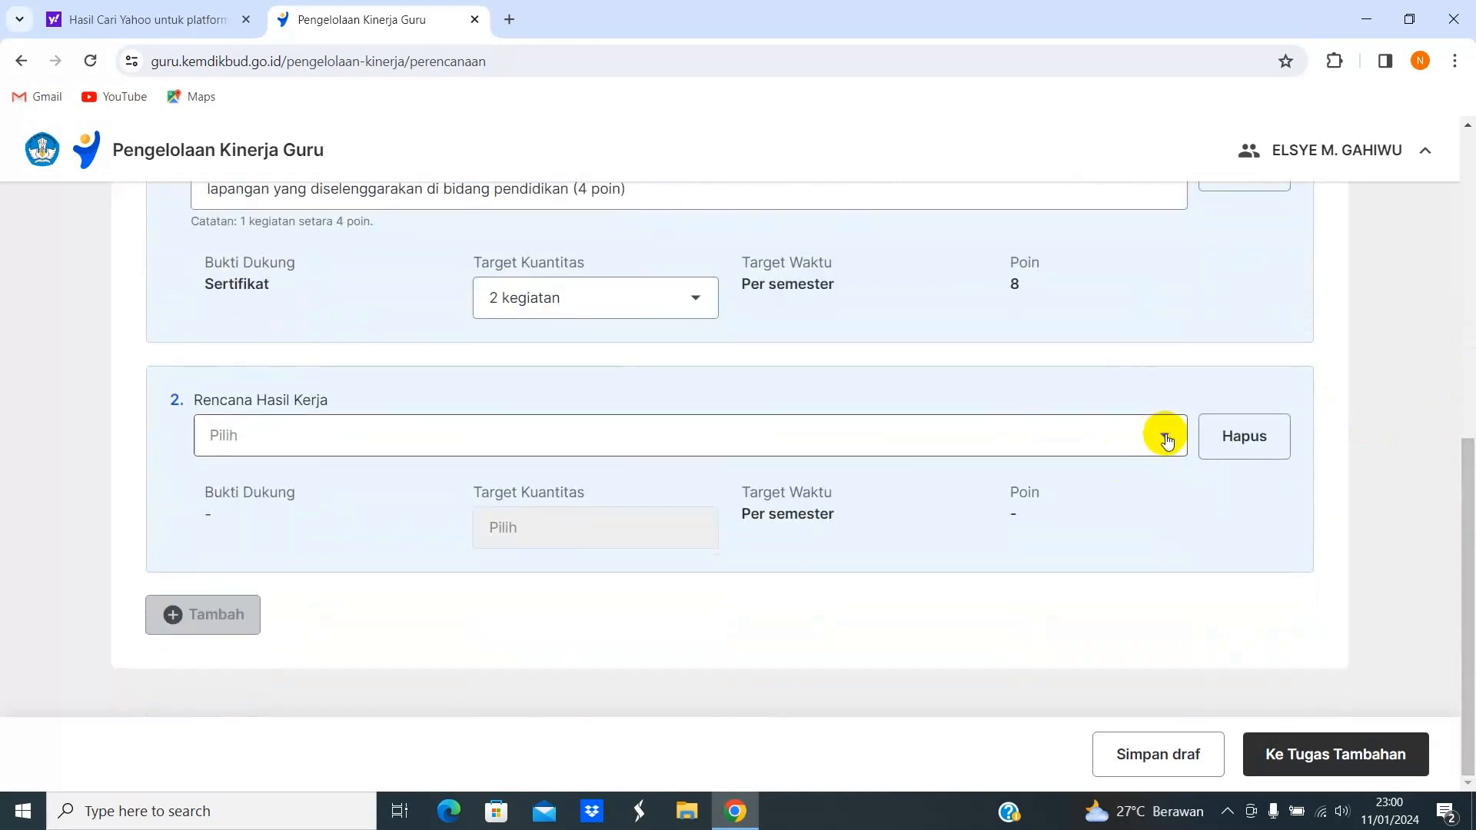
left_click(1168, 442)
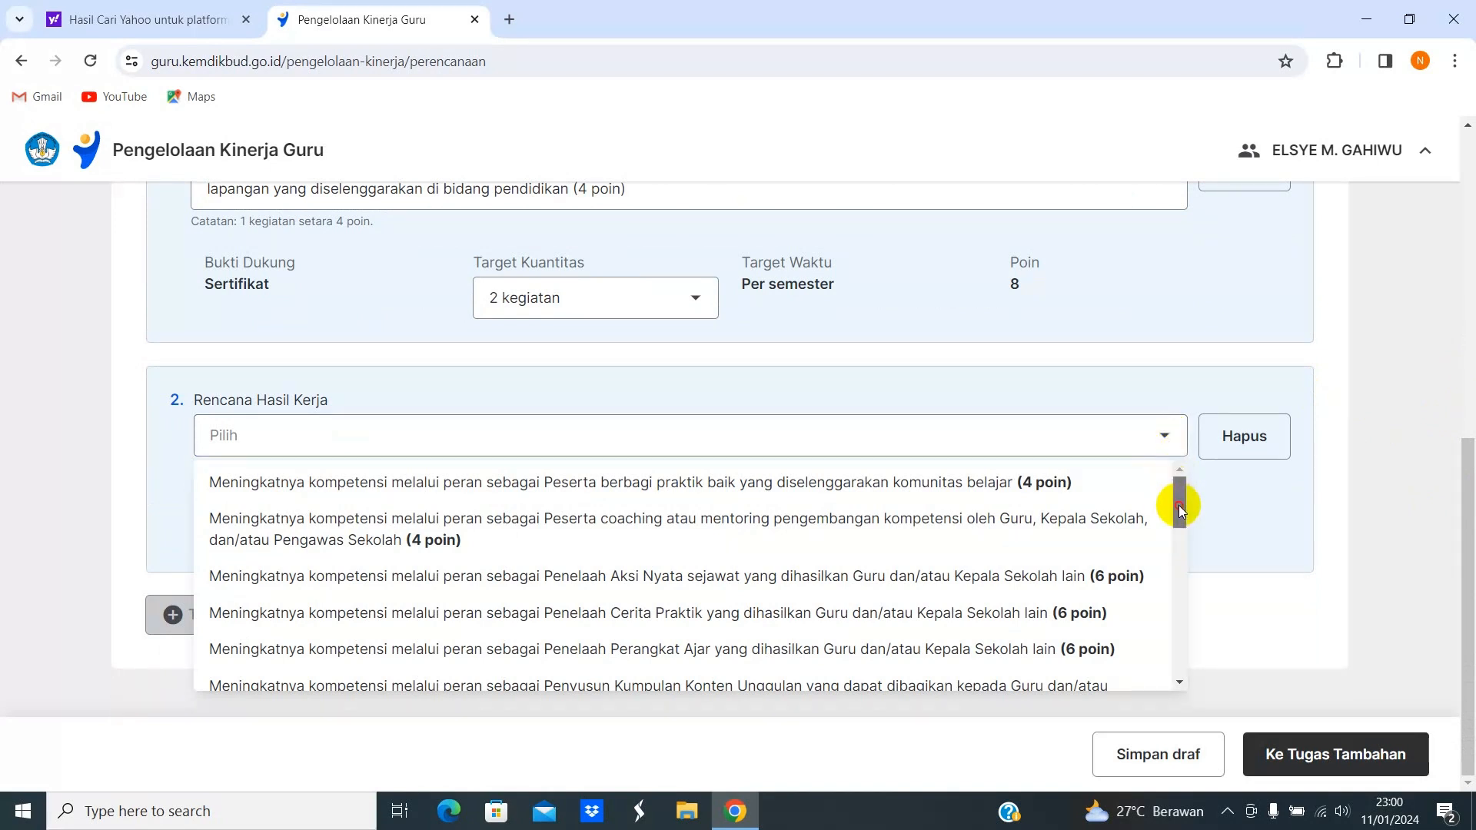
left_click_drag(1178, 505, 1195, 558)
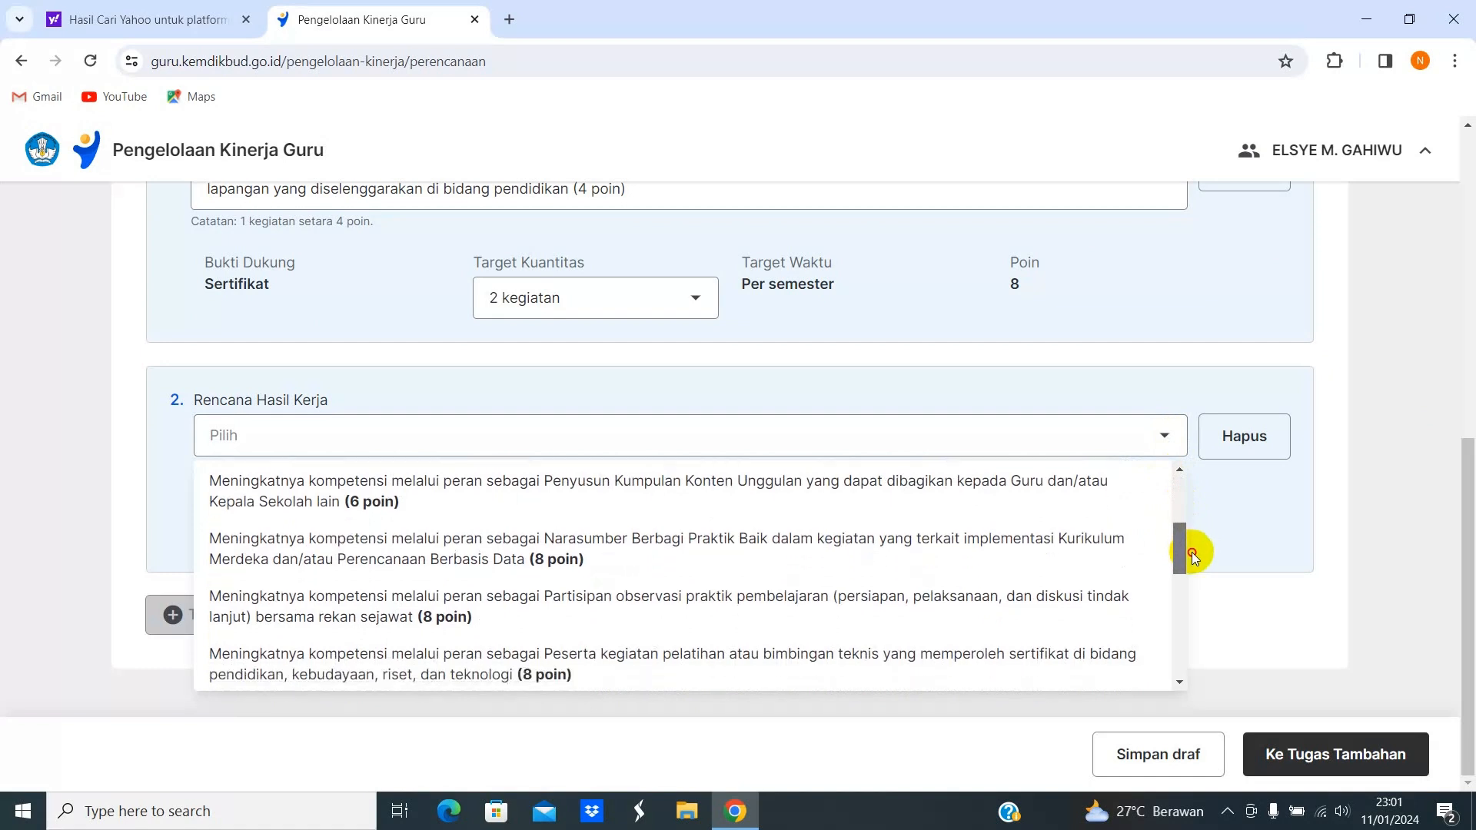
left_click_drag(1193, 555, 1195, 565)
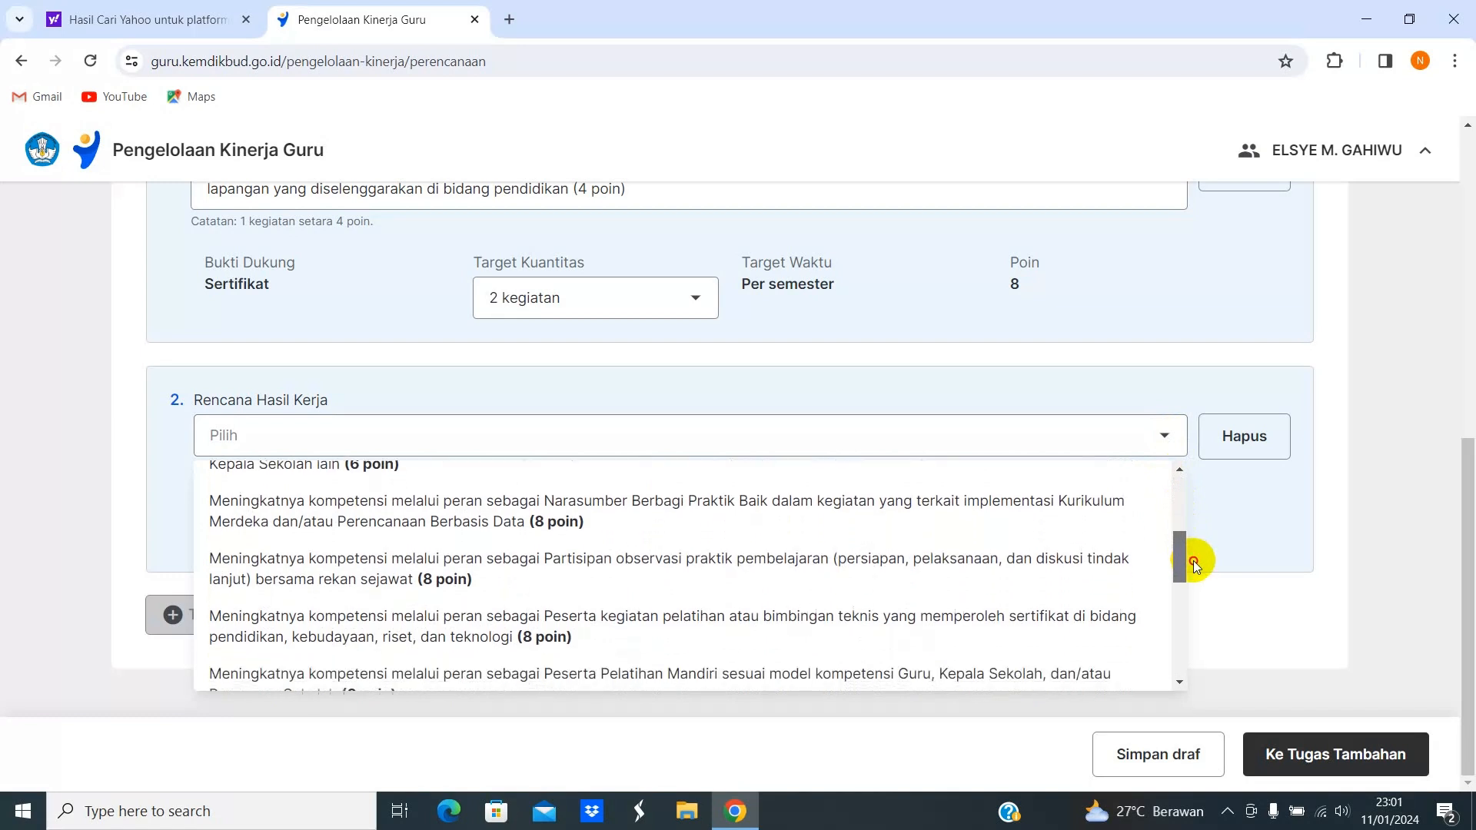
left_click(649, 514)
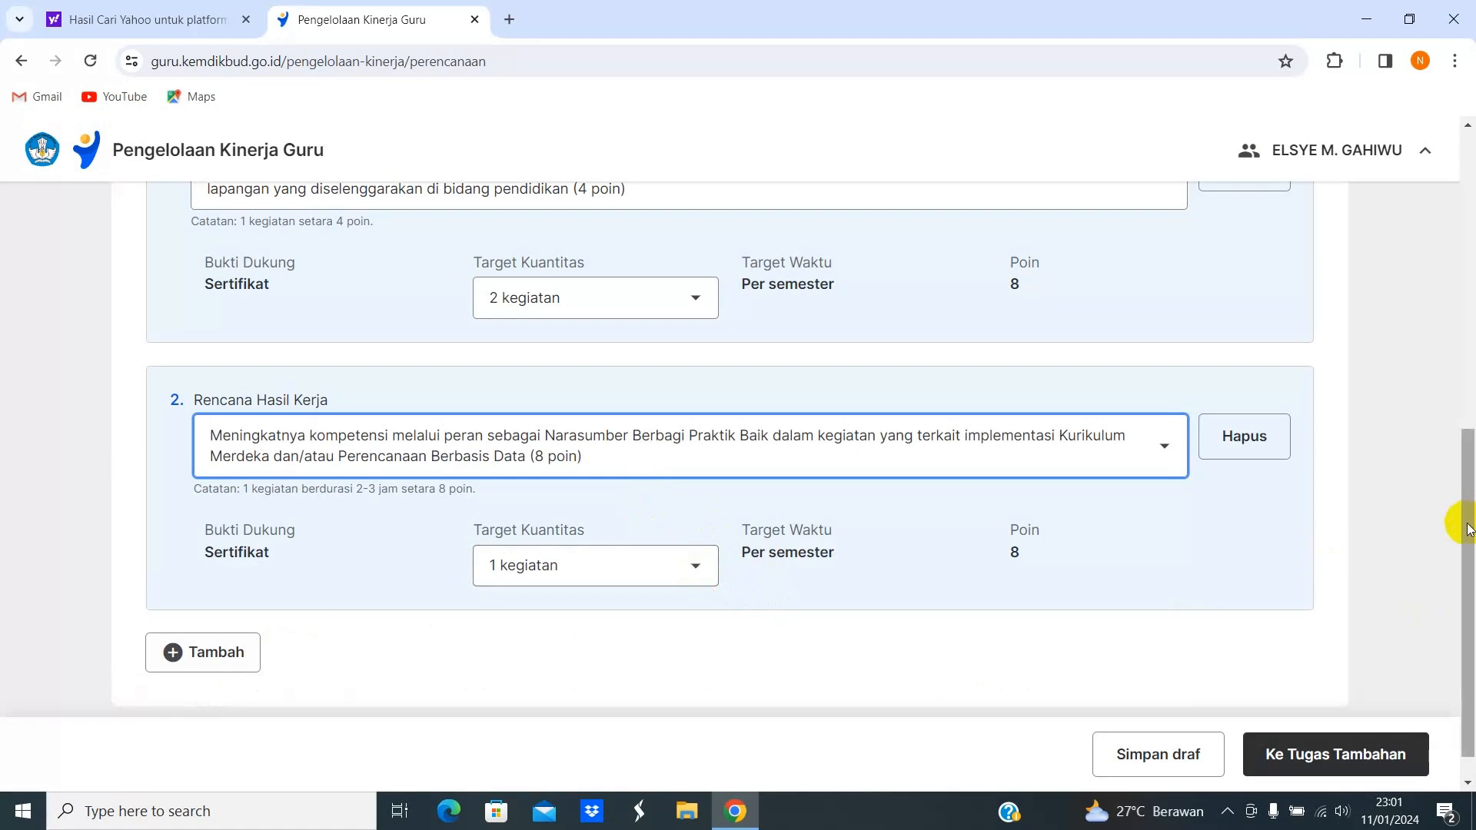
Add a third Rencana Hasil Kerja as Penyusun Perangkat Ajar yang dapat dibagikan (24 poin) and proceed to Tugas Tambahan.
left_click_drag(1465, 529, 1468, 198)
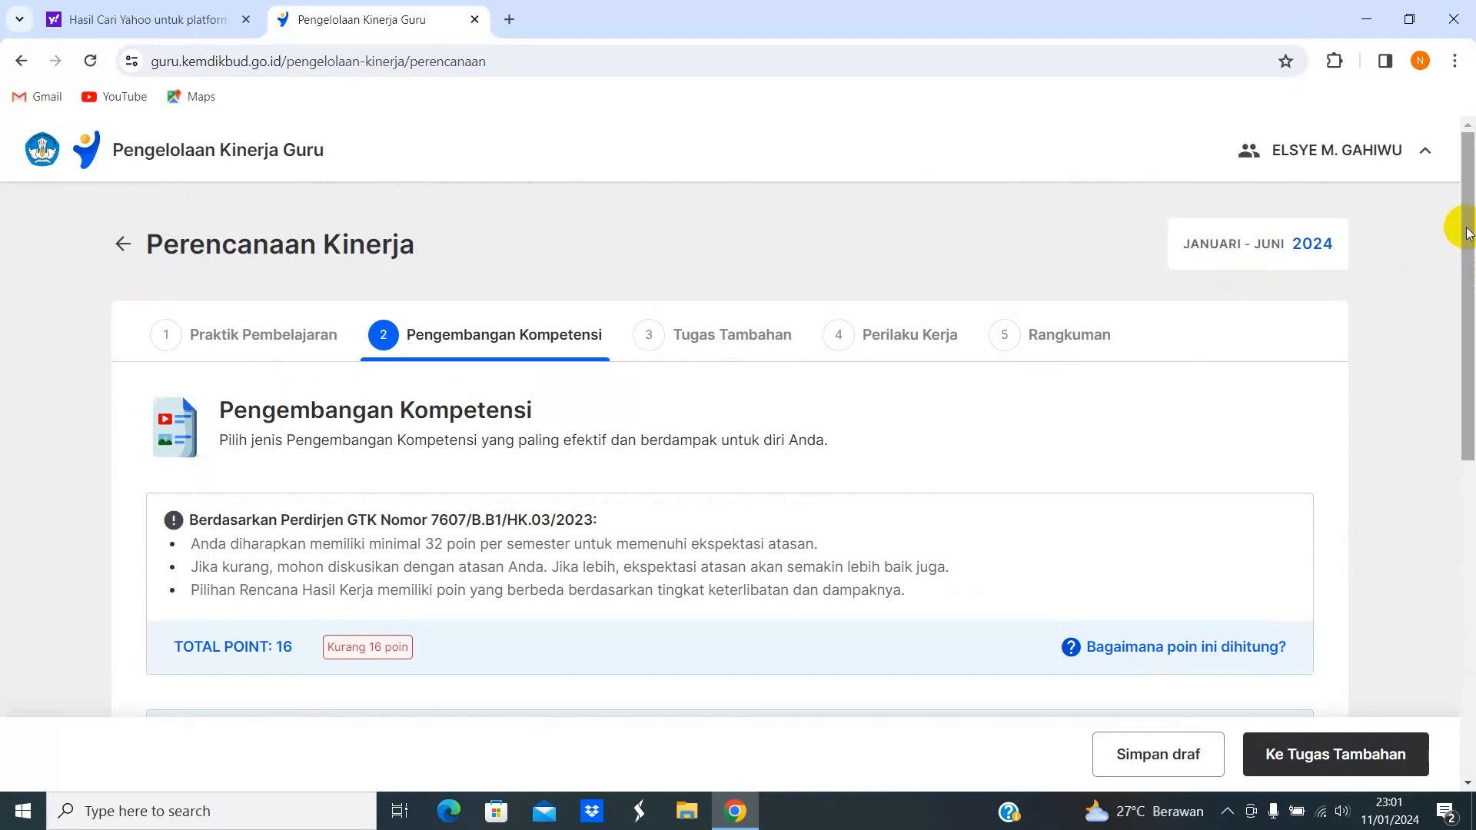
left_click_drag(1468, 232, 1470, 446)
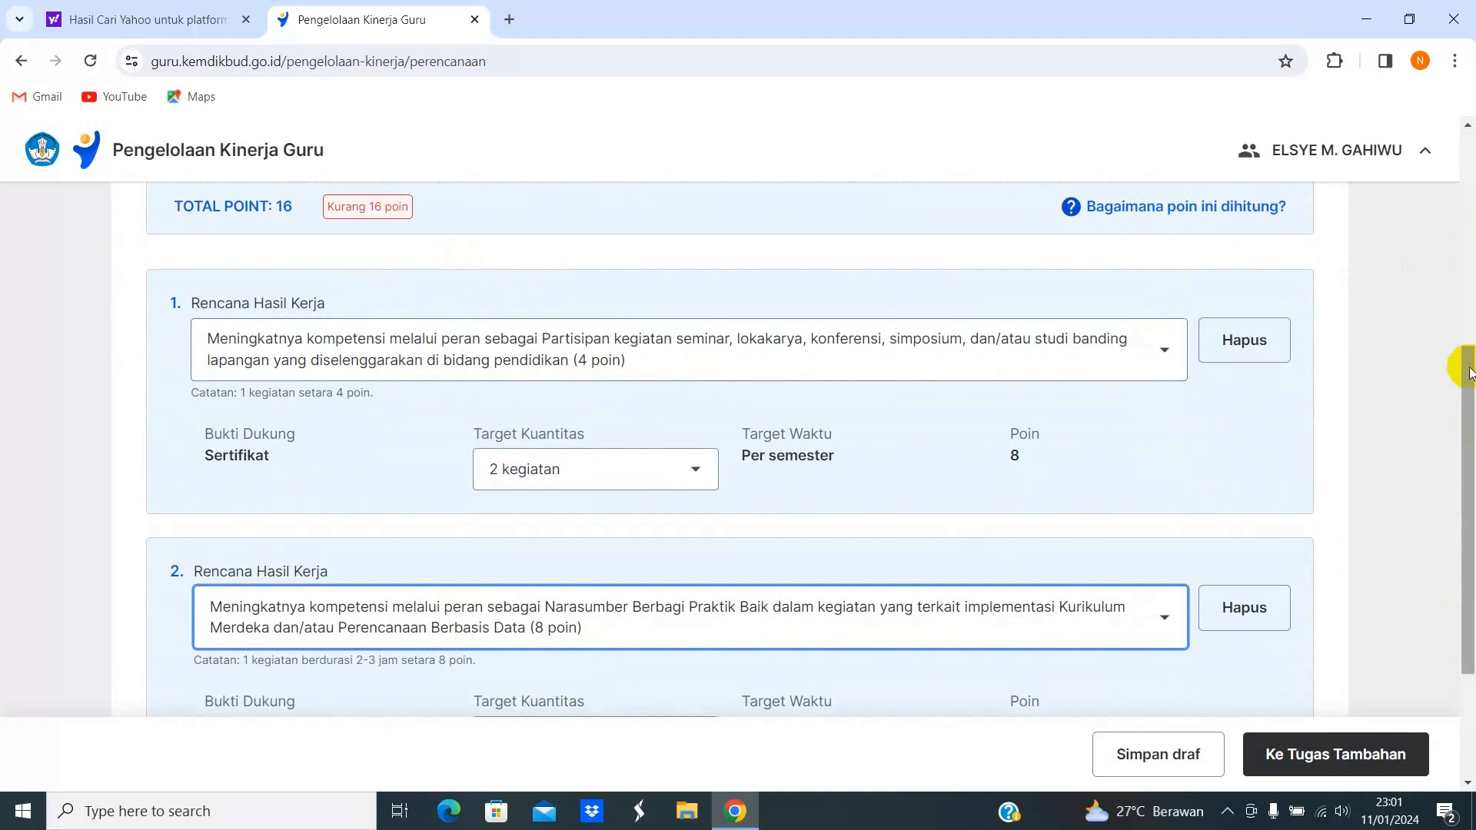
left_click_drag(1468, 372, 1466, 476)
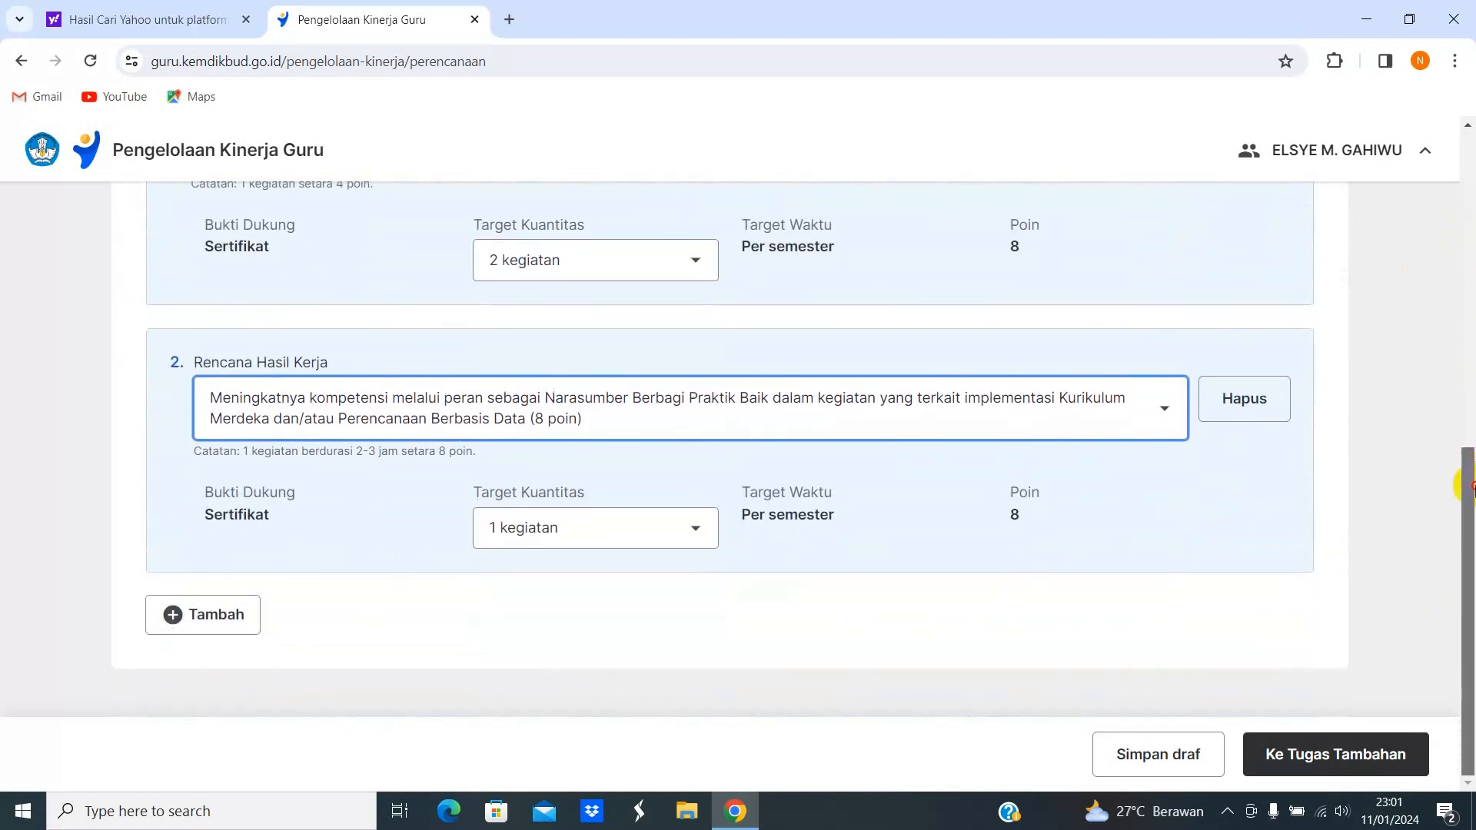
left_click(170, 615)
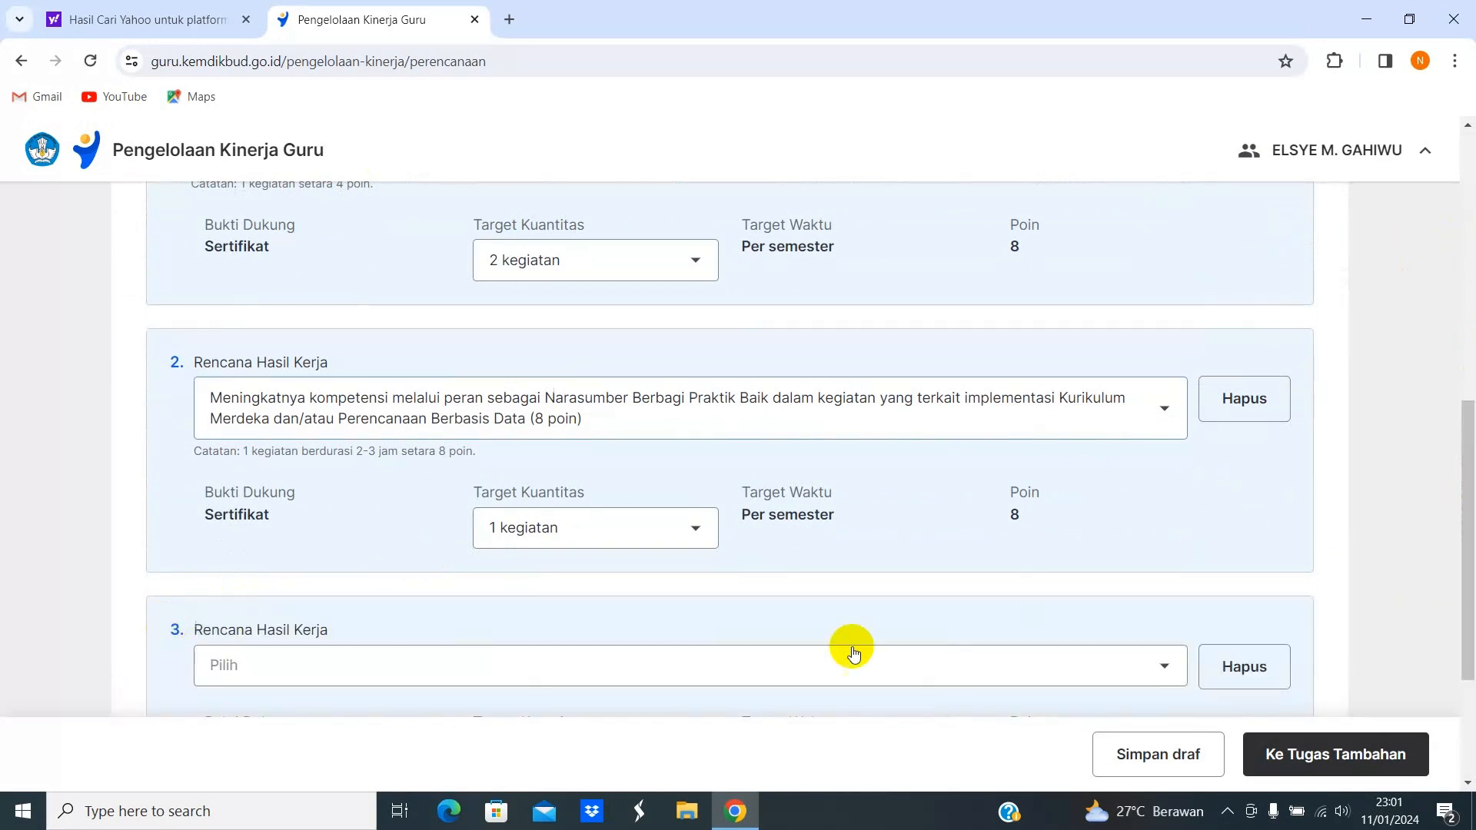
left_click(1165, 668)
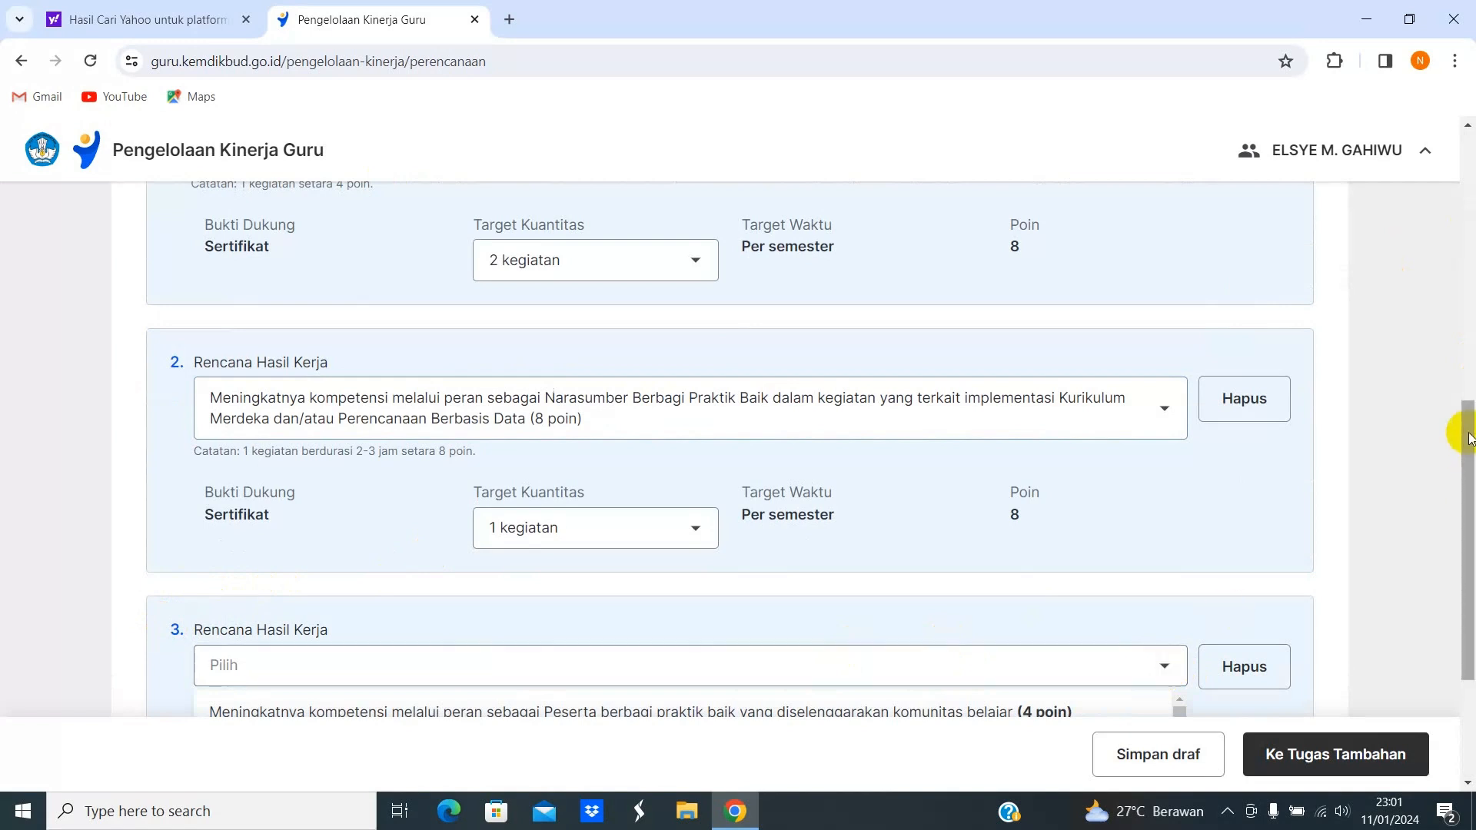
left_click_drag(1464, 437, 1470, 530)
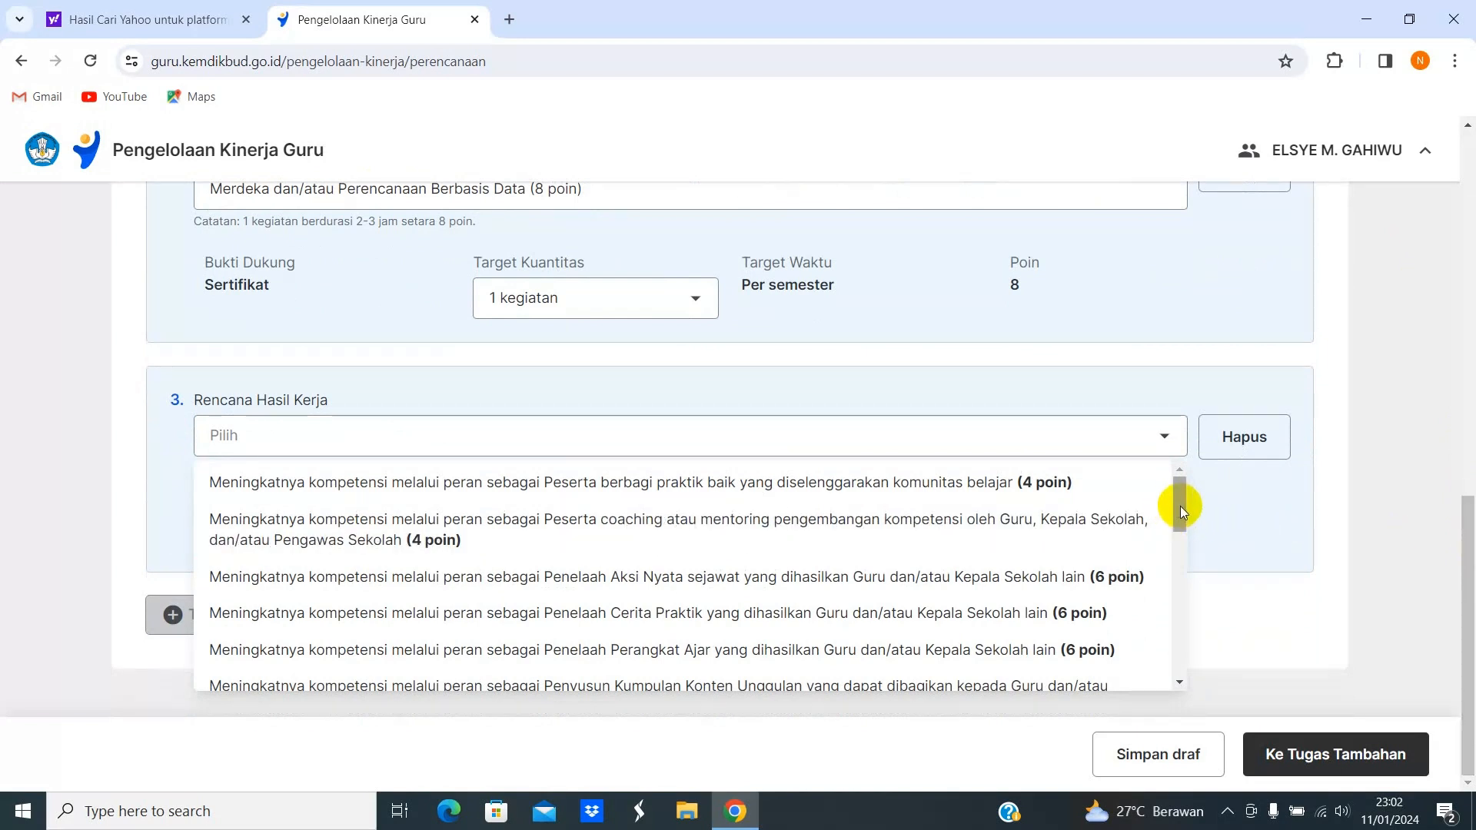
left_click_drag(1179, 506, 1212, 599)
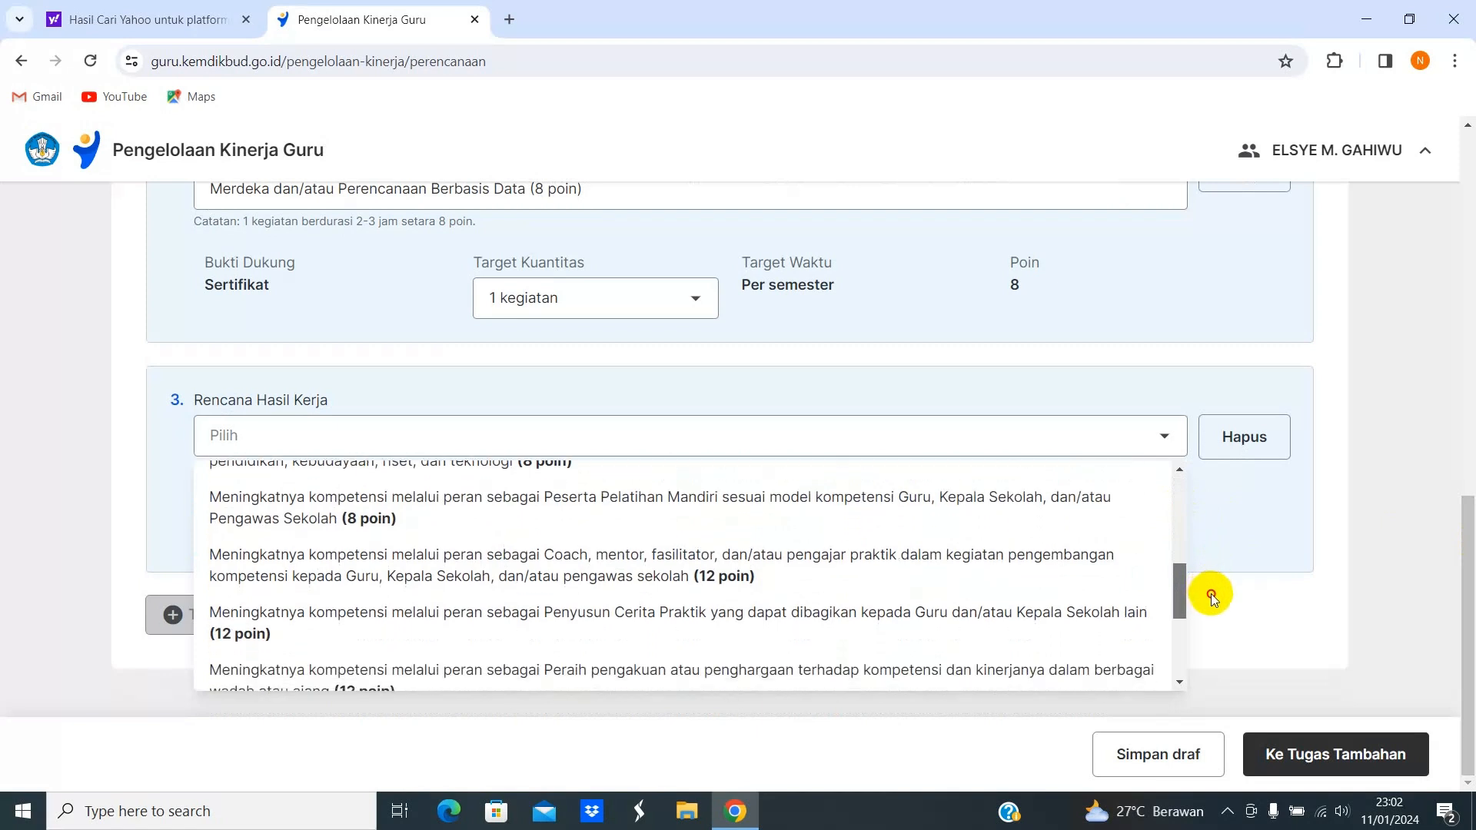
left_click_drag(1212, 598, 1239, 643)
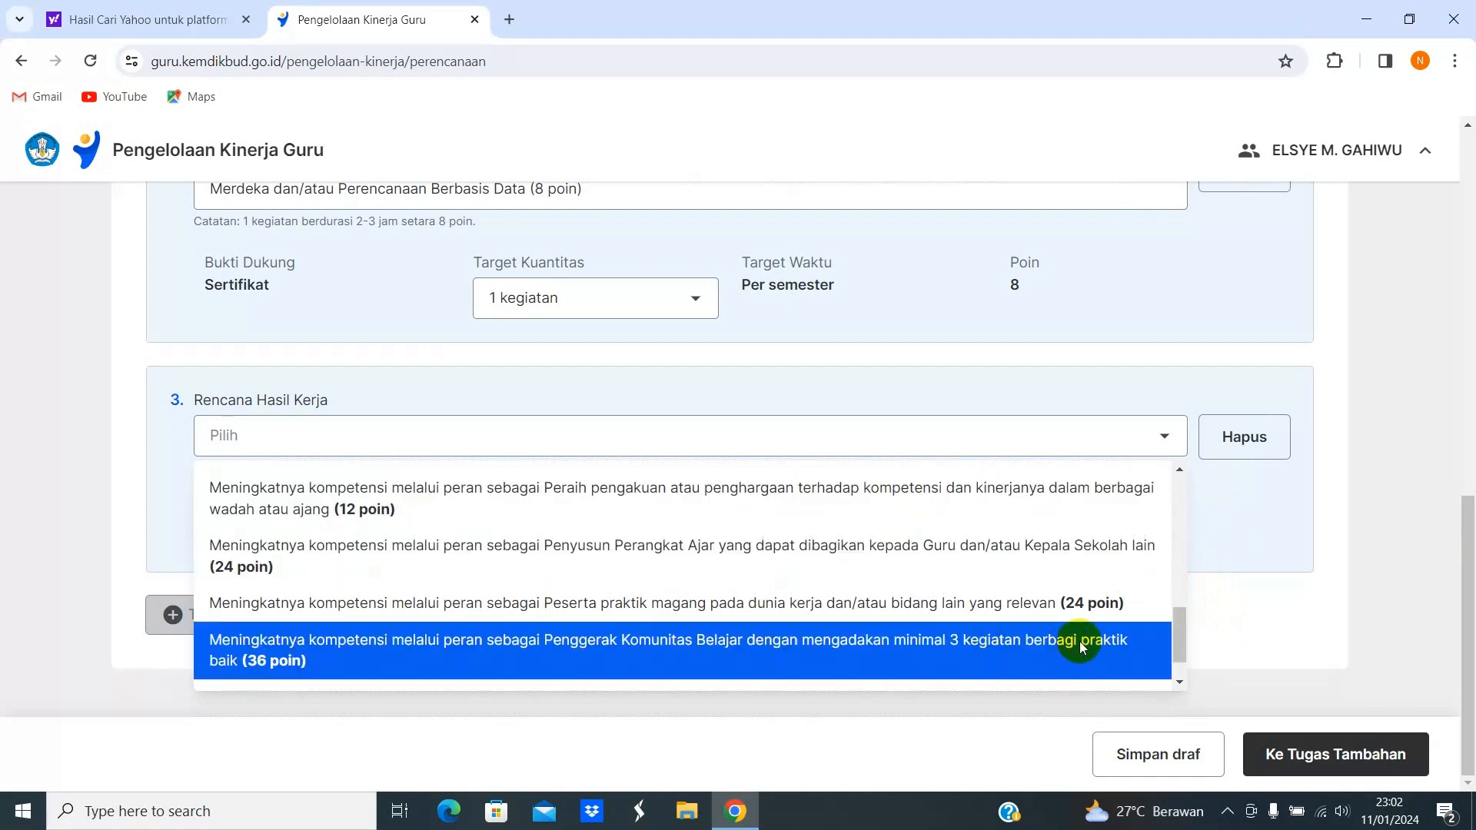
mouse_move(1182, 625)
left_mouse_down()
mouse_move(1179, 601)
mouse_move(1186, 619)
left_mouse_up()
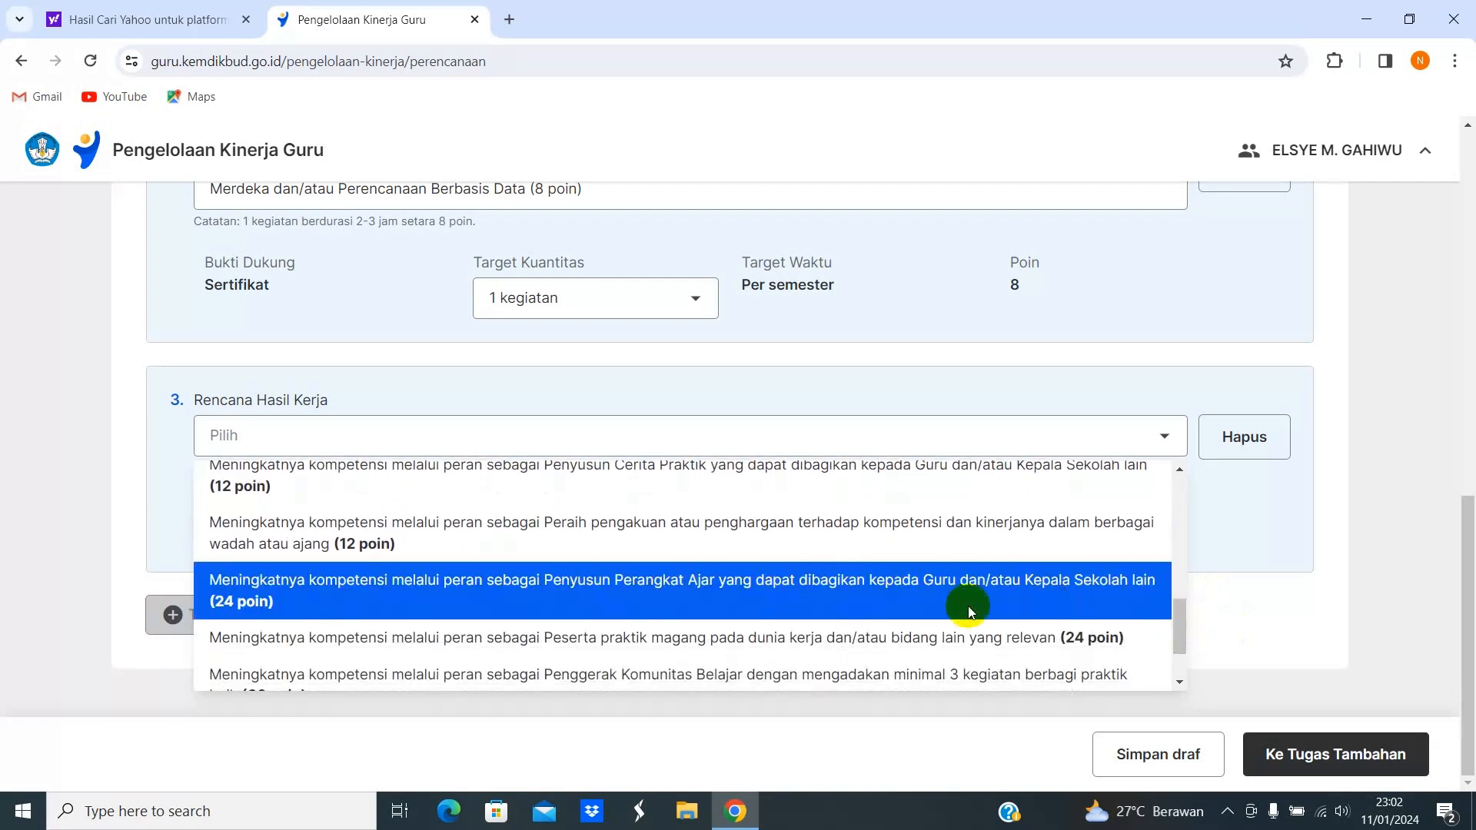
left_click(799, 588)
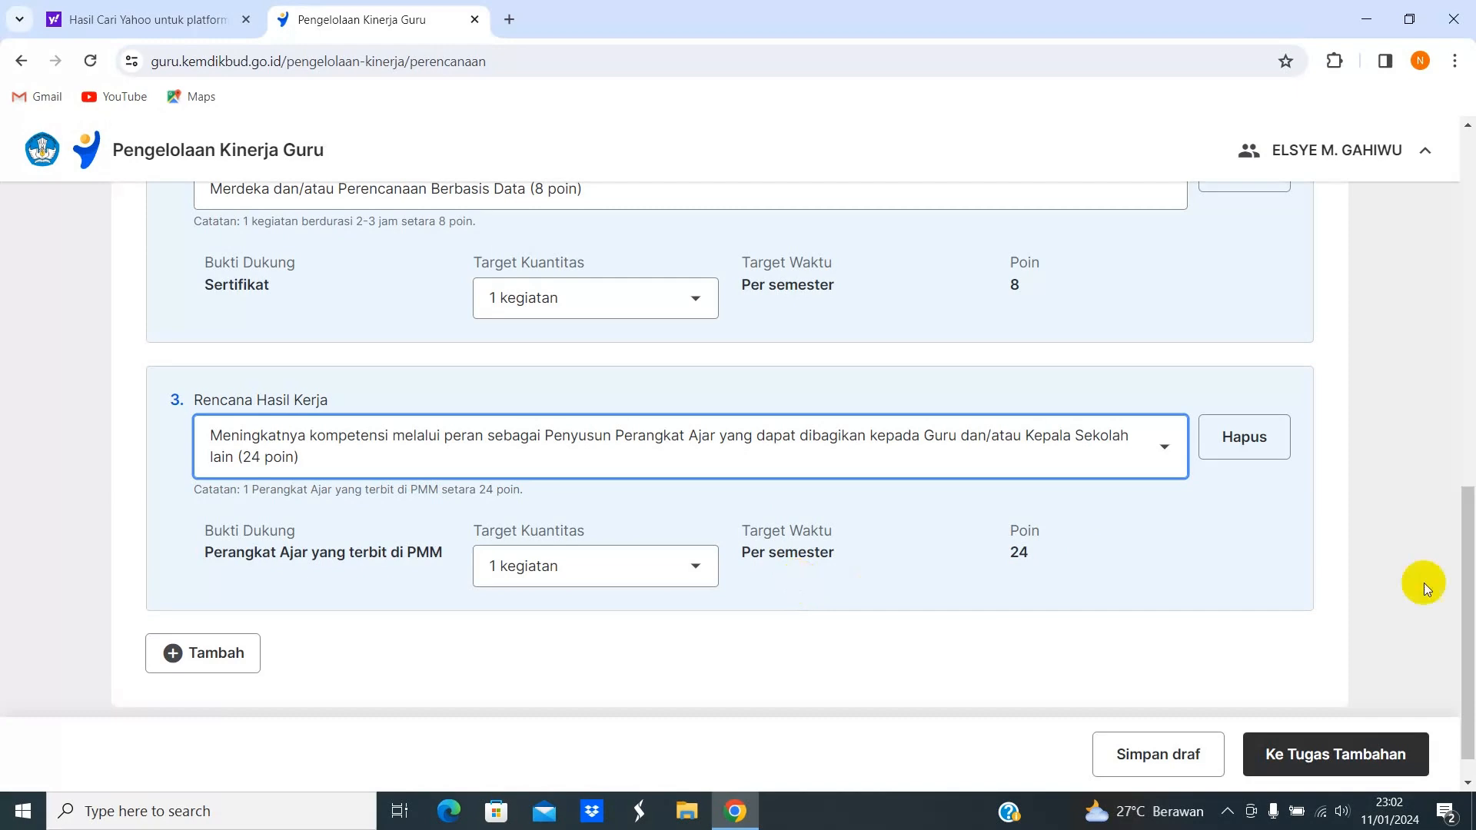
left_click_drag(1465, 613, 1470, 642)
left_click(1295, 763)
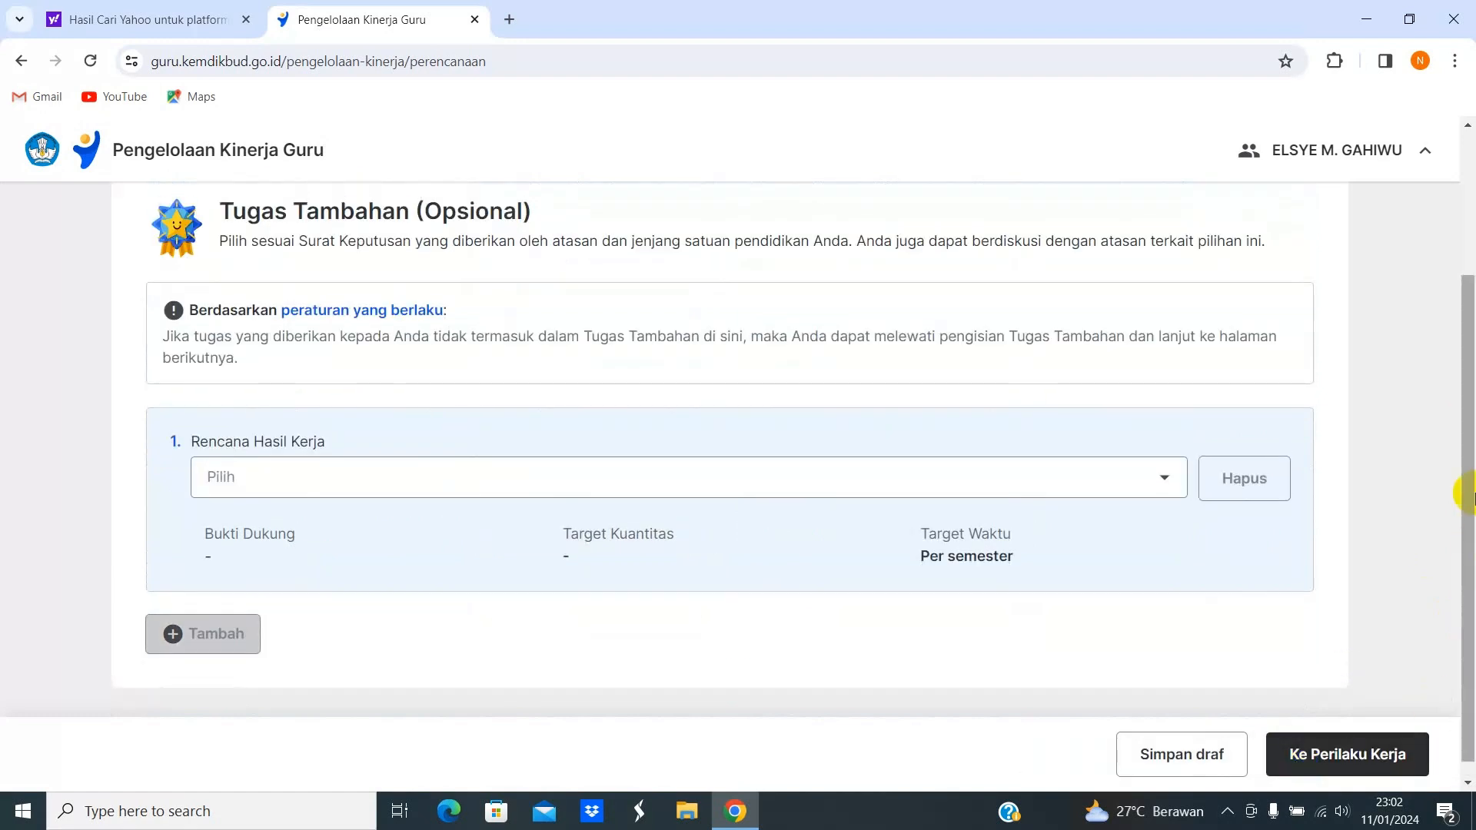
Choose the Wali Kelas additional duty for SMP, SMA, SMK as the Tugas Tambahan Rencana Hasil Kerja and proceed to Perilaku Kerja.
left_click_drag(1466, 507, 1471, 355)
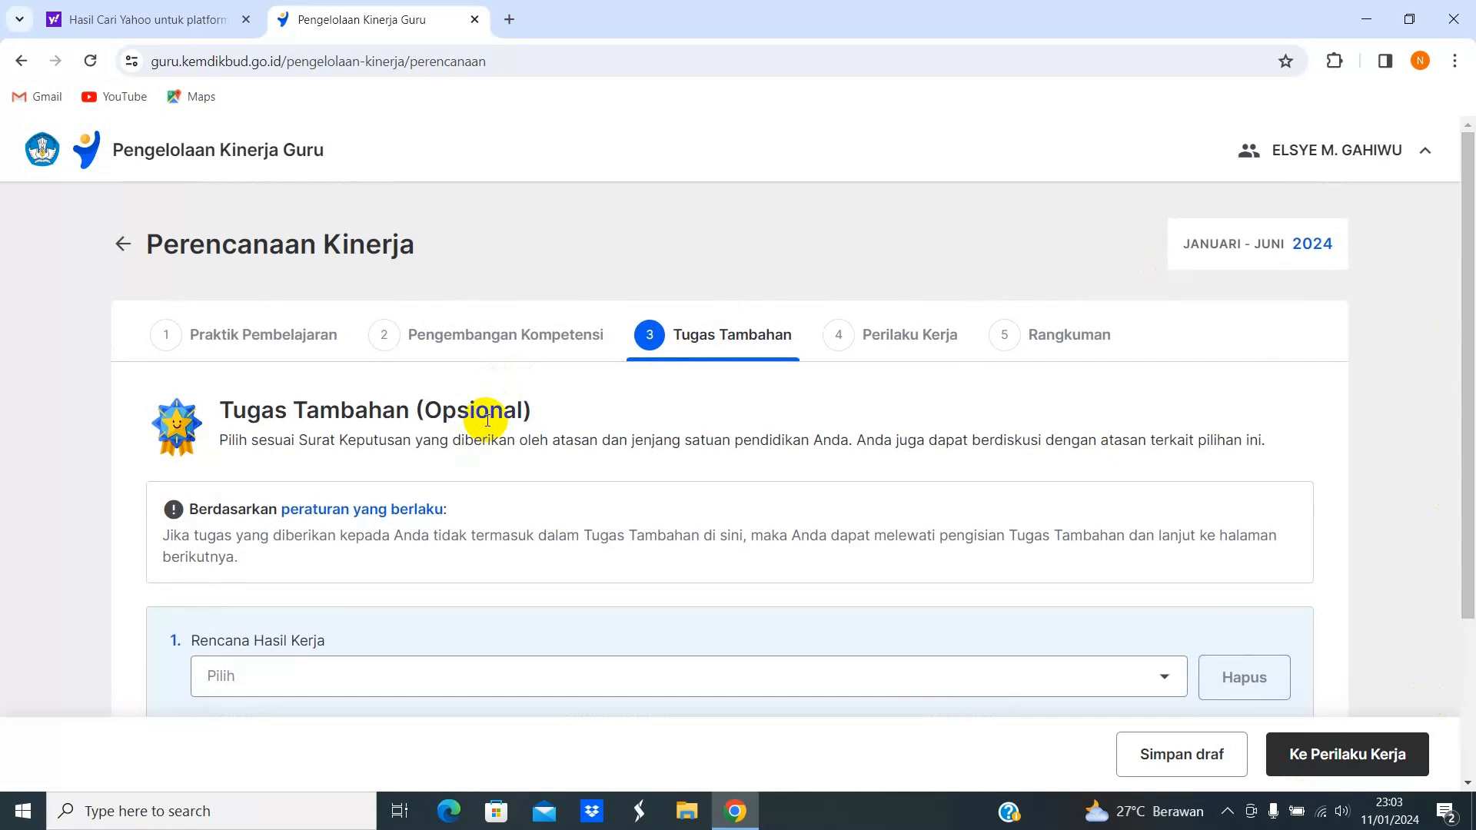
left_click_drag(1465, 302, 1468, 384)
left_click(1169, 580)
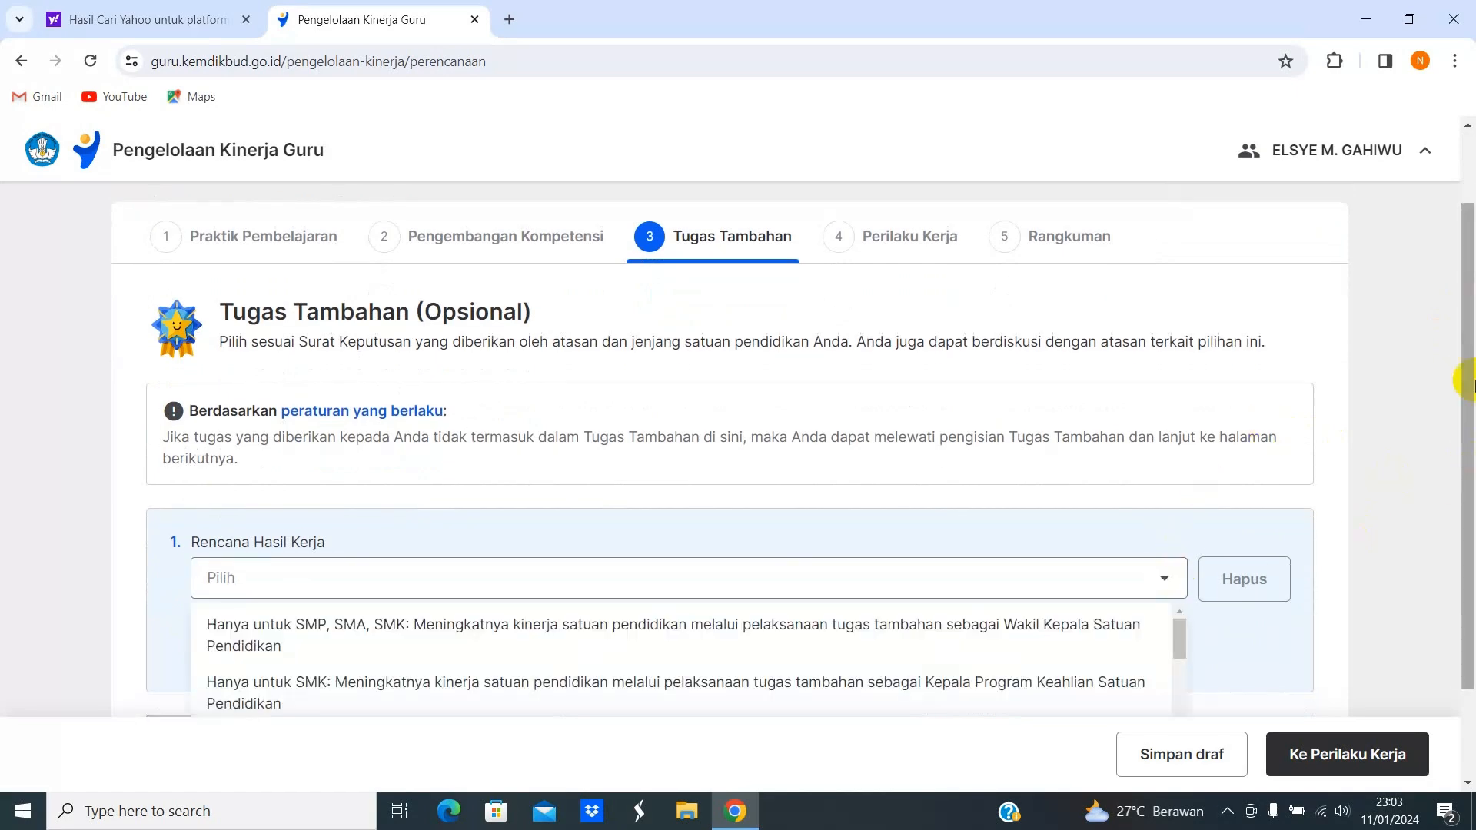
left_click_drag(1464, 369, 1462, 511)
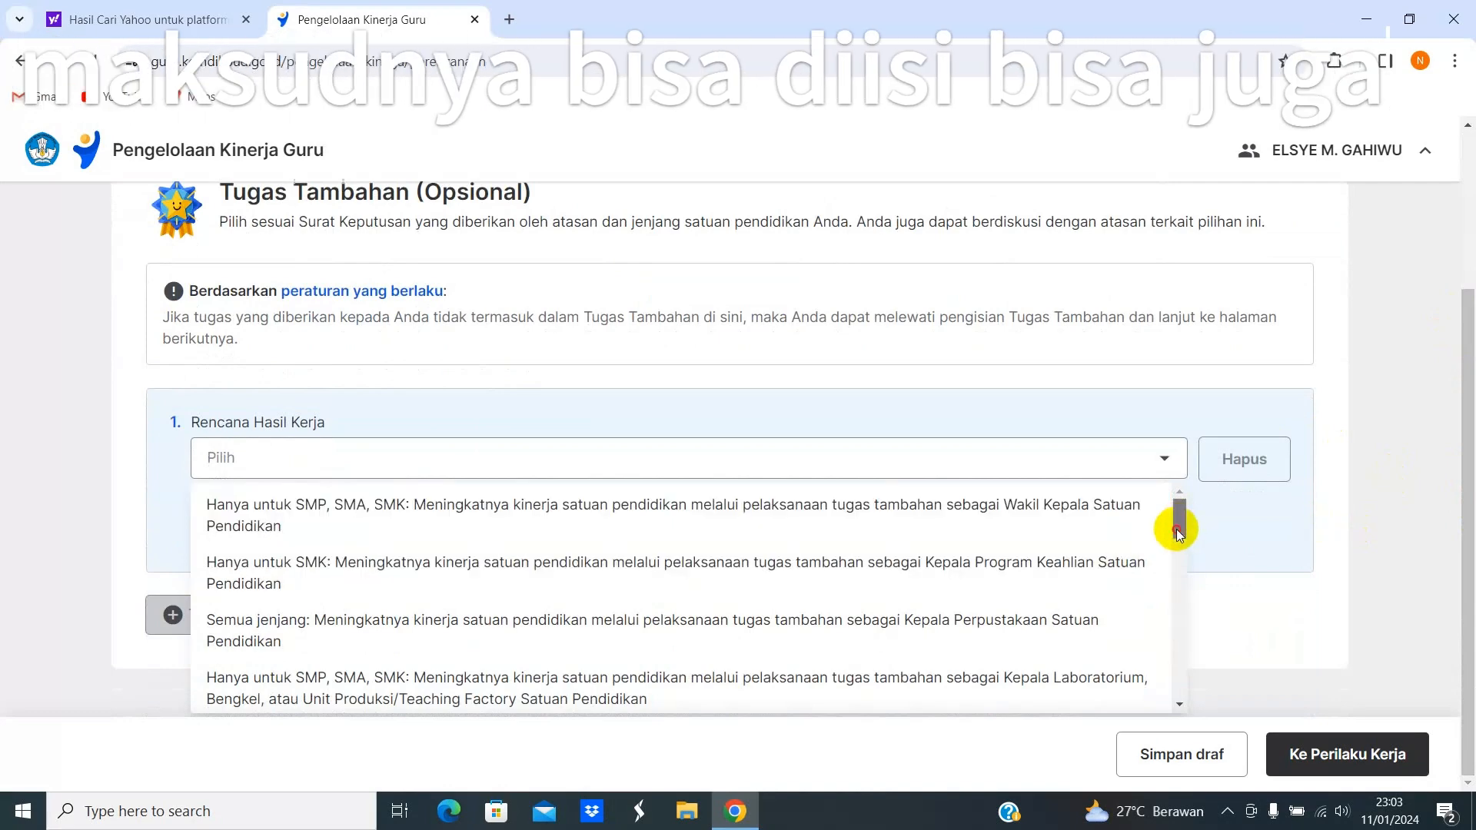
left_click_drag(1177, 524, 1192, 575)
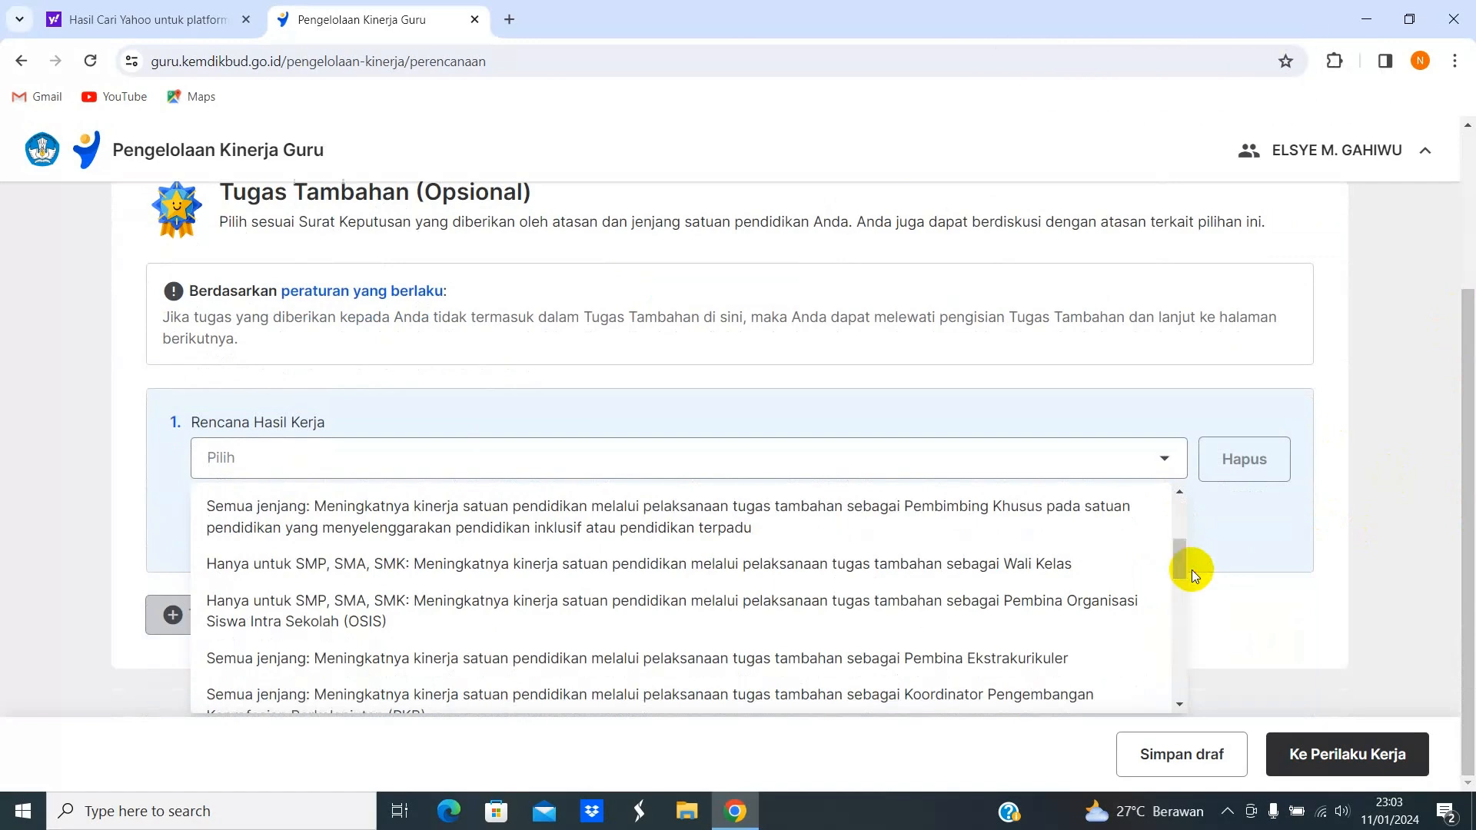
left_click(829, 569)
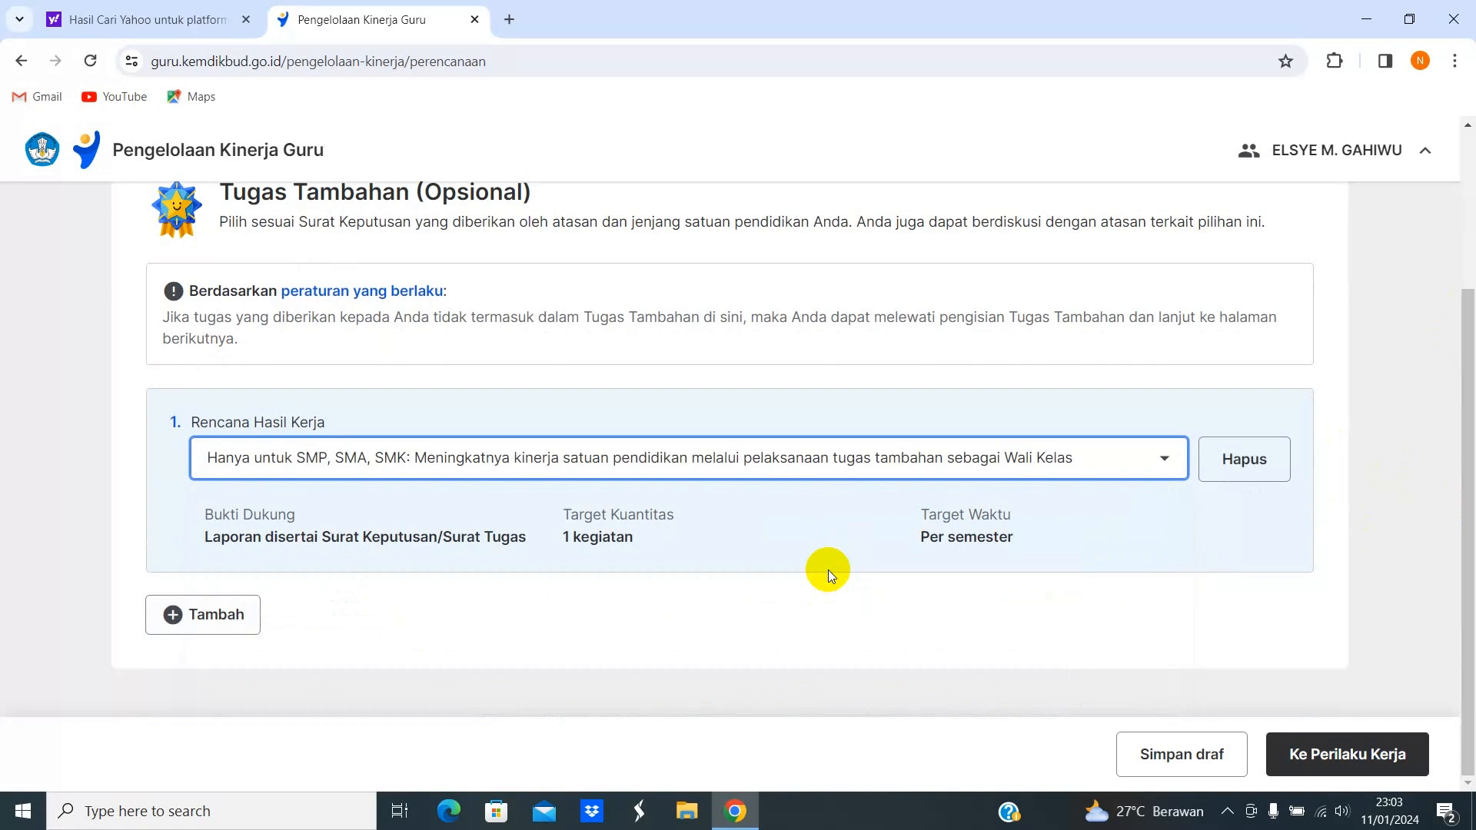
left_click(1382, 760)
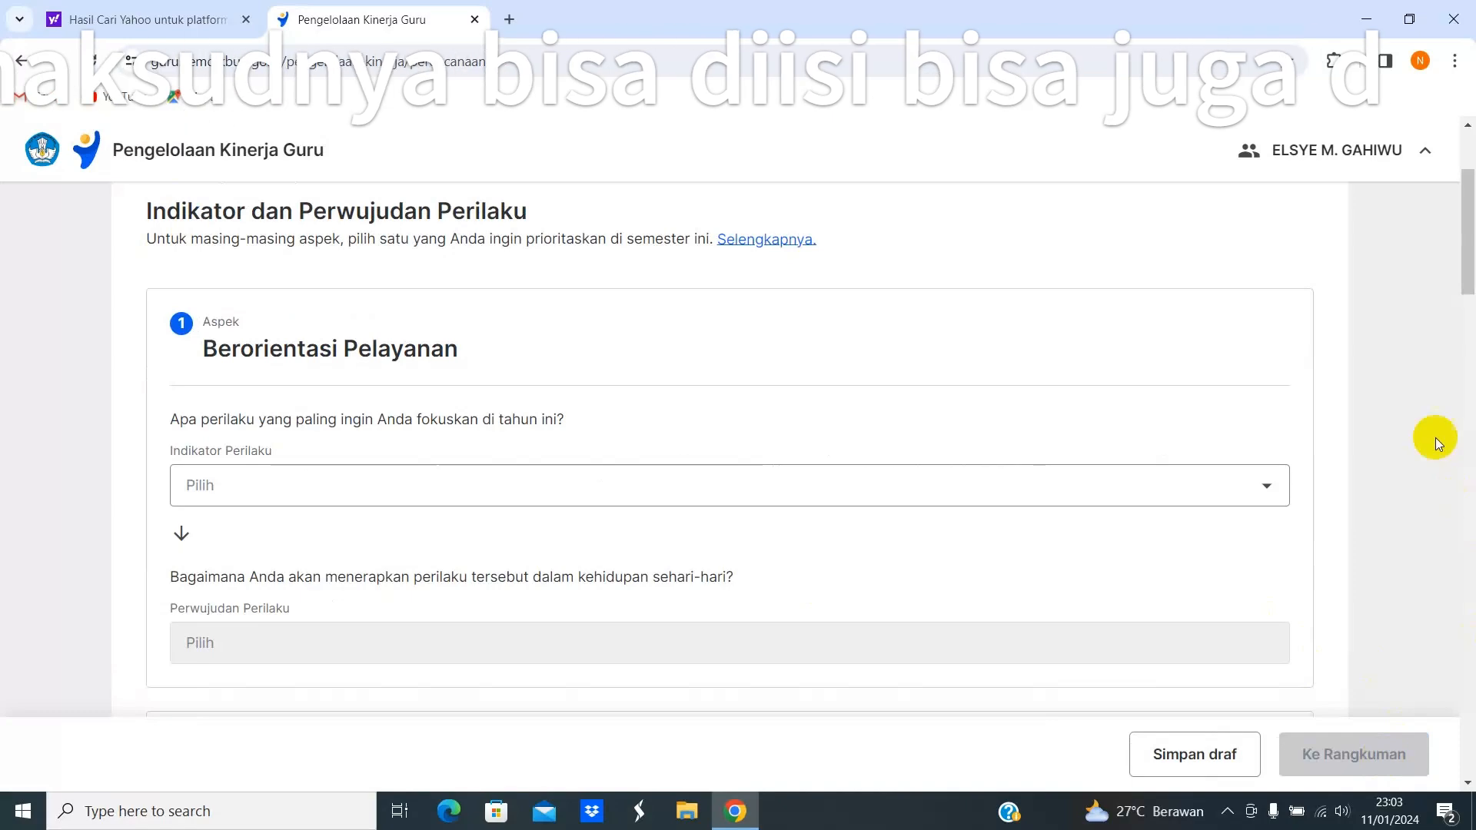
Set Berorientasi Pelayanan's Indikator Perilaku to "Bersifat ramah kepada peserta didik dan orangtua" and Perwujudan Perilaku to "Melayani dengan standar yang sama kepada semua pihak".
mouse_move(1466, 264)
left_mouse_down()
mouse_move(1474, 201)
mouse_move(1472, 753)
mouse_move(1472, 237)
mouse_move(1472, 285)
left_mouse_up()
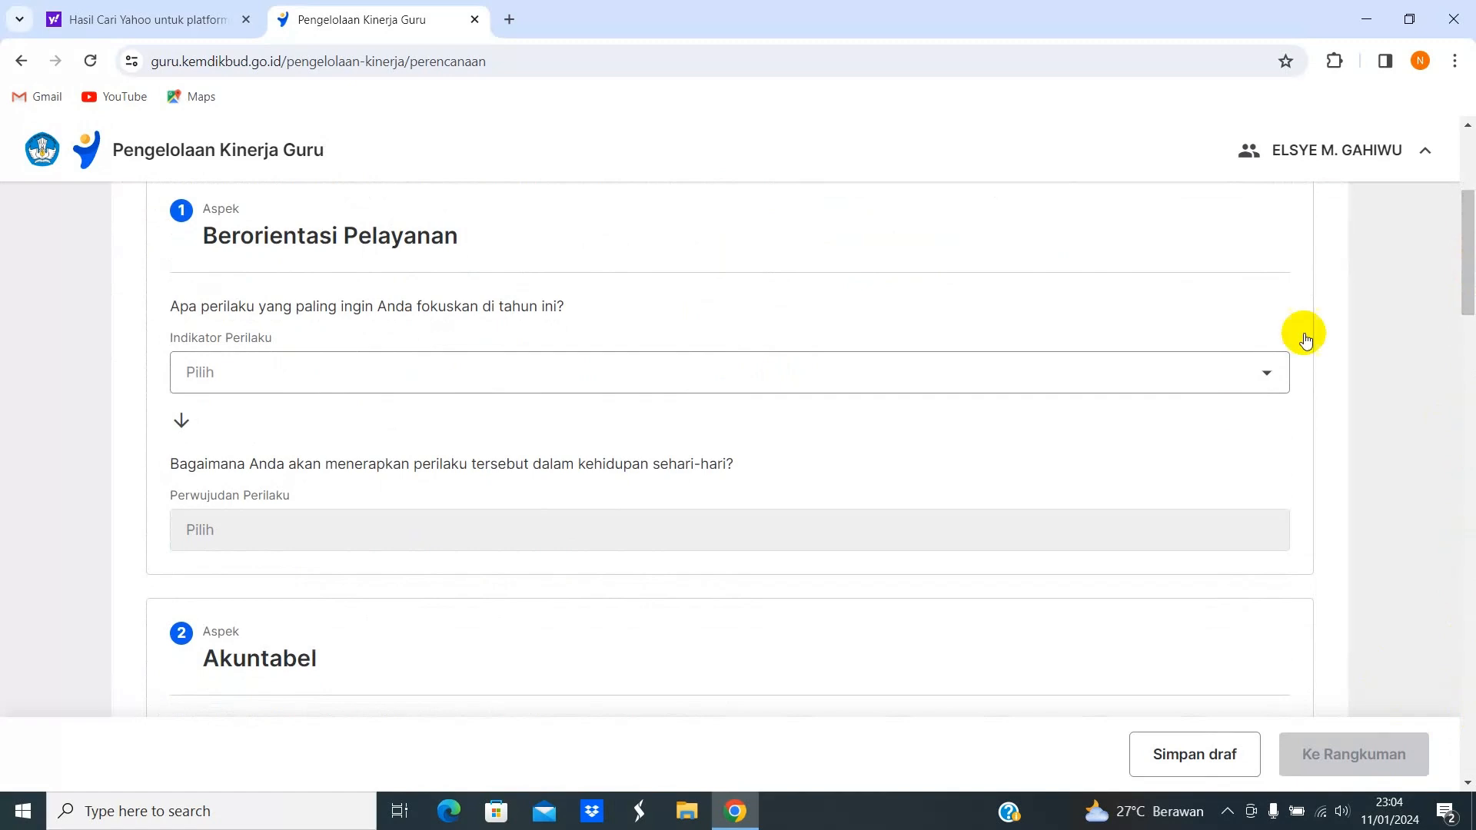
left_click(1266, 374)
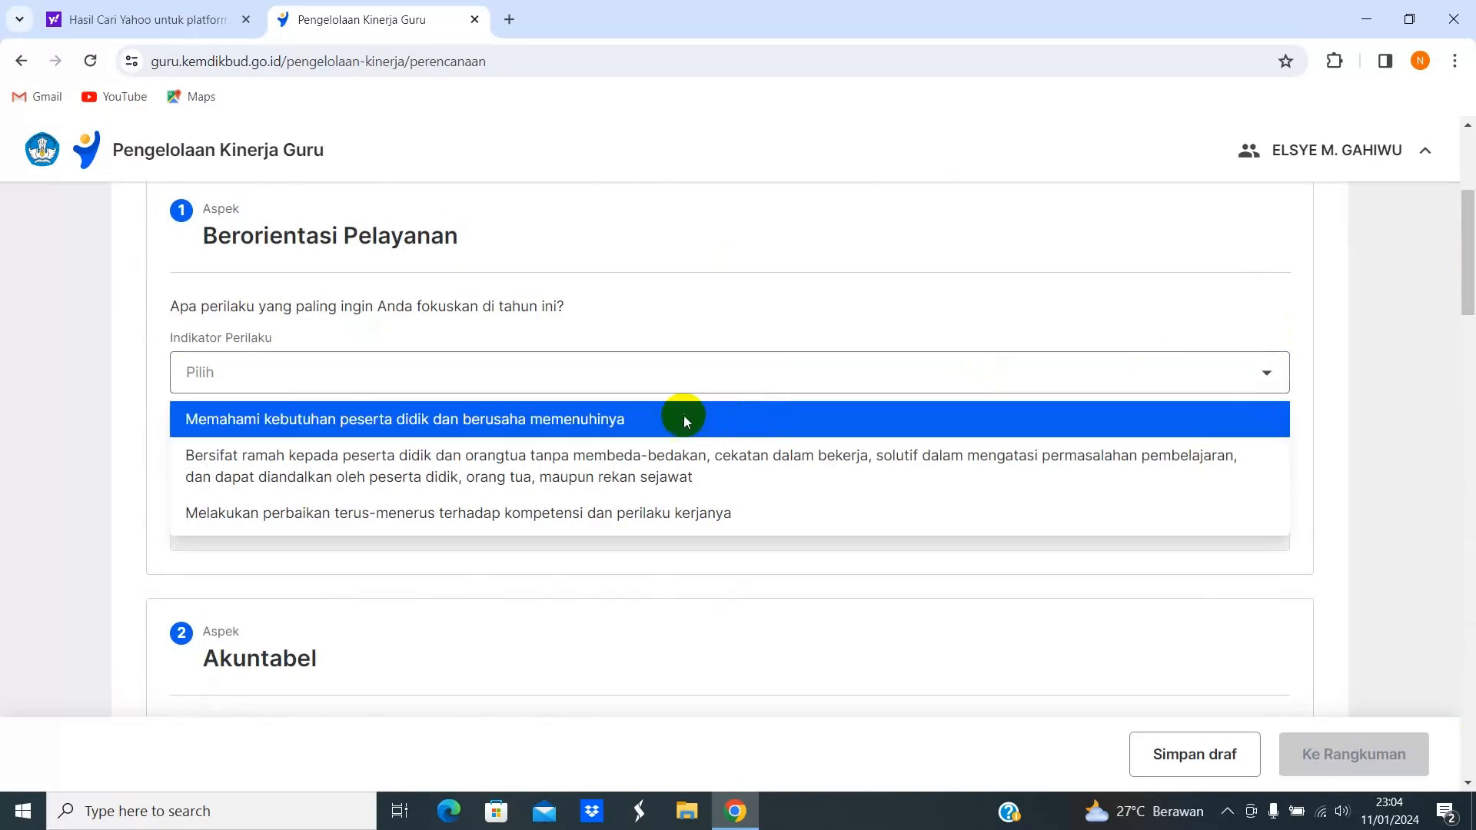
left_click(582, 478)
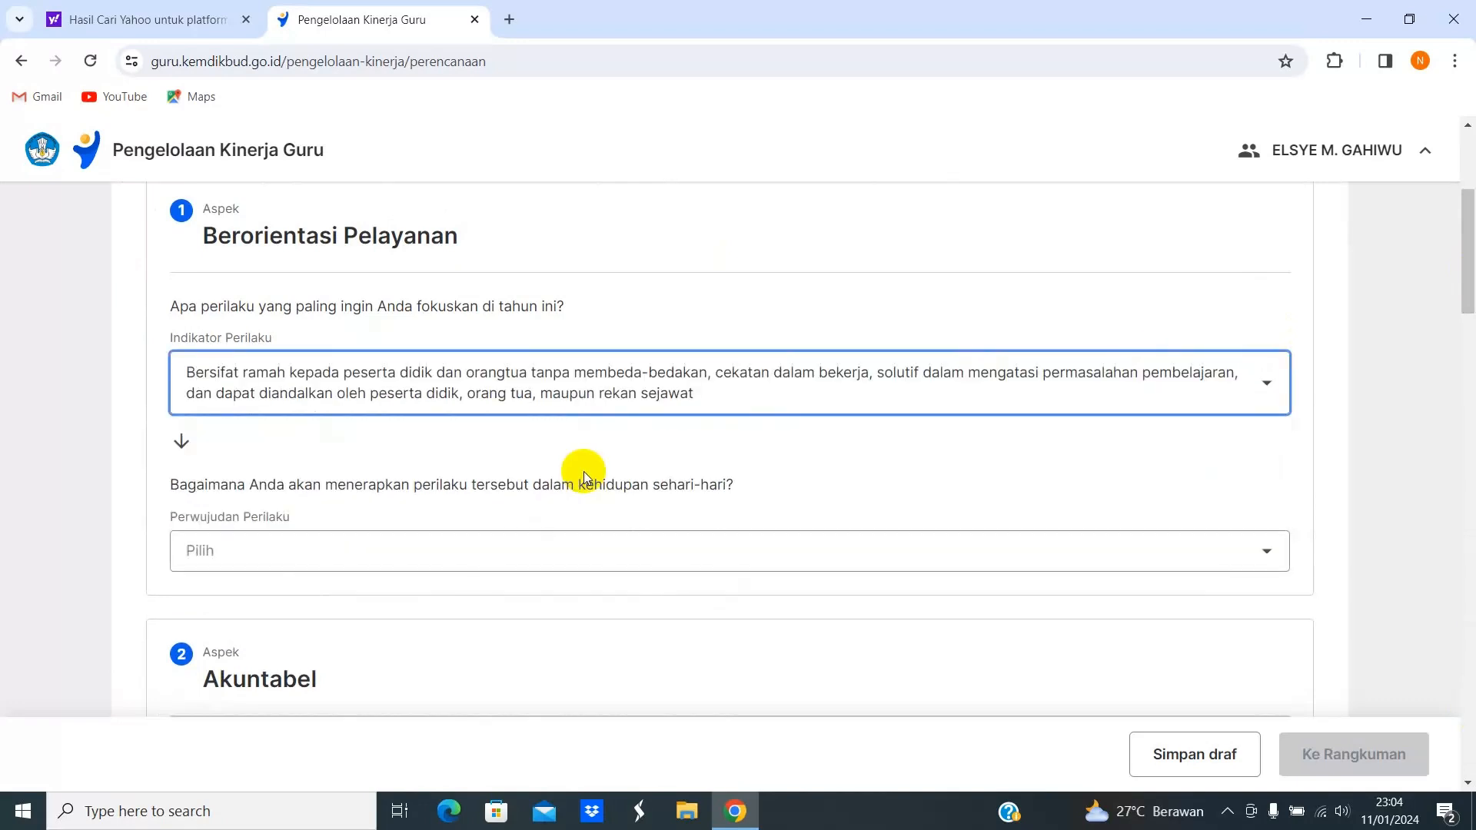
left_click(1265, 552)
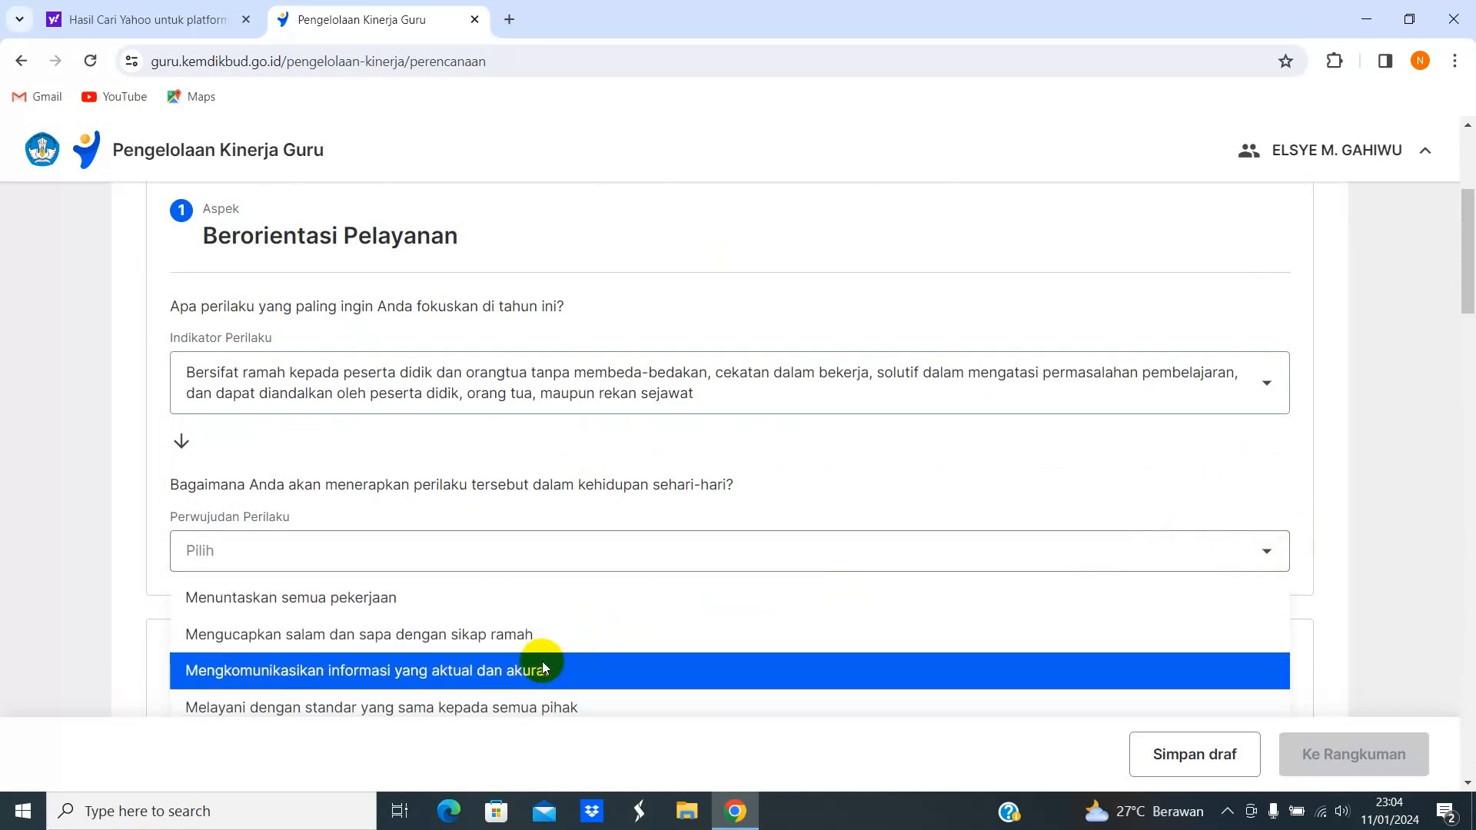
left_click(532, 709)
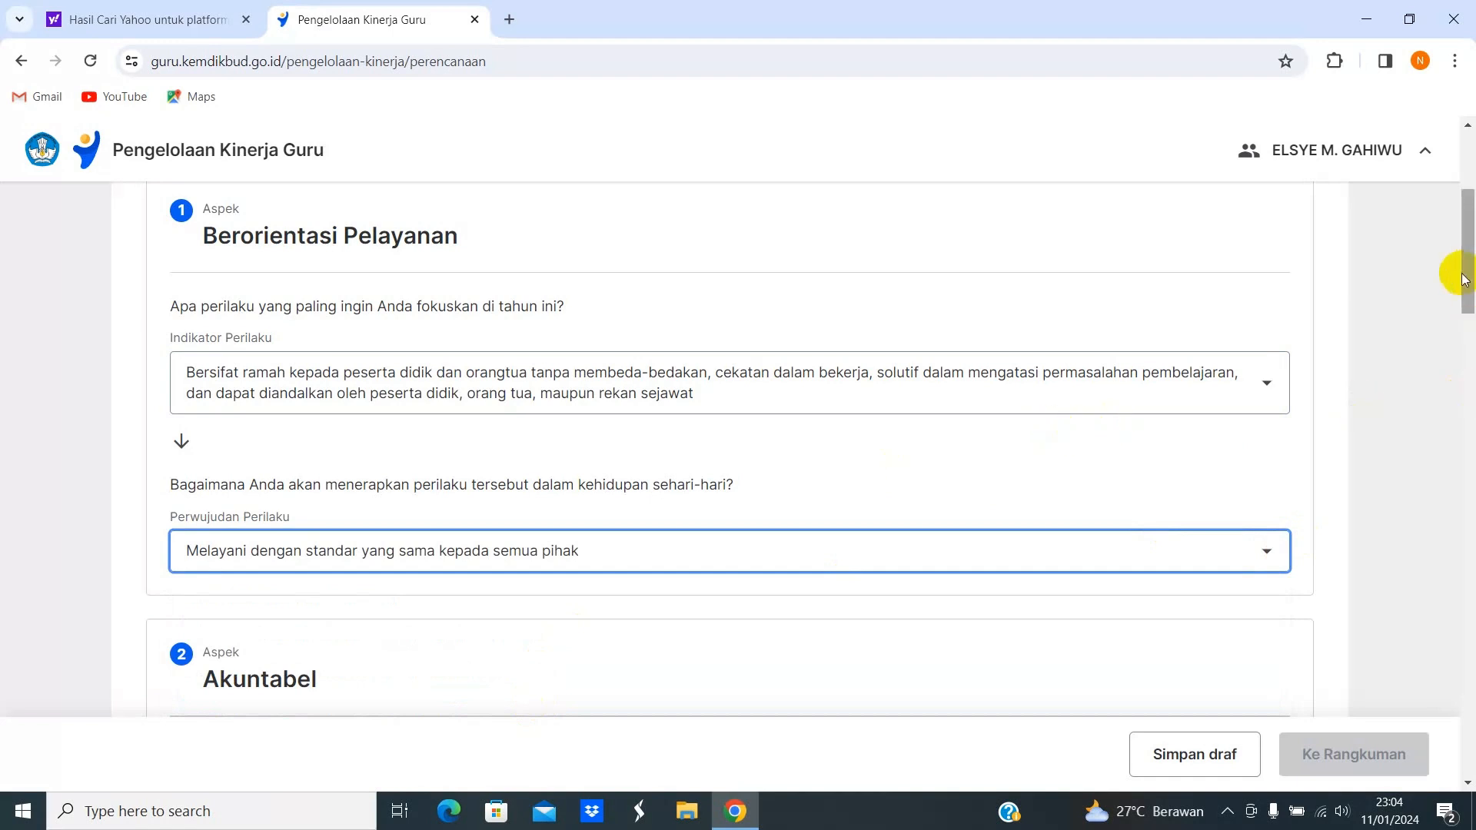
left_click_drag(1464, 275, 1466, 338)
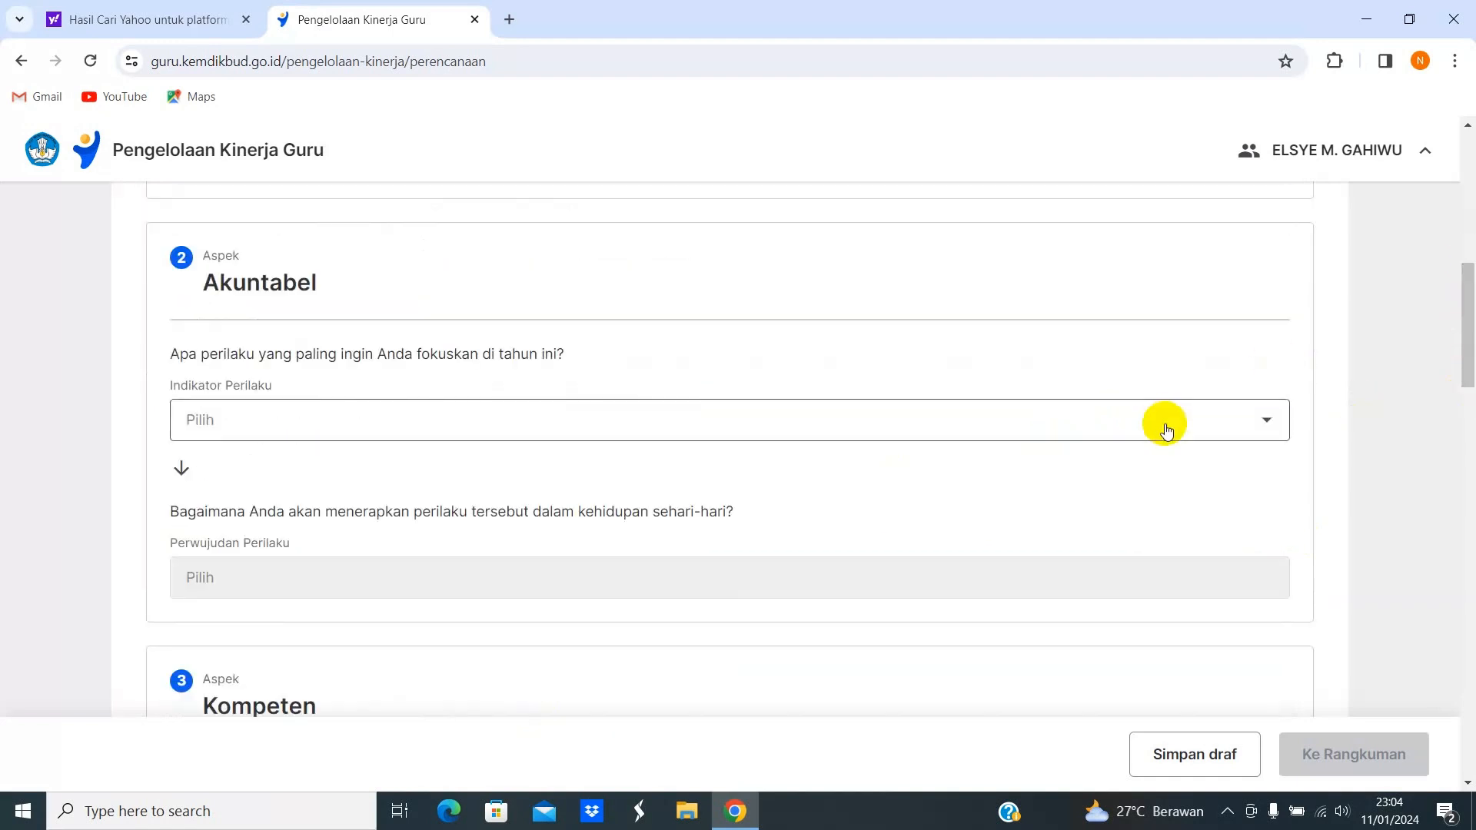
Set Akuntabel's Indikator Perilaku to "Melaksanakan tugas dengan jujur, bertanggung jawab" and Perwujudan Perilaku to "Bertanggung jawab atas hasil kerja yang dilakukan dan bersedia dievaluasi".
left_click(1264, 427)
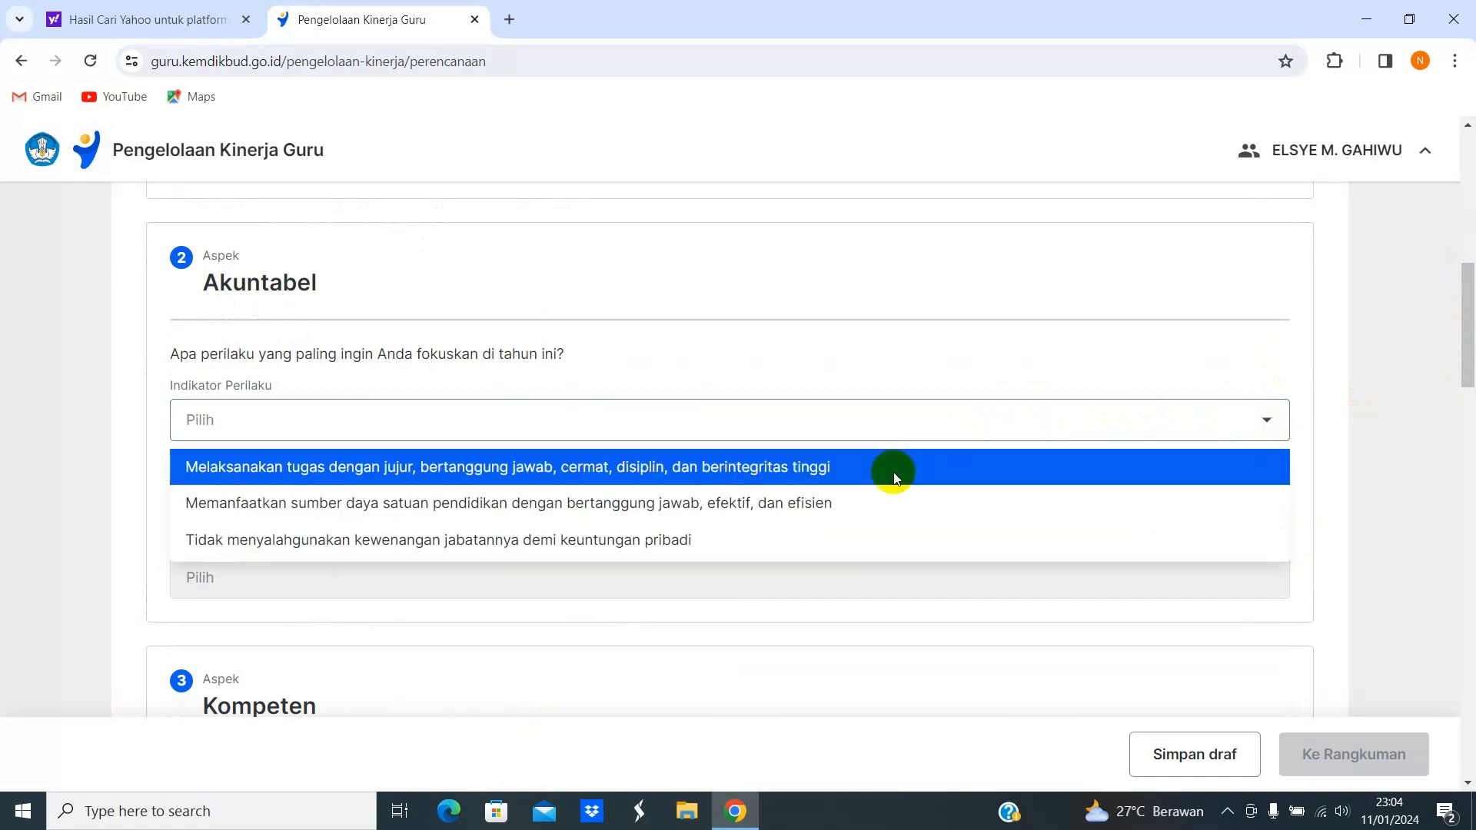
left_click(884, 488)
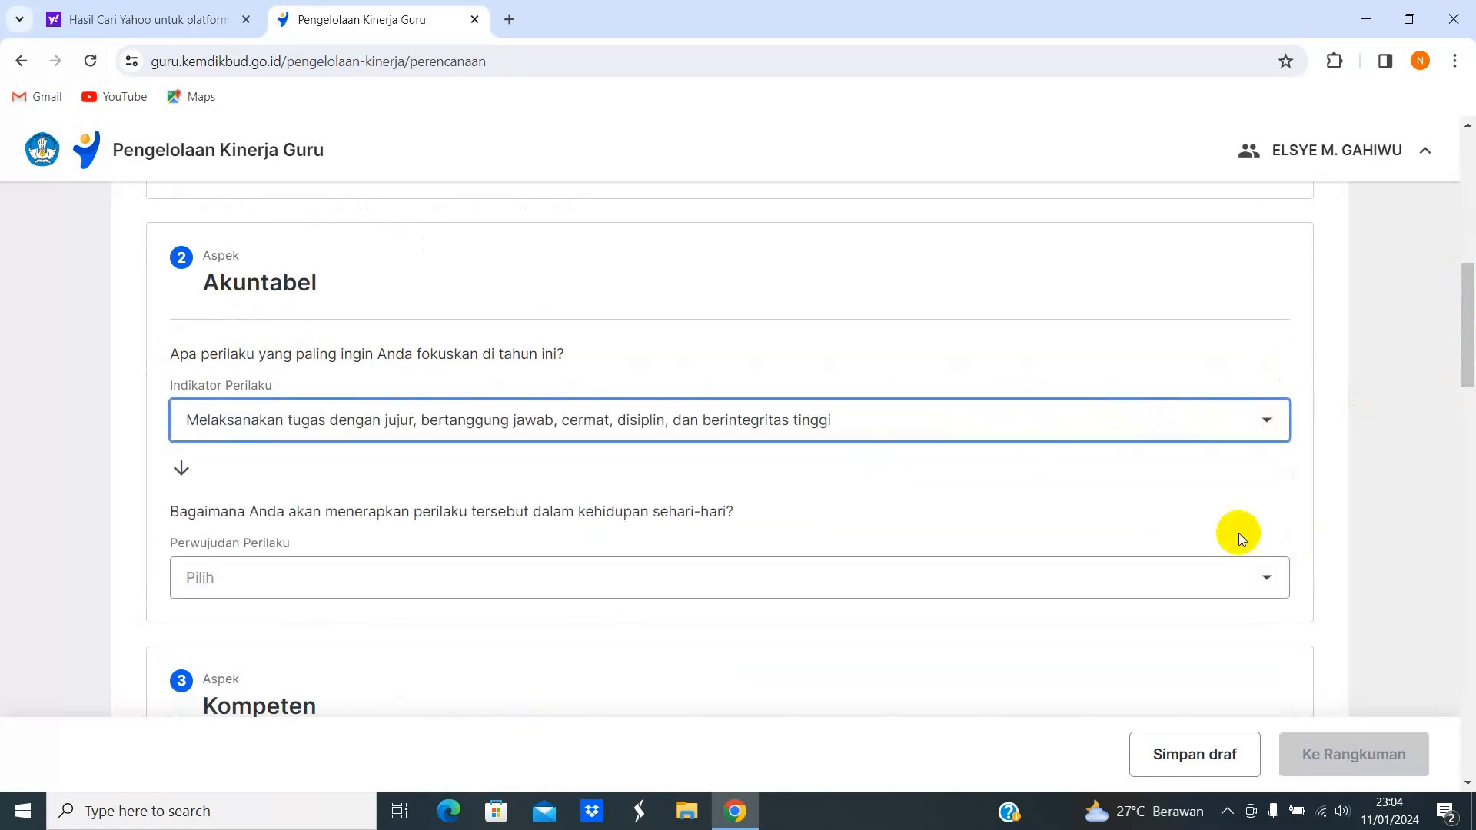
left_click(1264, 586)
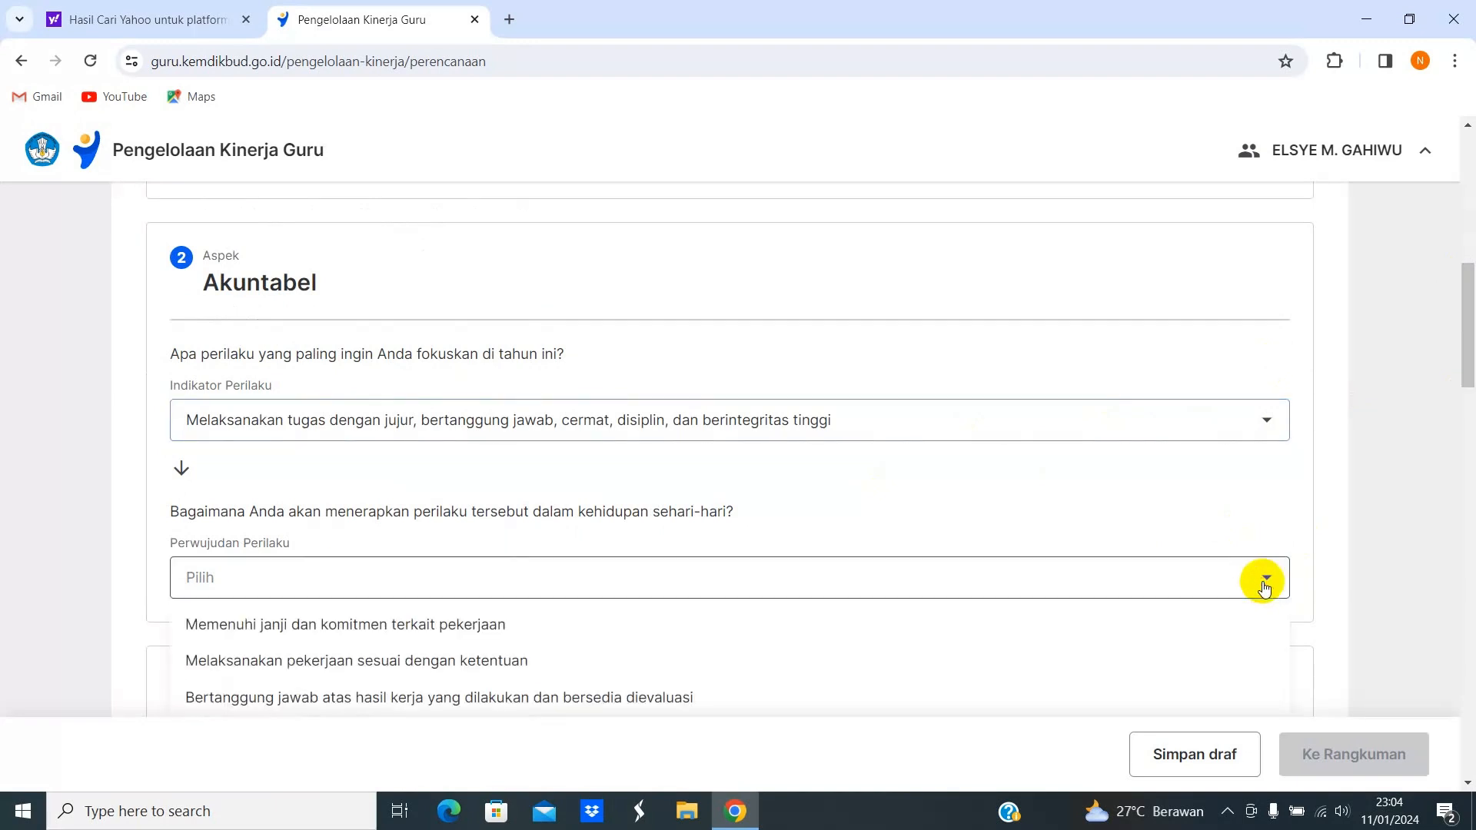
left_click(607, 700)
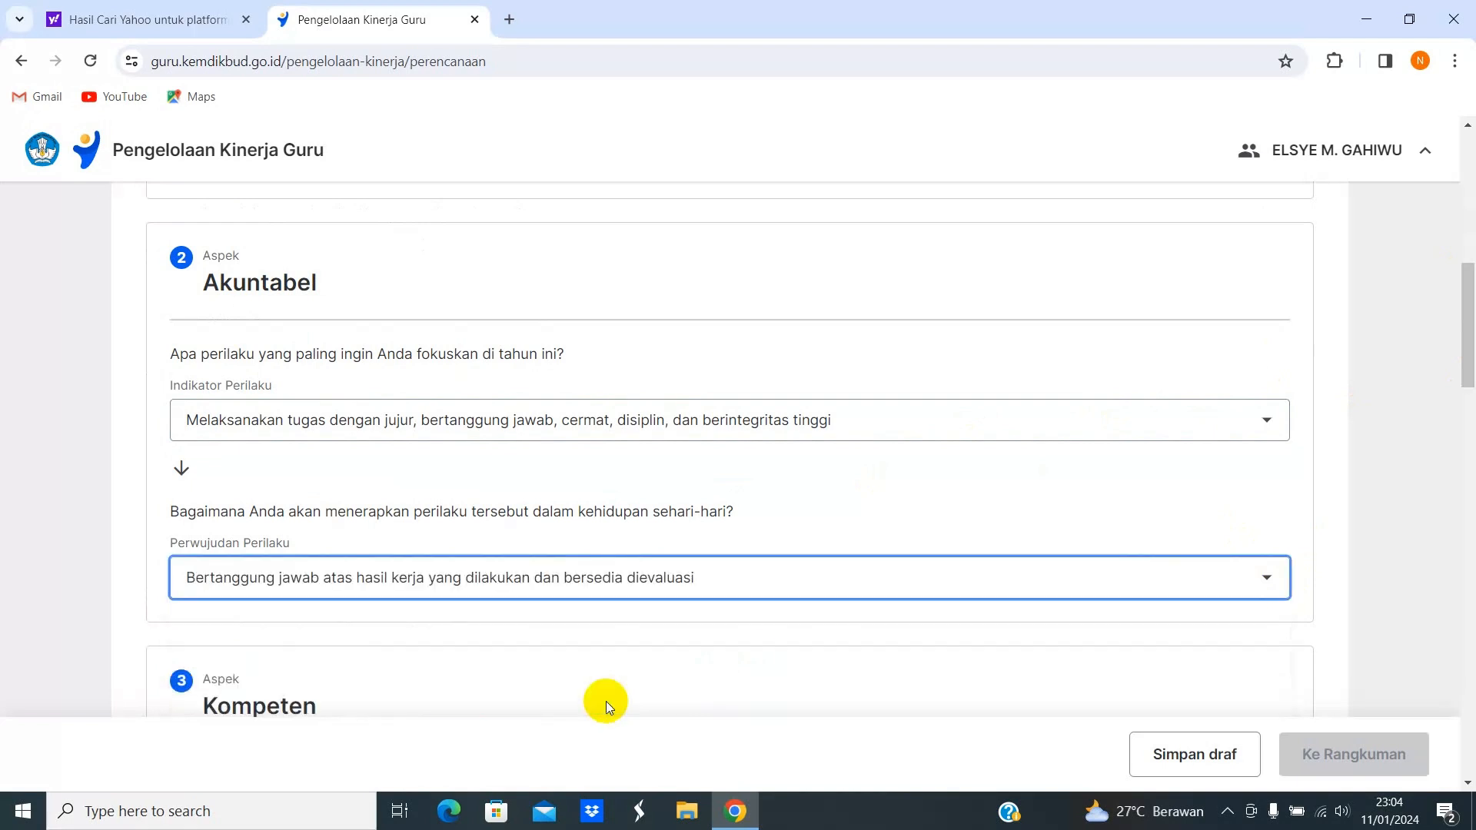
Set Kompeten's Indikator Perilaku to "Membantu peserta didik, rekan sejawat, dan orang lain untuk saling belajar" and Perwujudan Perilaku to "Memfasilitasi proses berbagi pengetahuan antar rekan sejawat".
left_click_drag(1467, 369, 1471, 432)
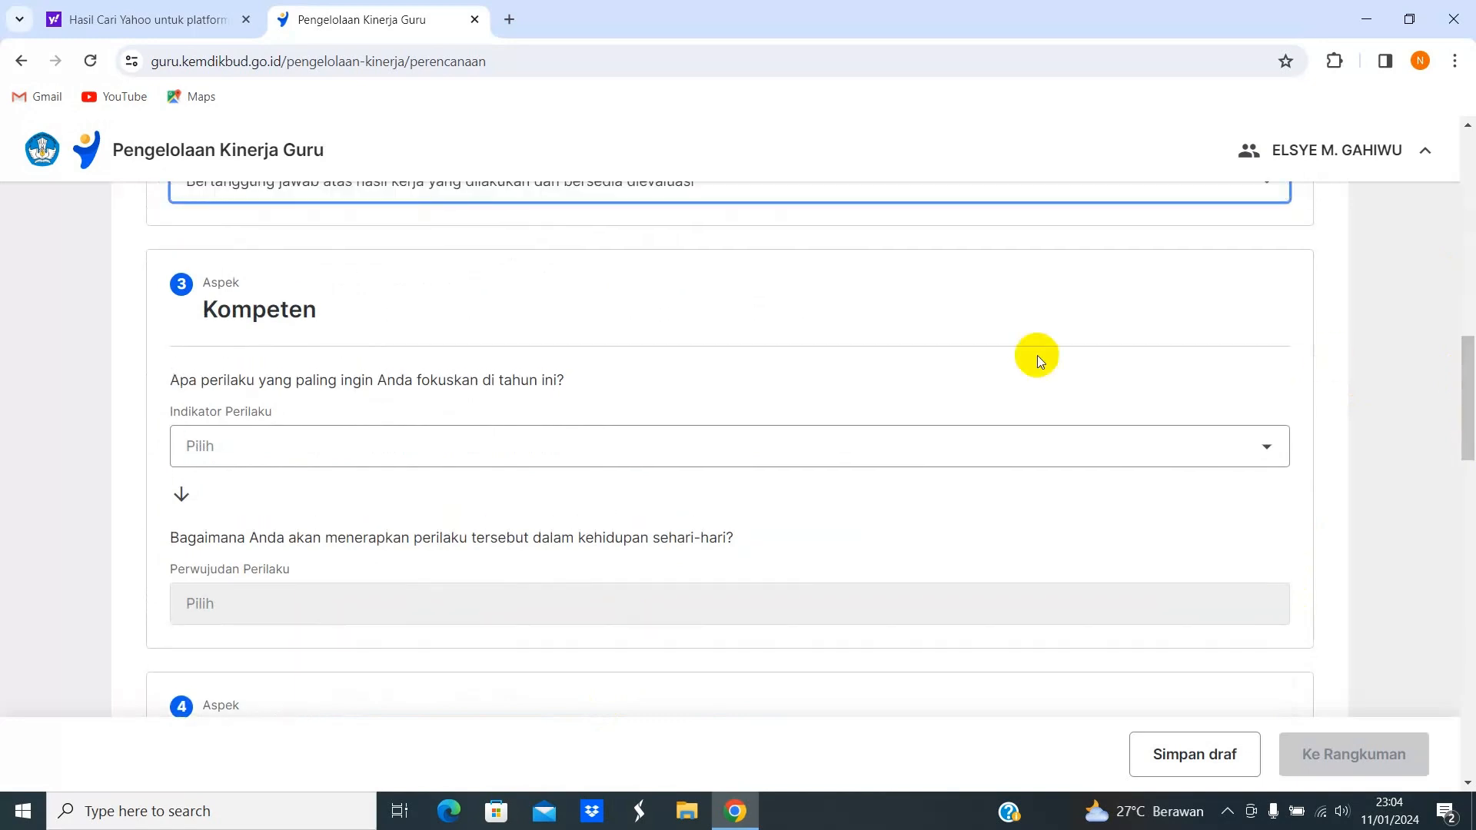
left_click(1279, 450)
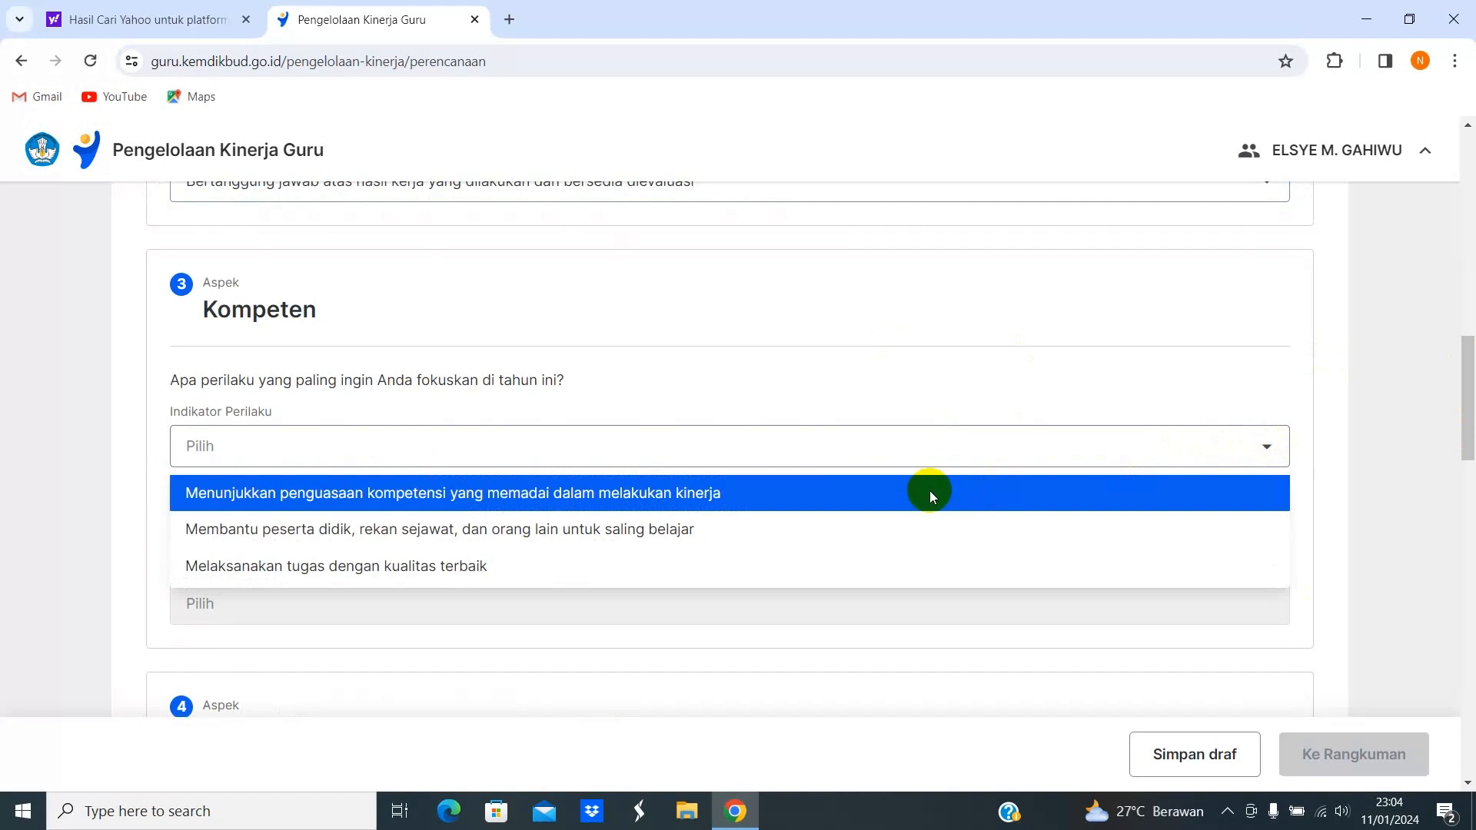
left_click(707, 527)
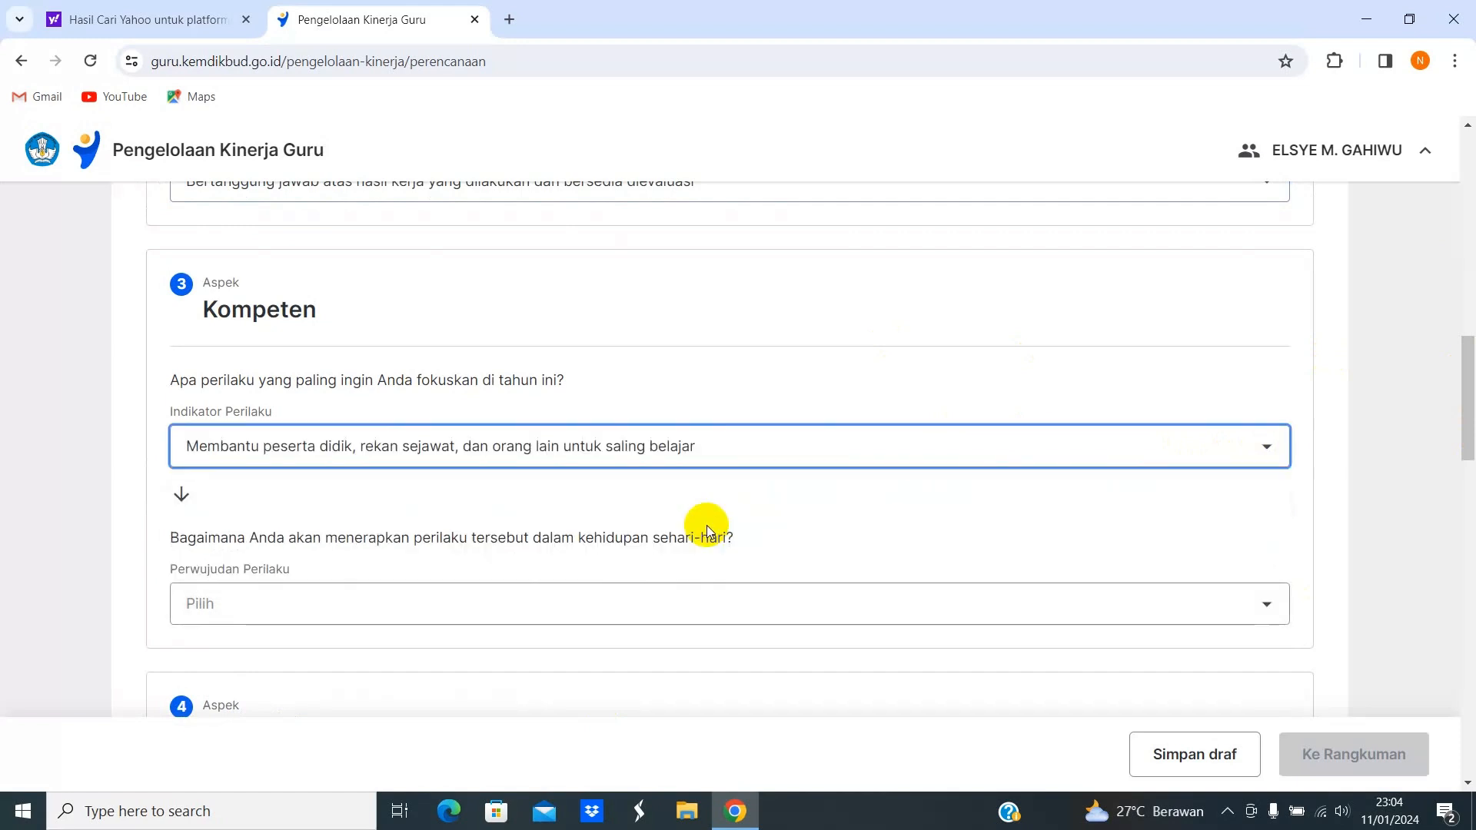
left_click(1266, 607)
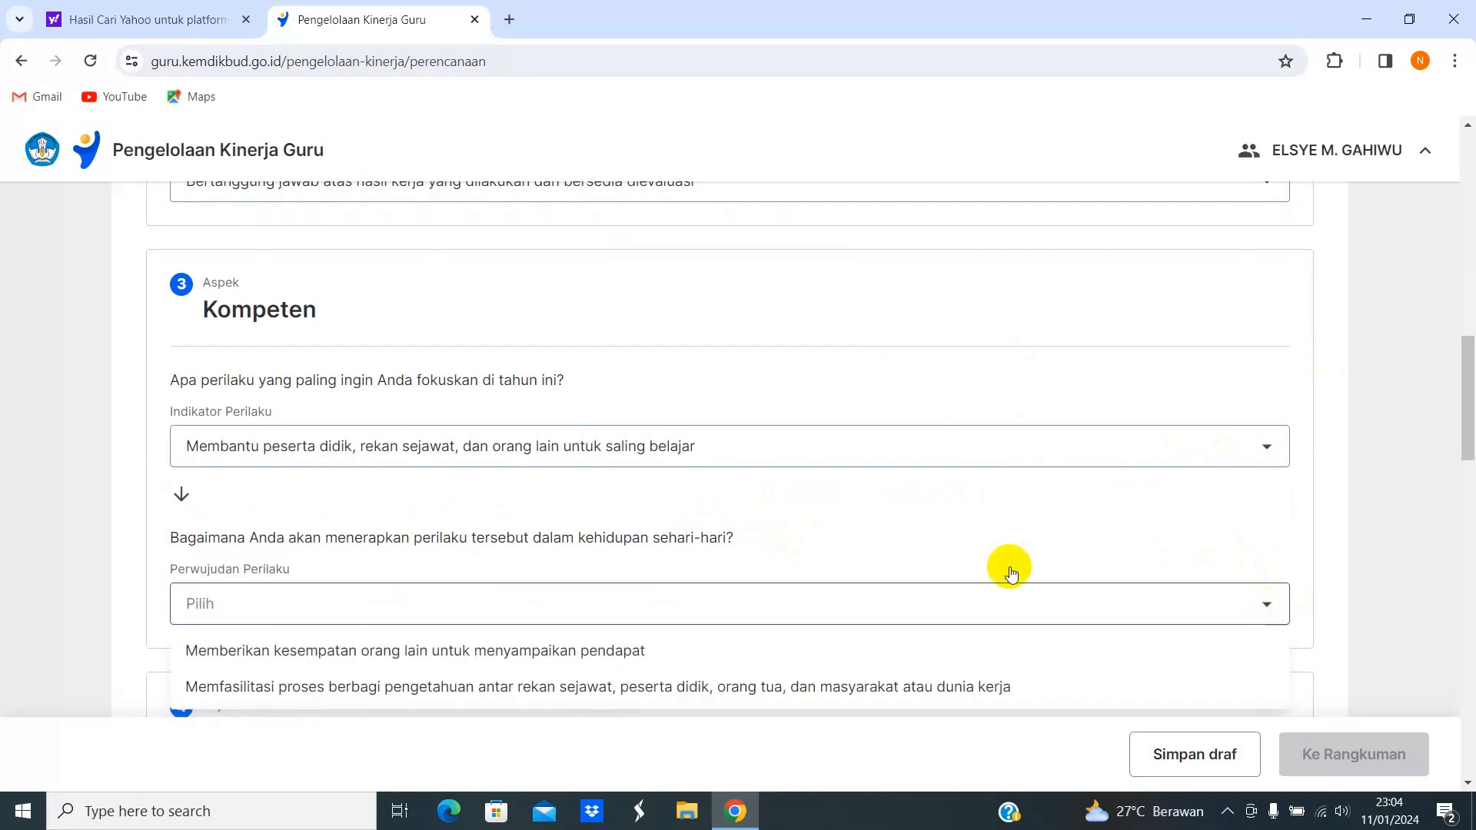
left_click(692, 697)
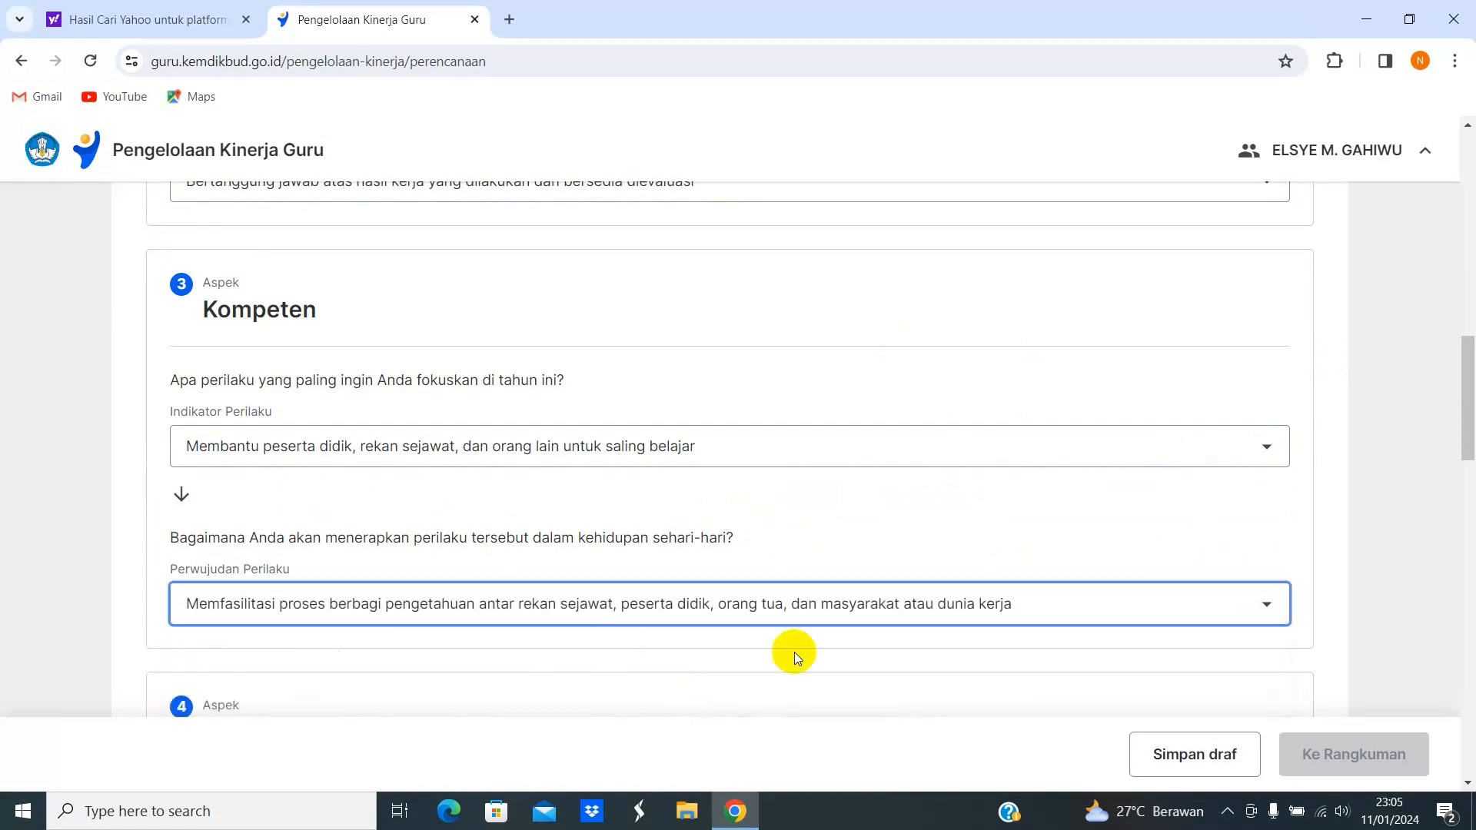
Set Harmonis's Indikator Perilaku to "Menghargai setiap warga satuan pendidikan apapun latar belakangnya" and Perwujudan Perilaku to "Berlaku adil kepada setiap orang tanpa memandang, kedudukan, jabatan".
left_click_drag(1466, 395, 1468, 475)
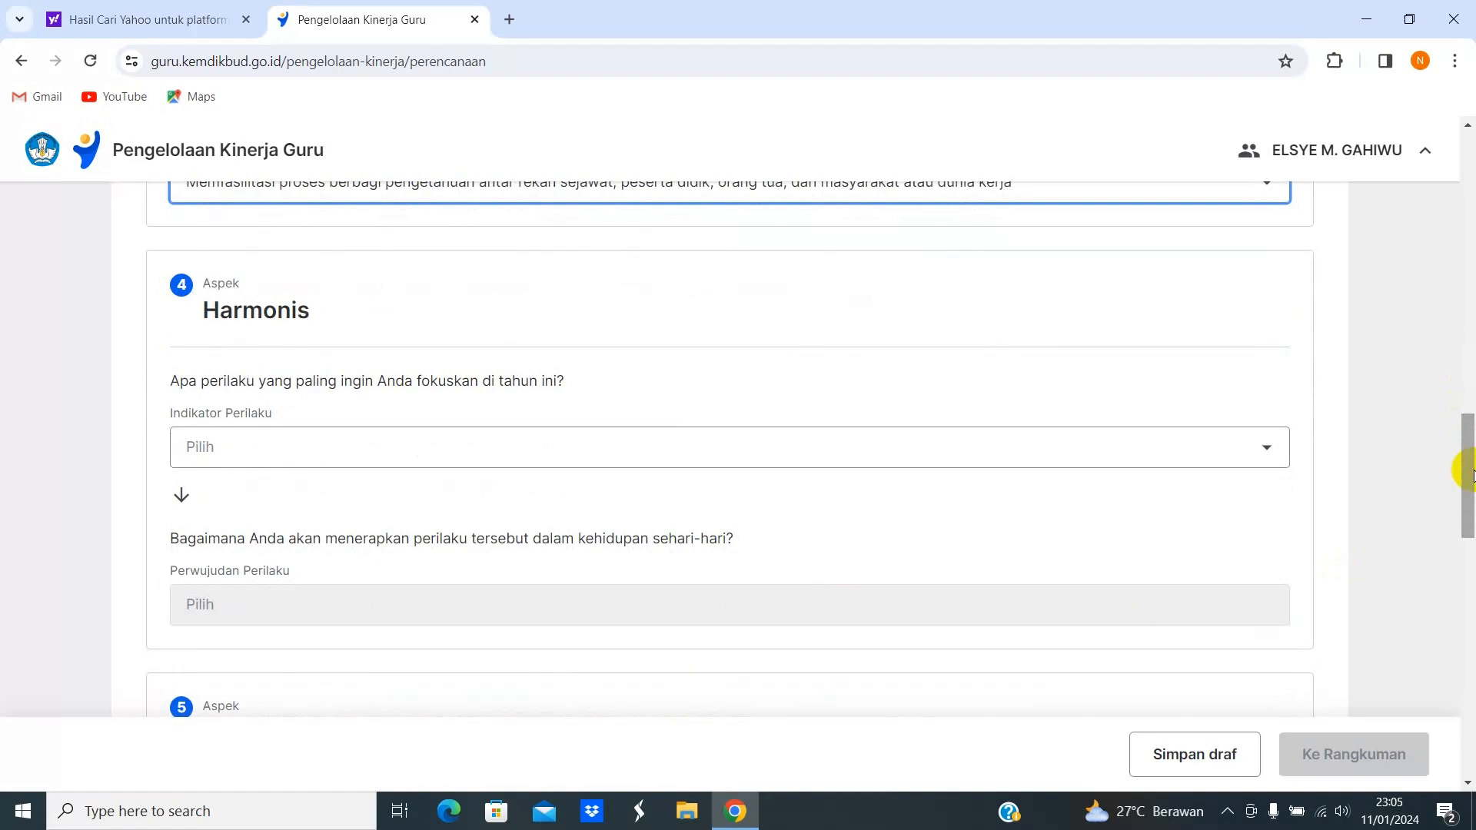
left_click(1262, 454)
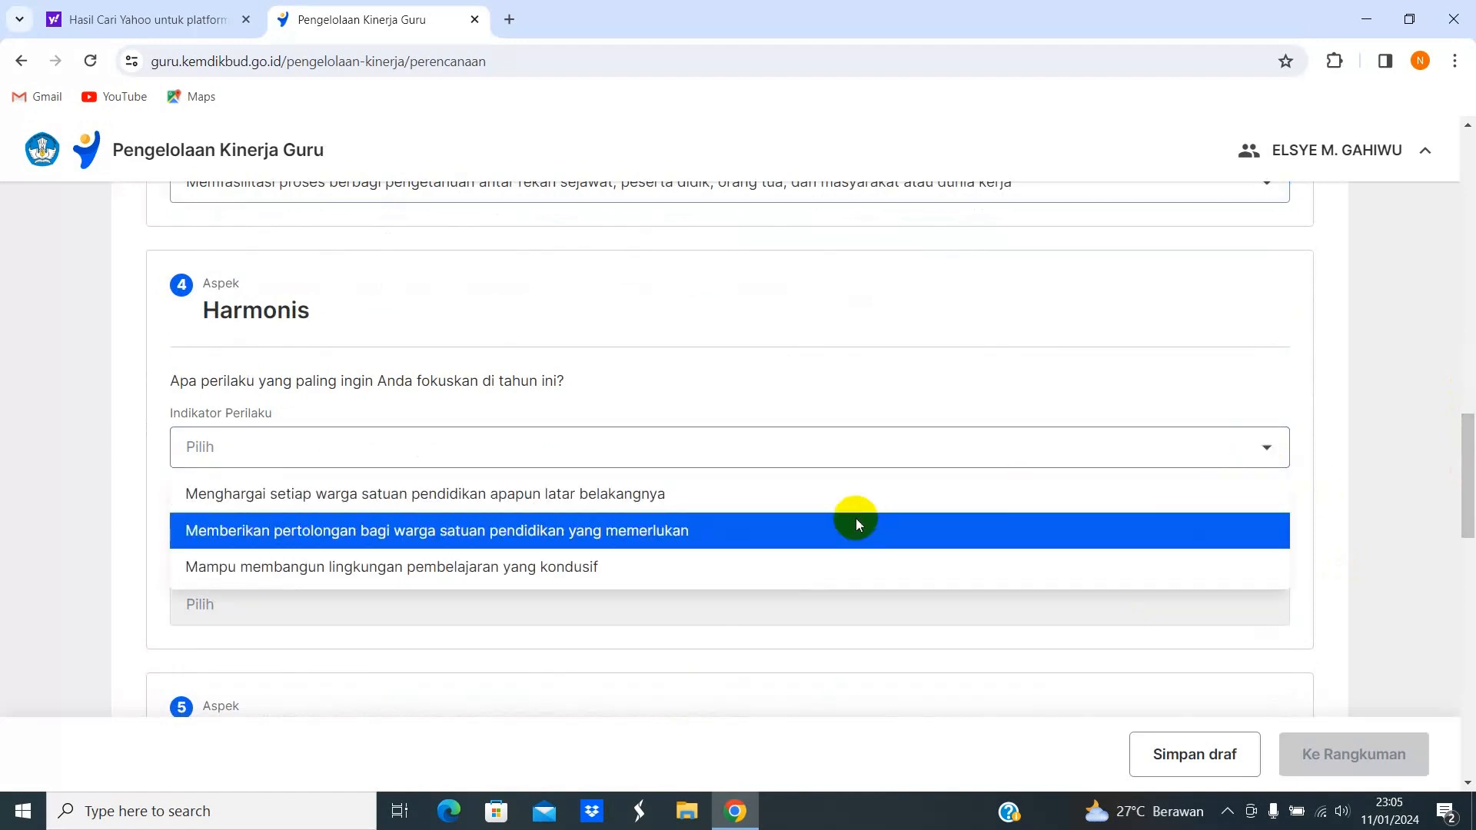
left_click(655, 501)
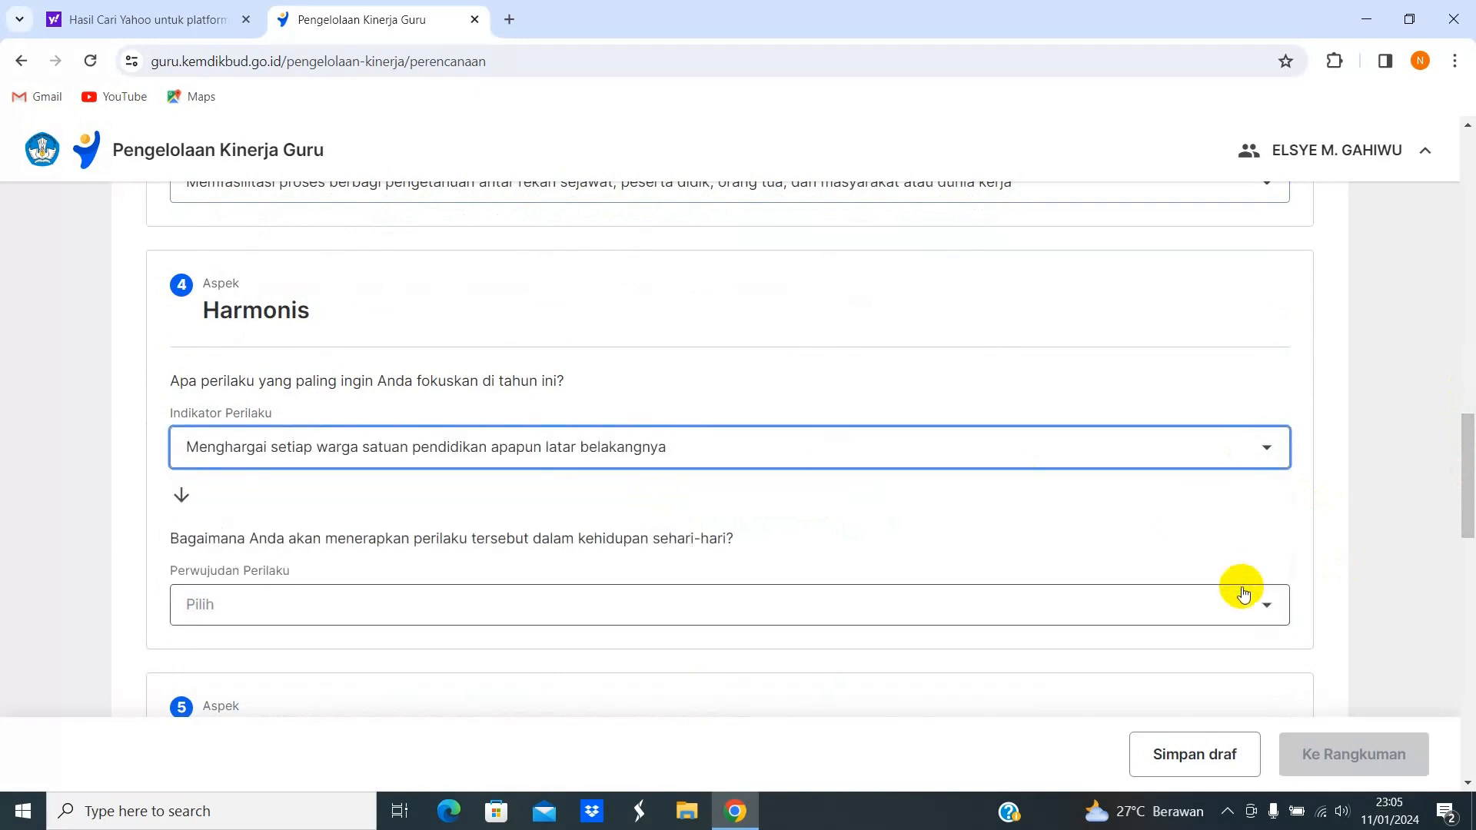
left_click(1268, 609)
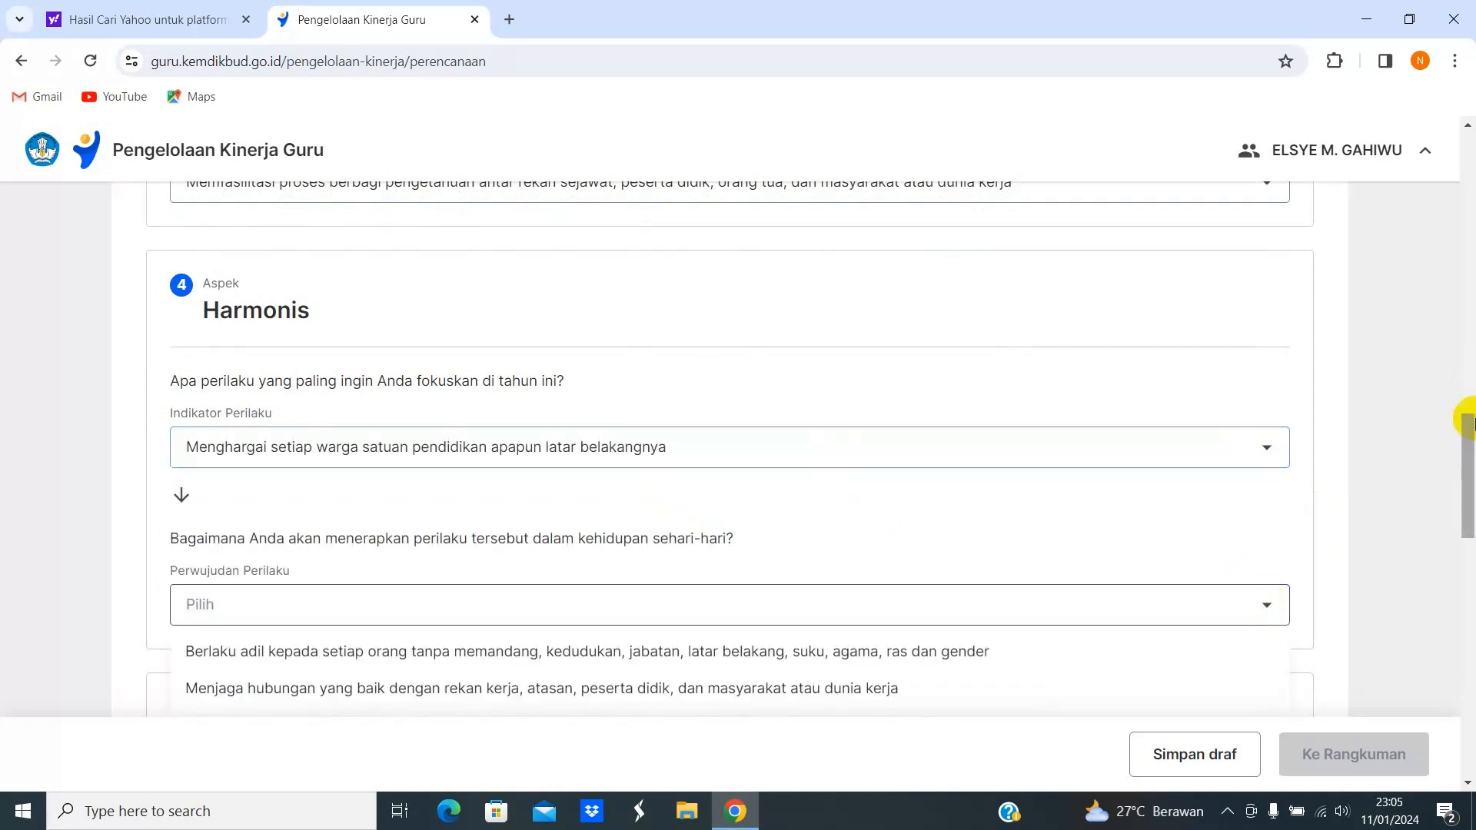
left_click_drag(1462, 438, 1464, 475)
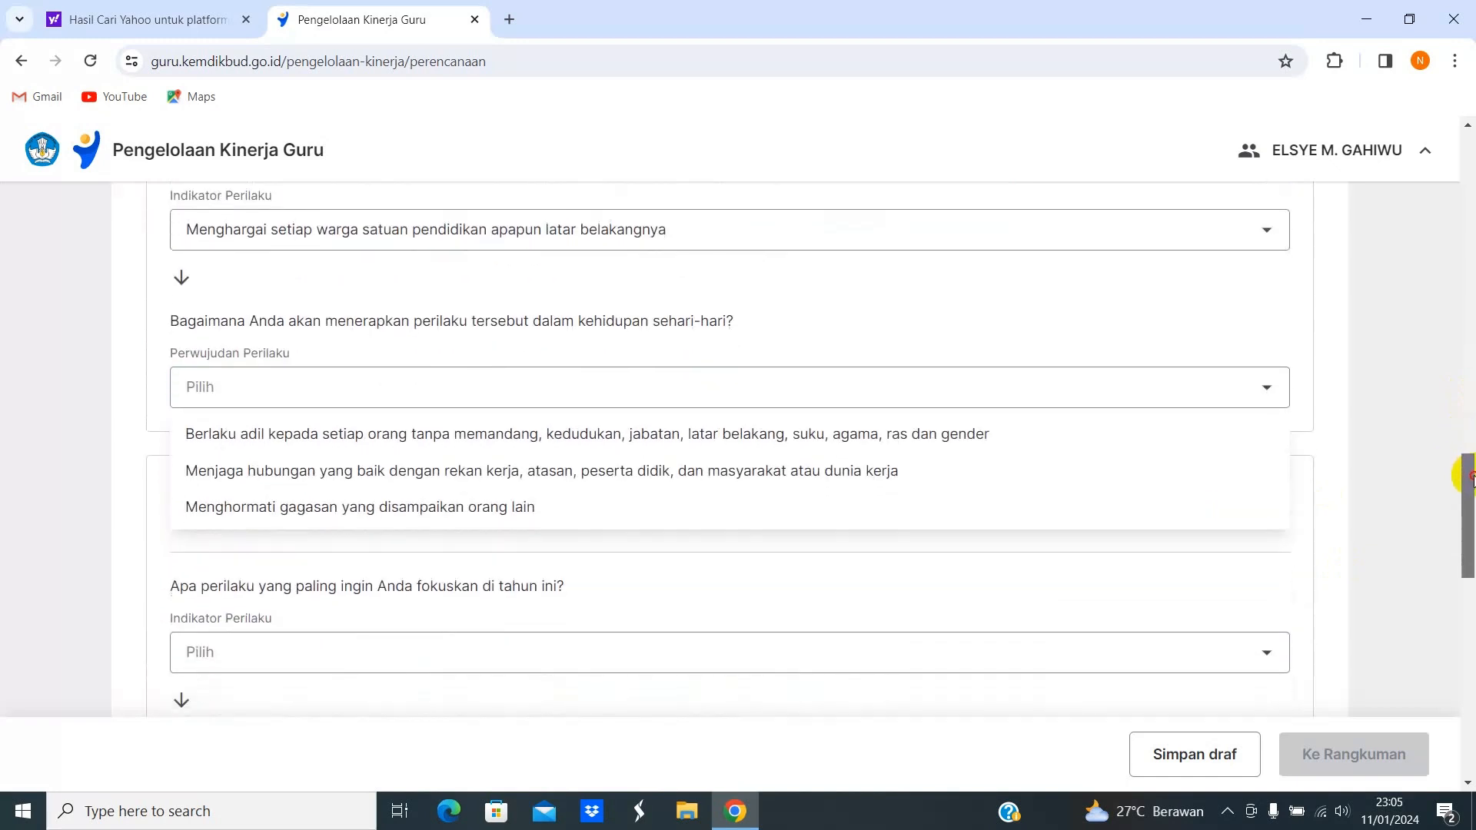
left_click(933, 438)
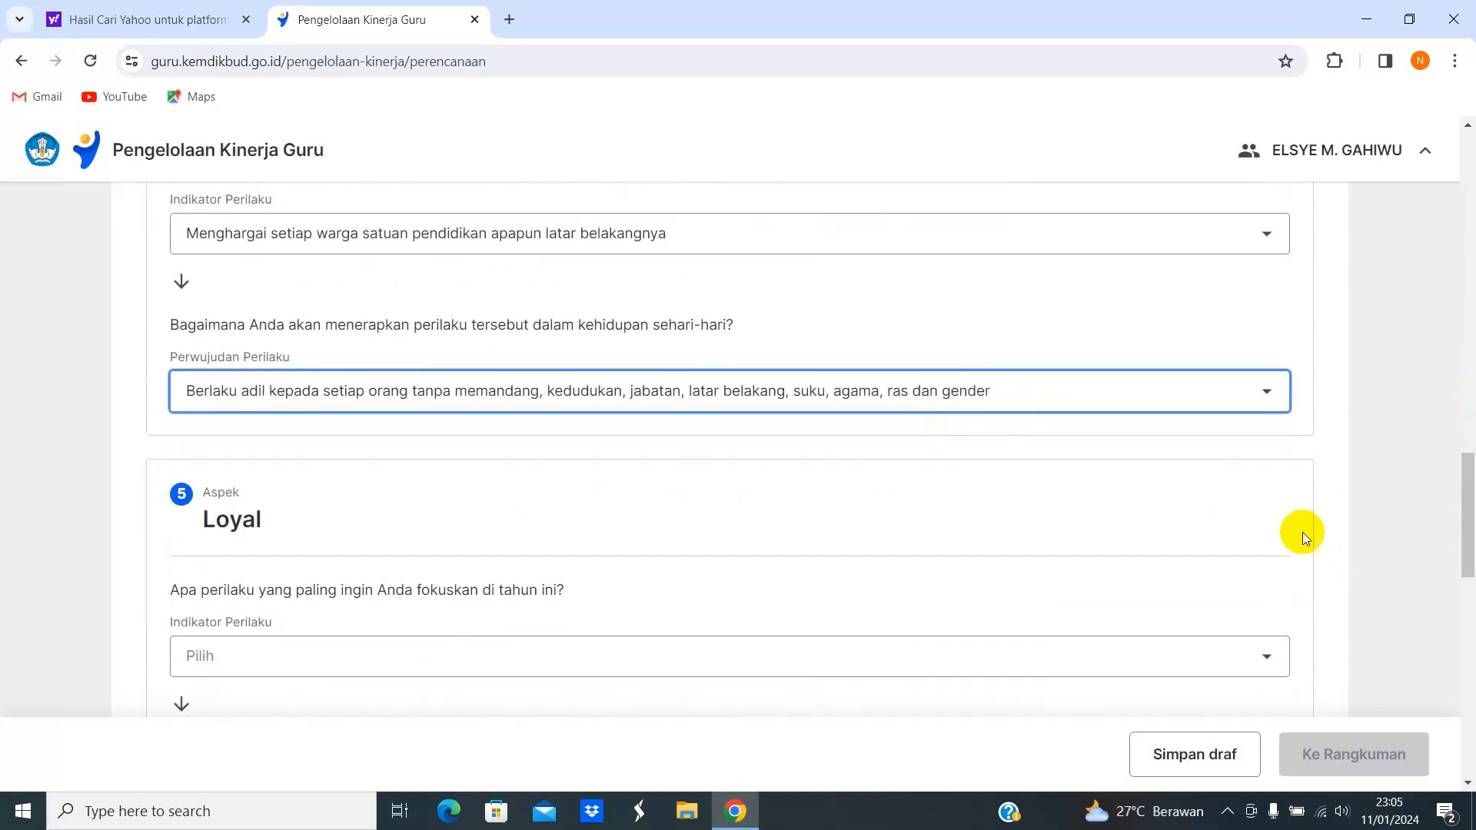
Set Loyal's Indikator Perilaku to "Memegang teguh moral dan mematuhi peraturan perundang-undangan yang berlaku" and Perwujudan Perilaku to "Menghindari tindakan, ucapan, perbuatan yang menjurus pada perpecahan".
left_click_drag(1462, 488, 1470, 528)
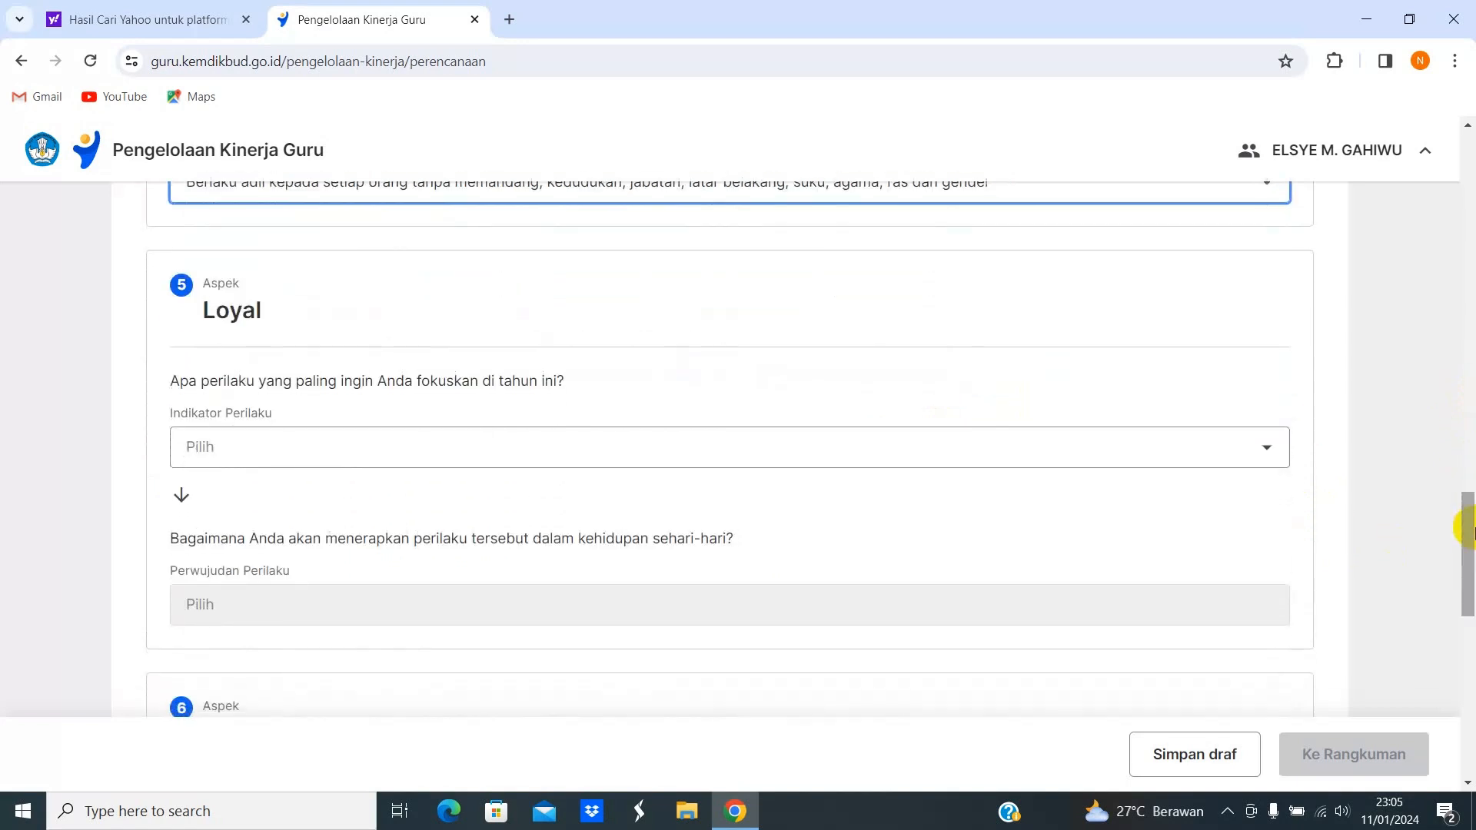
left_click(1266, 452)
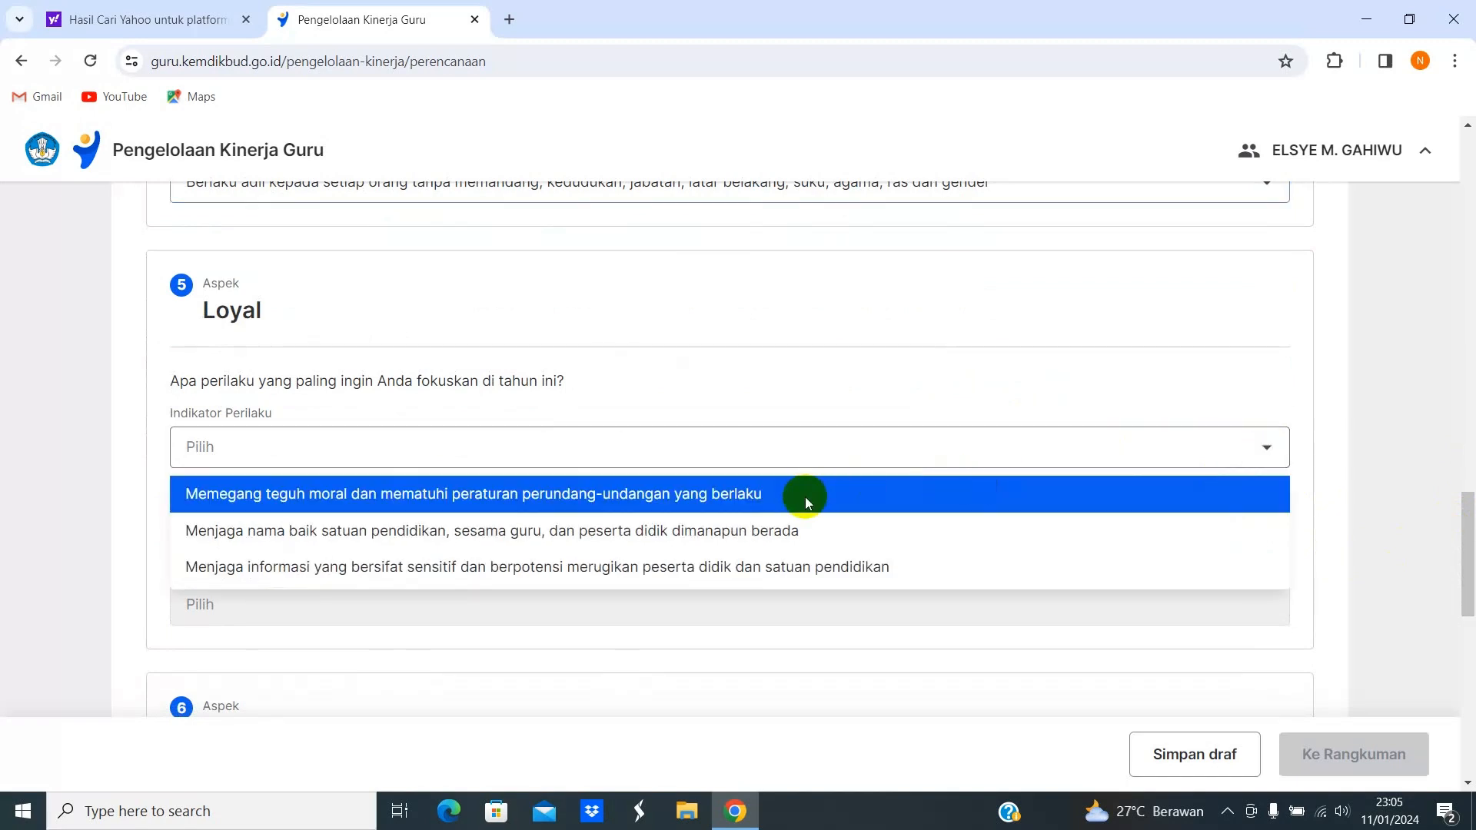
left_click(796, 496)
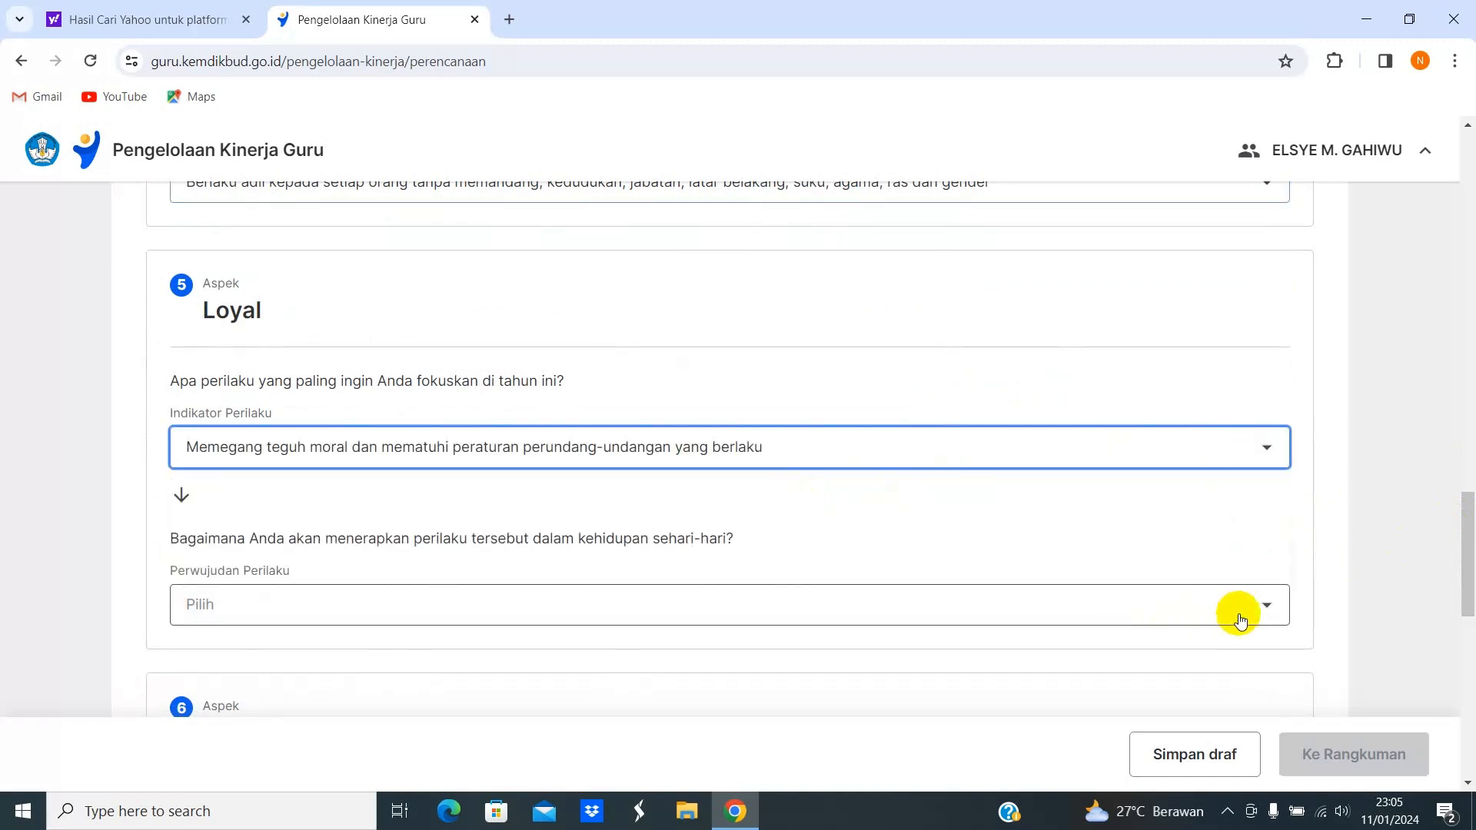
left_click(1265, 605)
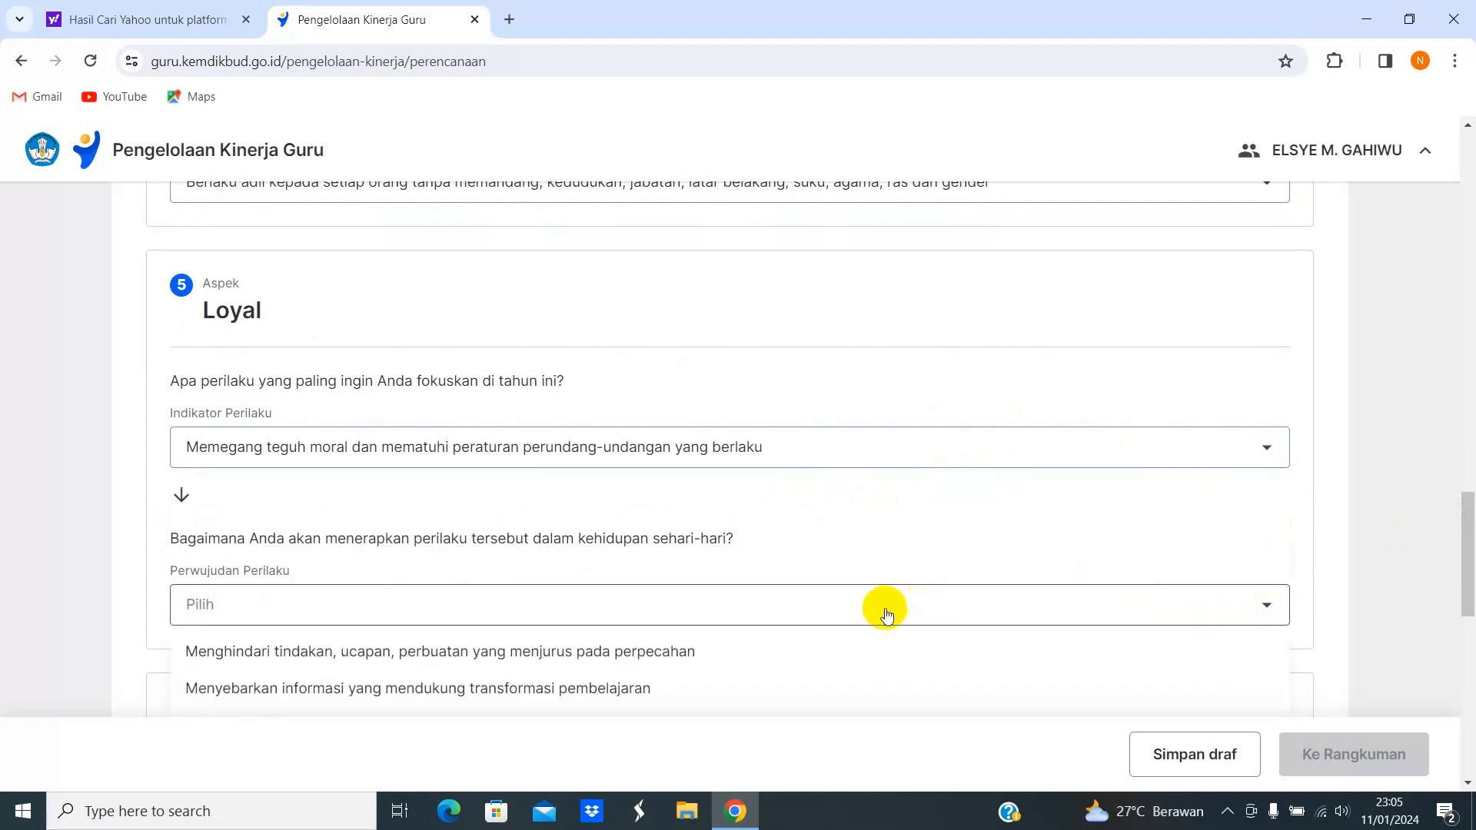
left_click(743, 651)
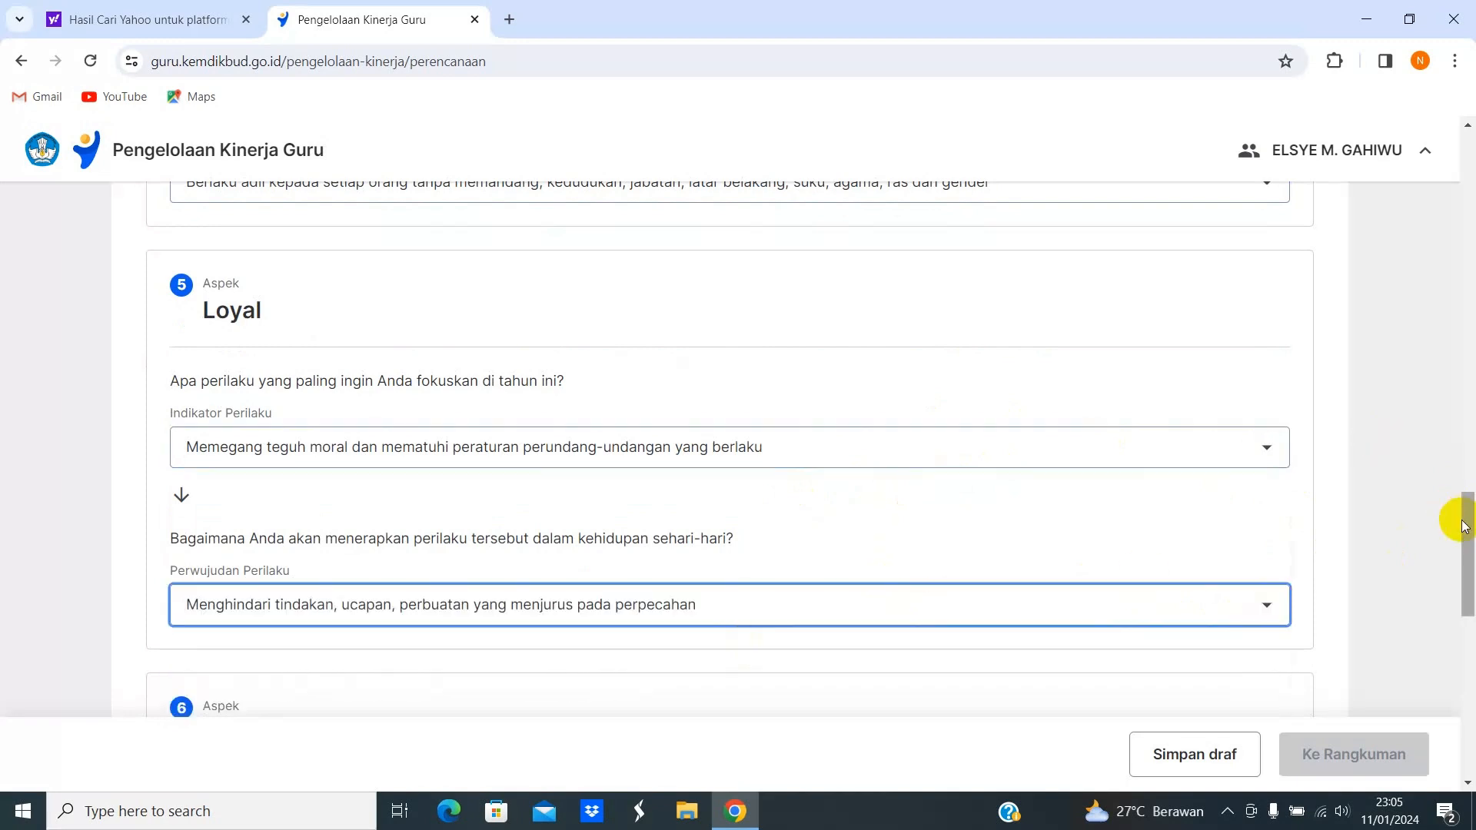
Set Adaptif's Indikator Perilaku to "Menyesuaikan diri secara cepat dalam menghadapi dinamika pembelajaran di kelas" and Perwujudan Perilaku to "Menyesuaikan diri di berbagai lingkungan kerja".
left_click_drag(1468, 529, 1469, 600)
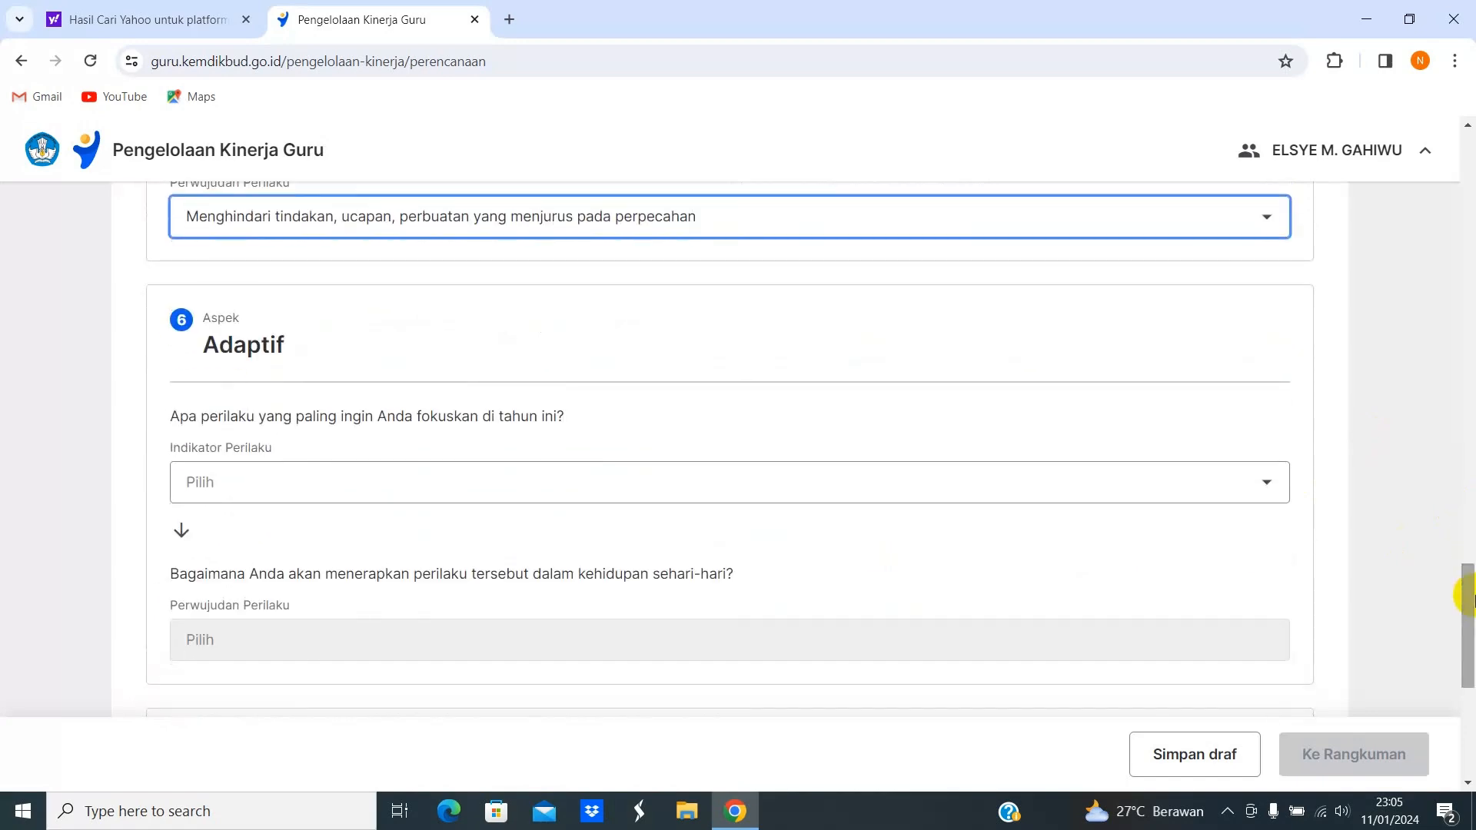
left_click(1264, 498)
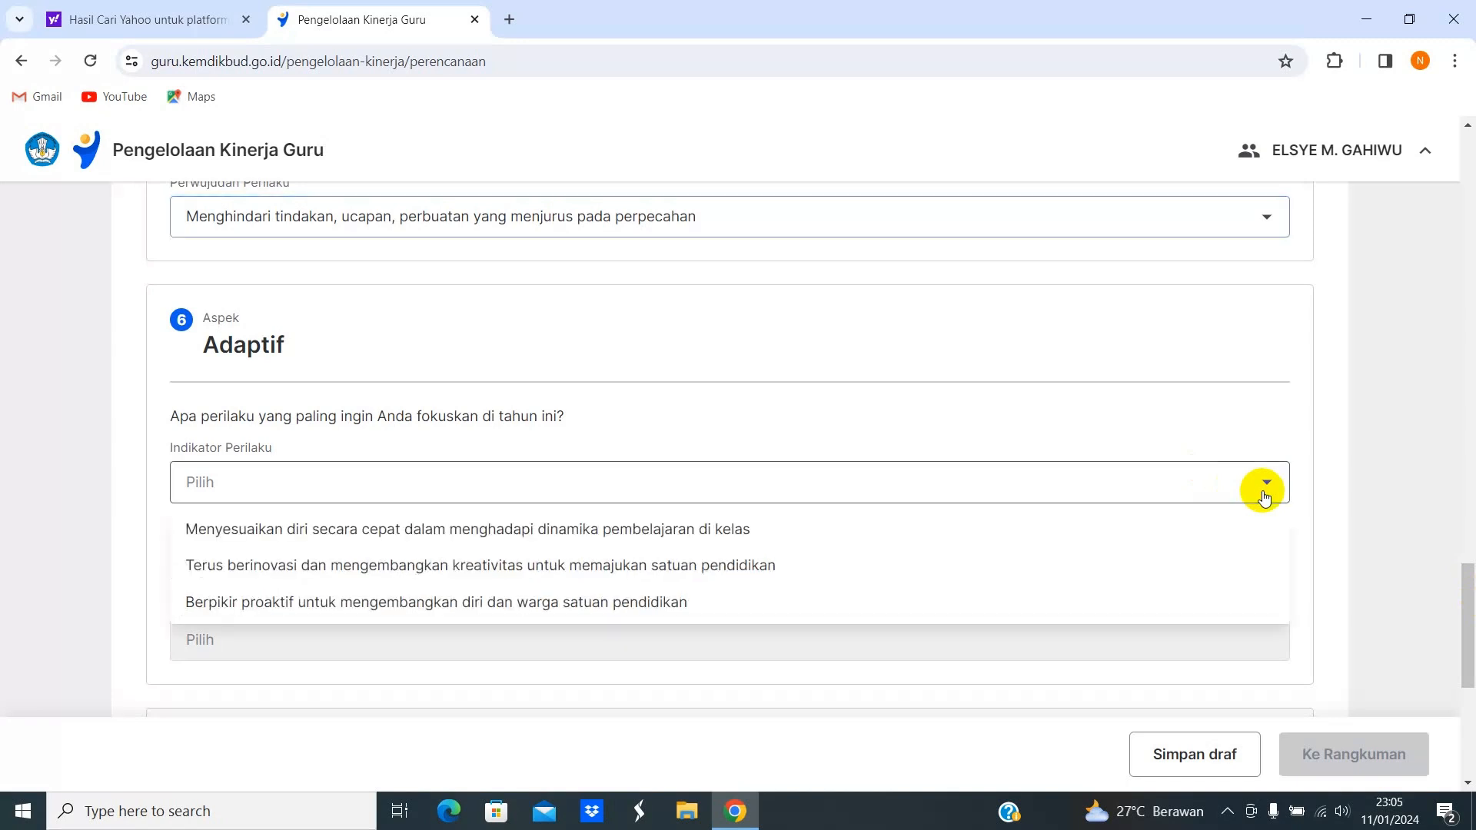
left_click(656, 530)
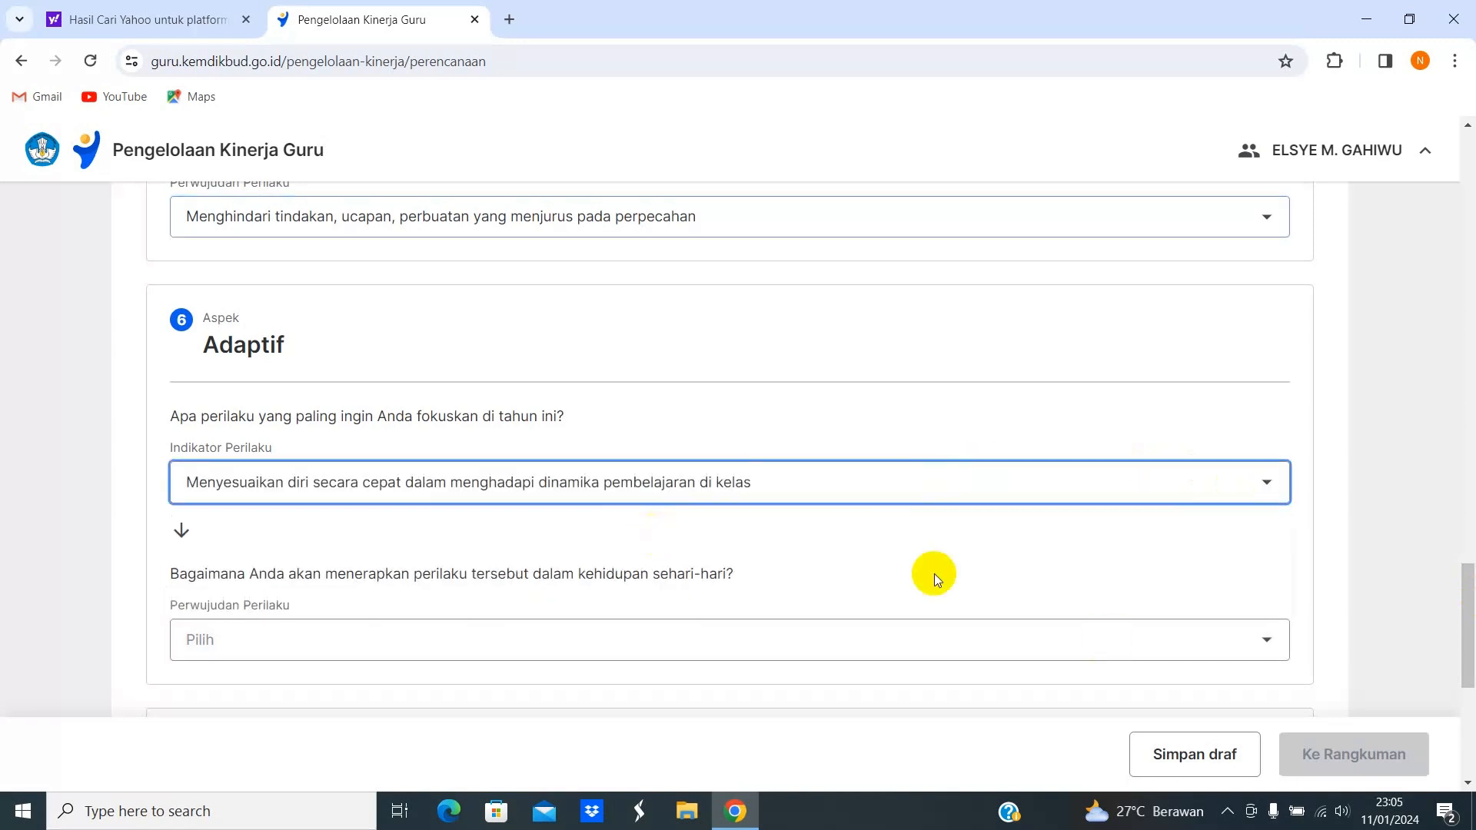
left_click(1266, 645)
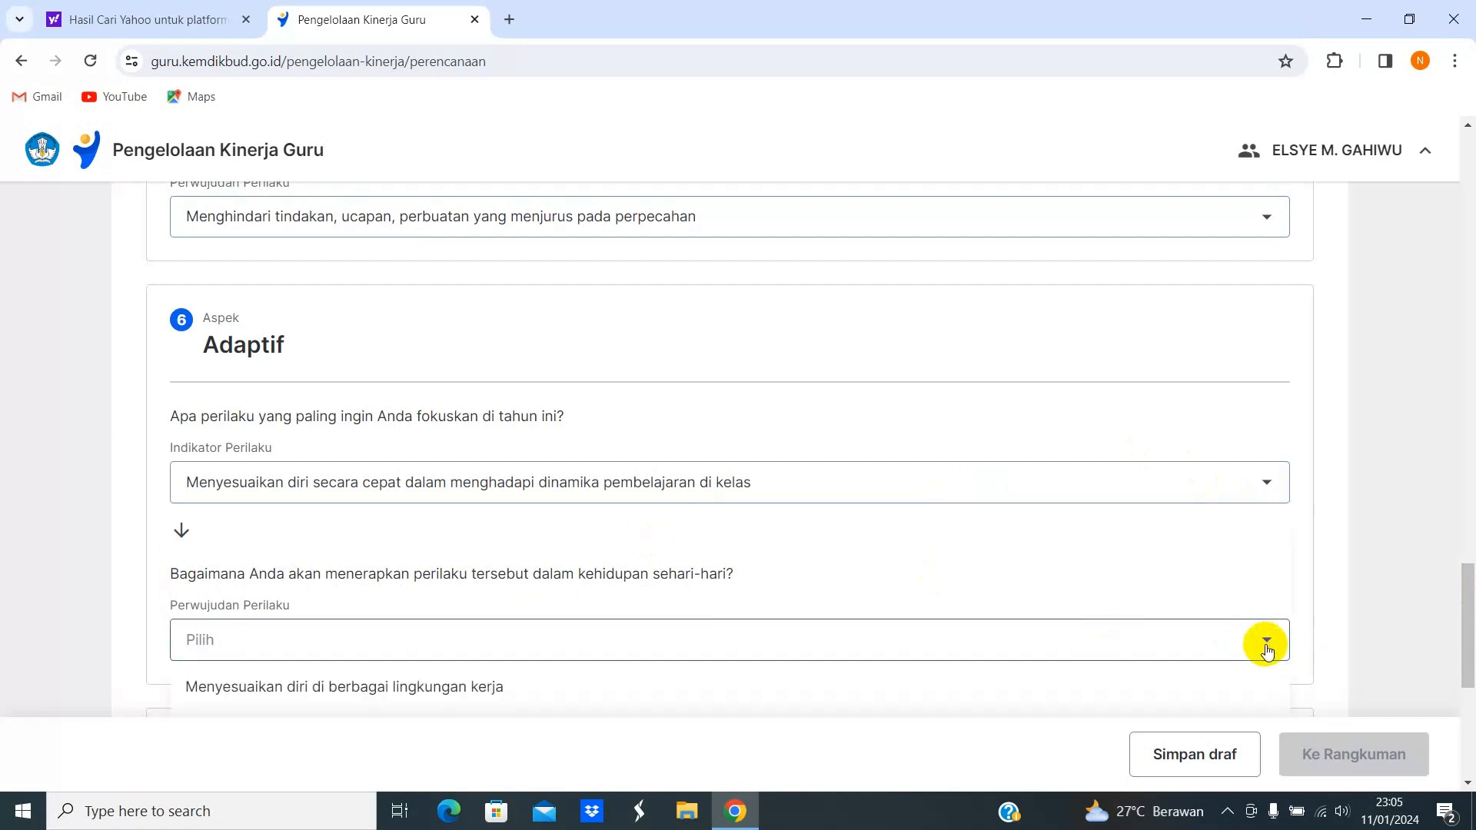
left_click(958, 678)
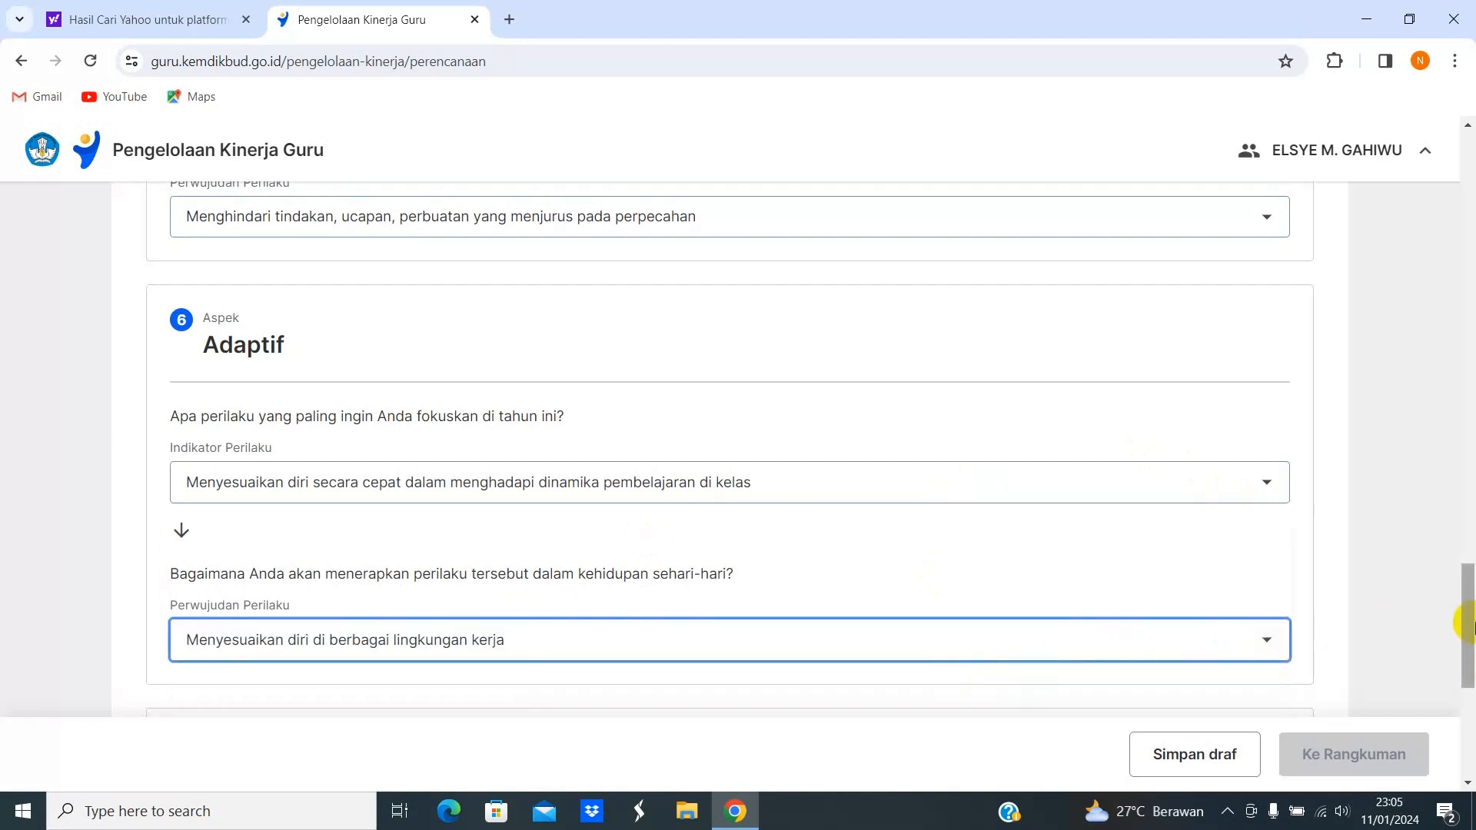
Set Kolaboratif's Indikator Perilaku to "Memberi kesempatan kepada warga satuan pendidikan dan masyarakat" and Perwujudan Perilaku to "Menerima pendapat dan saran dalam menyelesaikan tugas".
left_click_drag(1468, 621, 1367, 586)
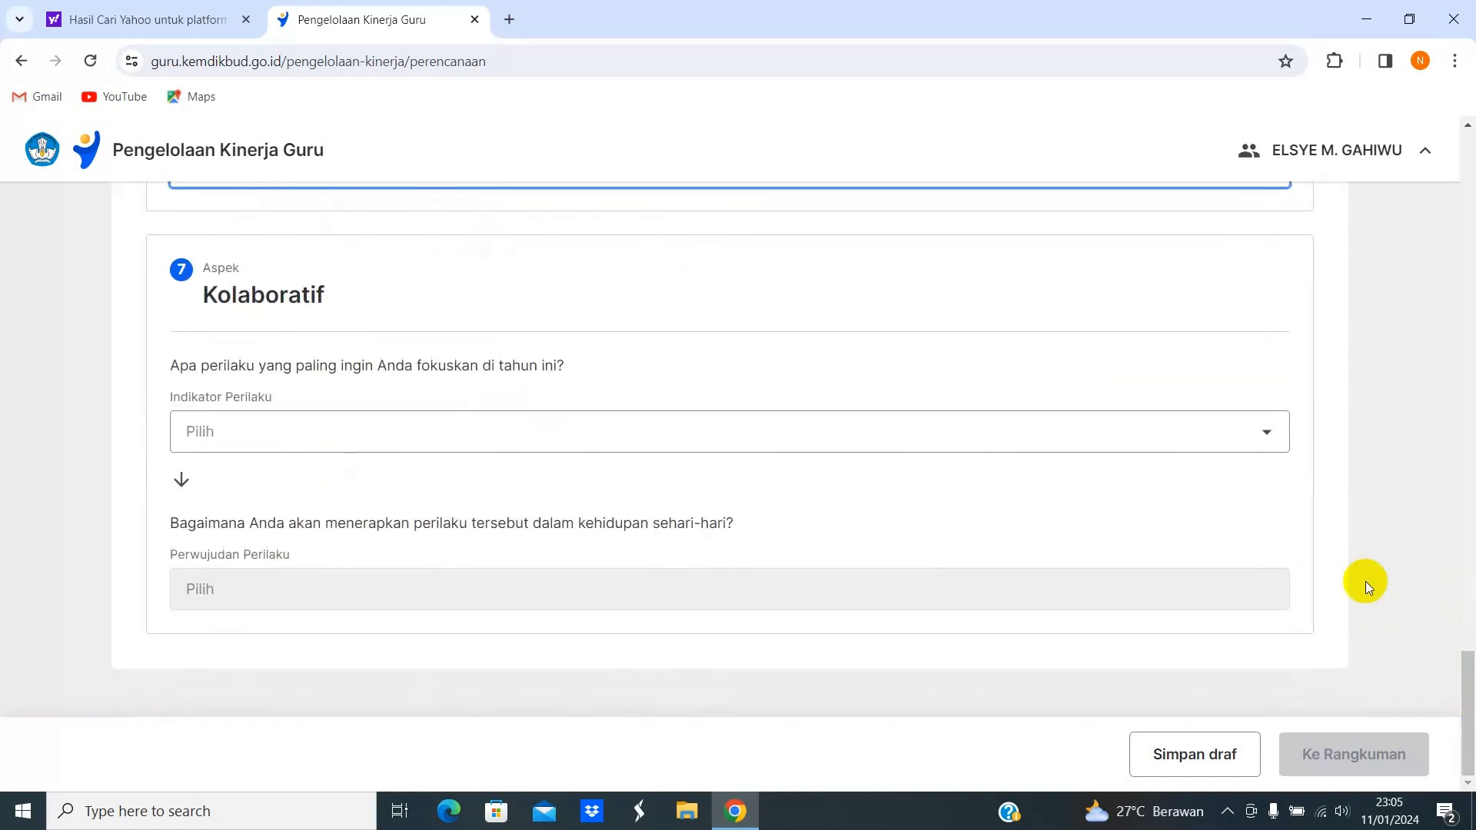
left_click(1284, 453)
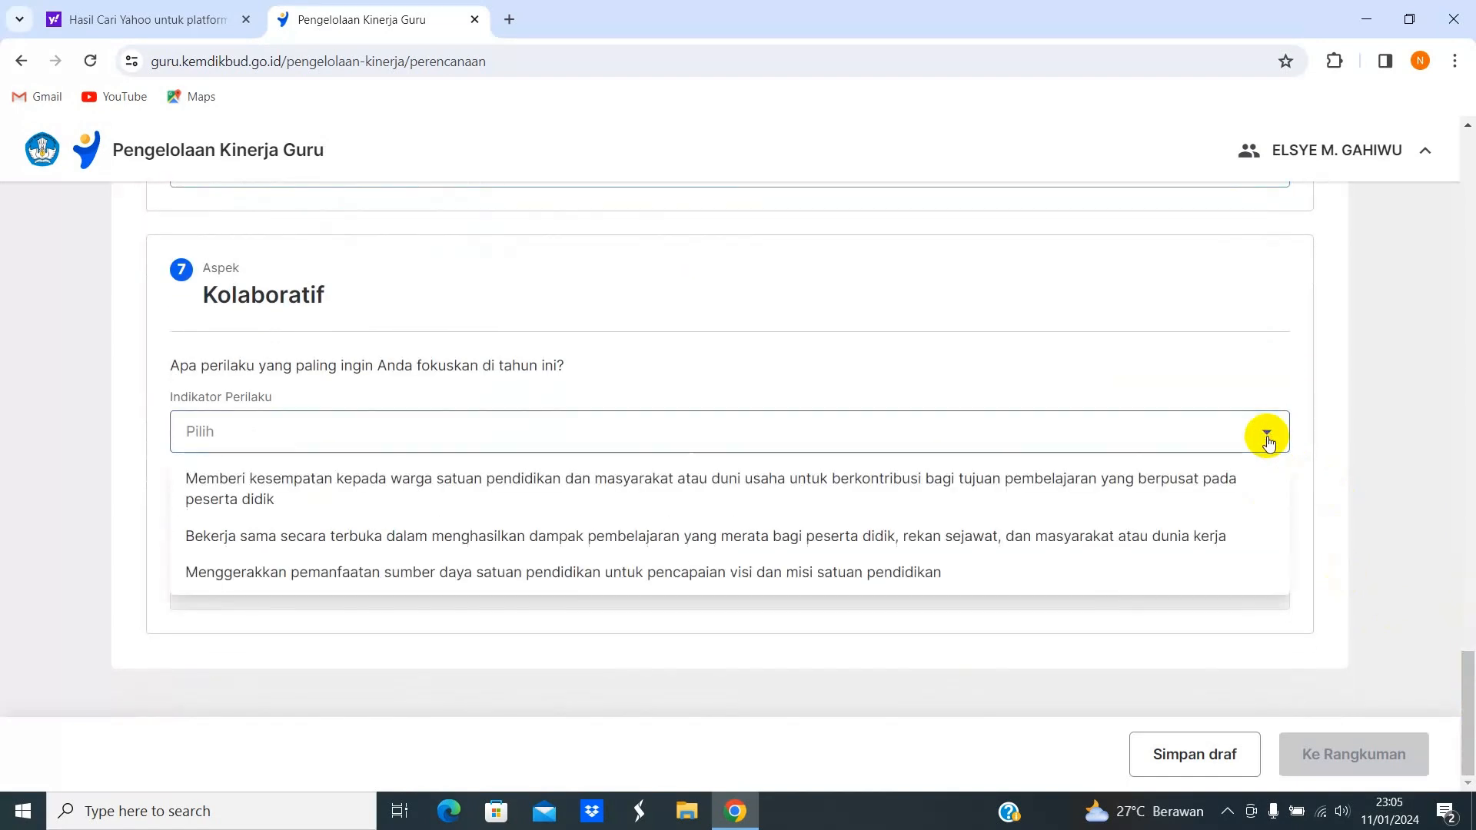
left_click(941, 489)
left_click(1266, 615)
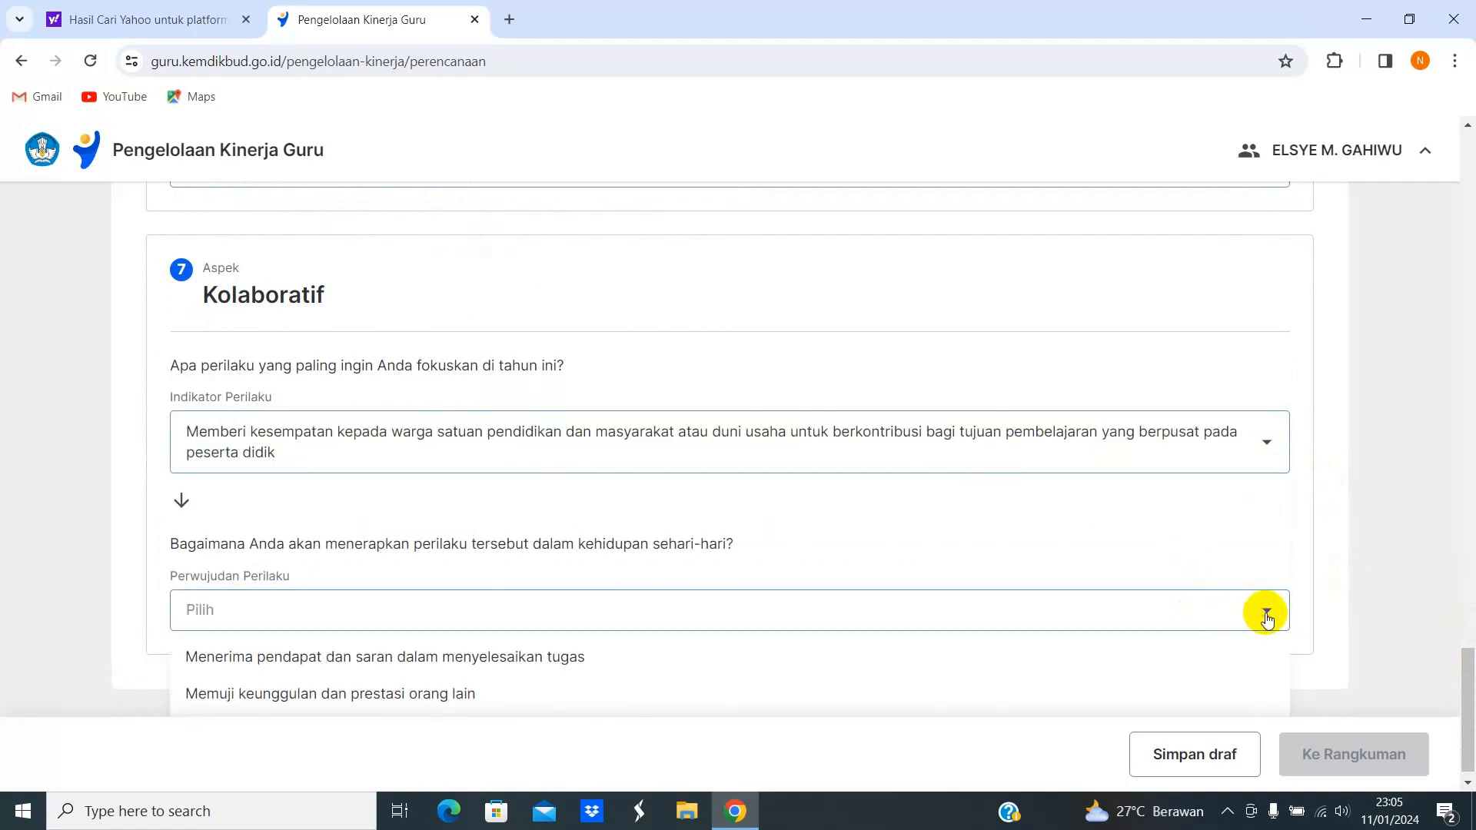
left_click(711, 657)
Proceed to the Rangkuman and review the performance plan from Hasil Kerja Utama through the Perilaku Kerja table.
left_click(1291, 772)
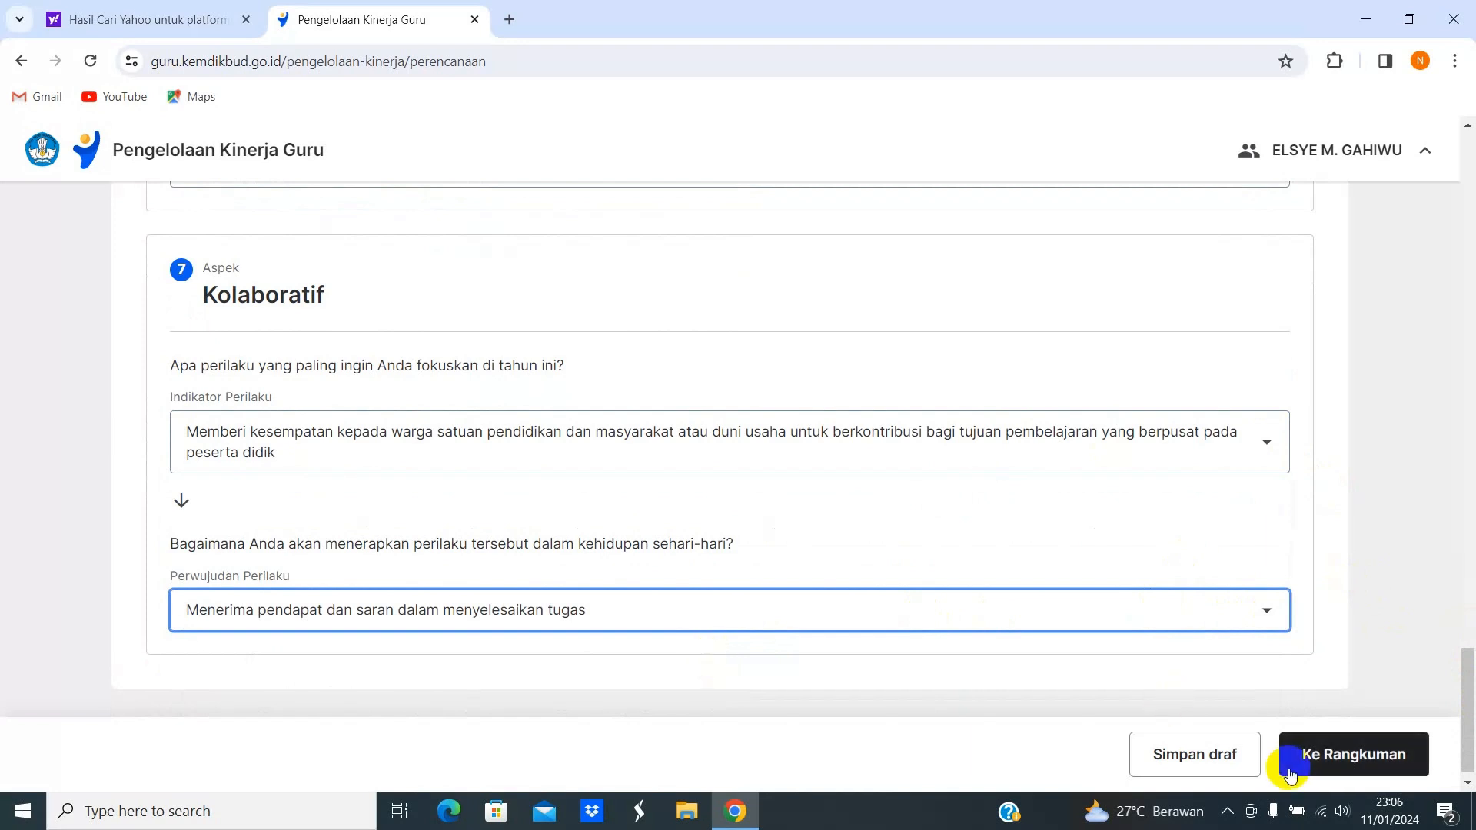
left_click(1295, 772)
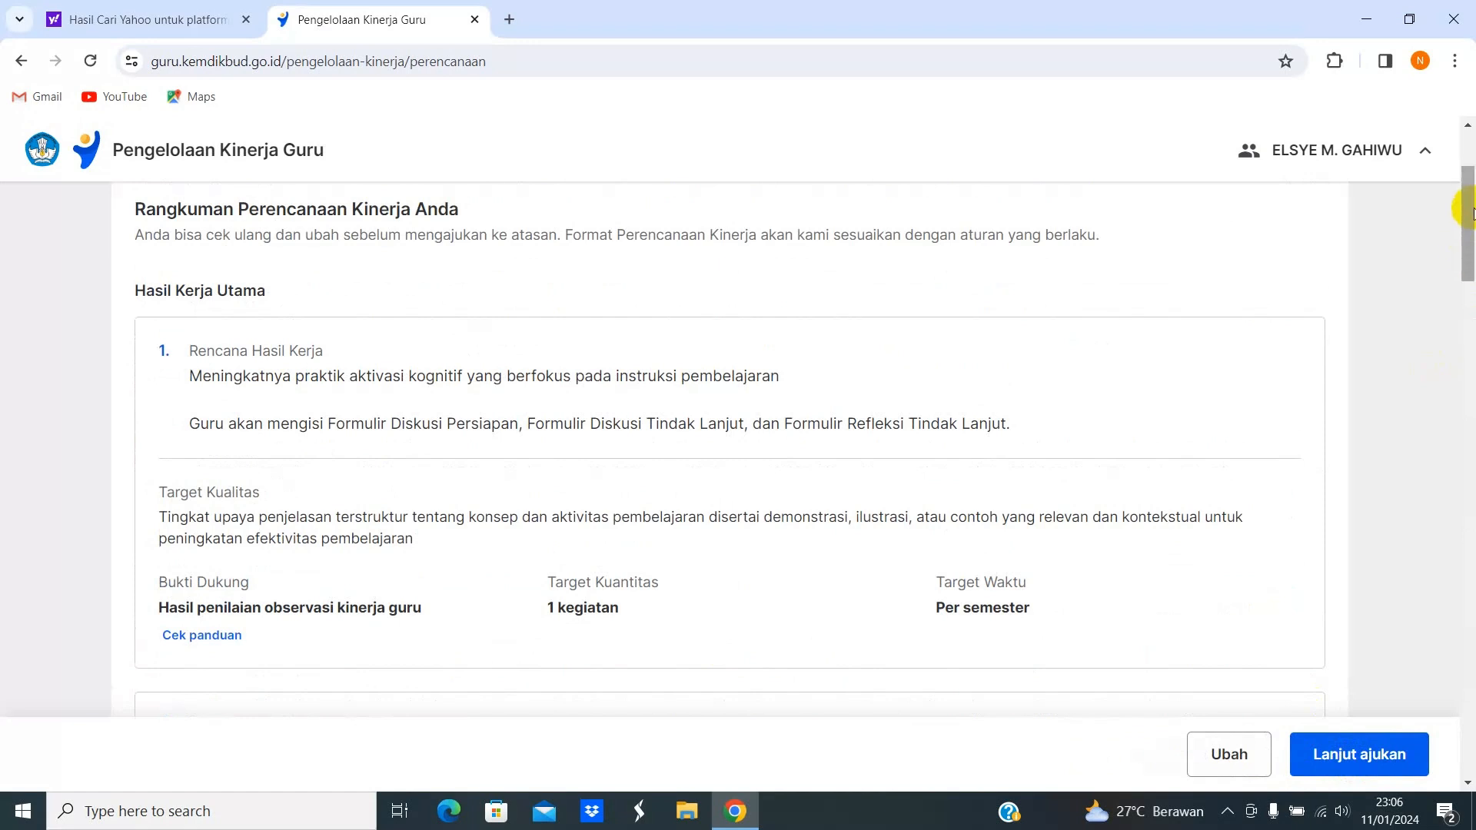
left_click_drag(1471, 213, 1470, 635)
left_click(1227, 757)
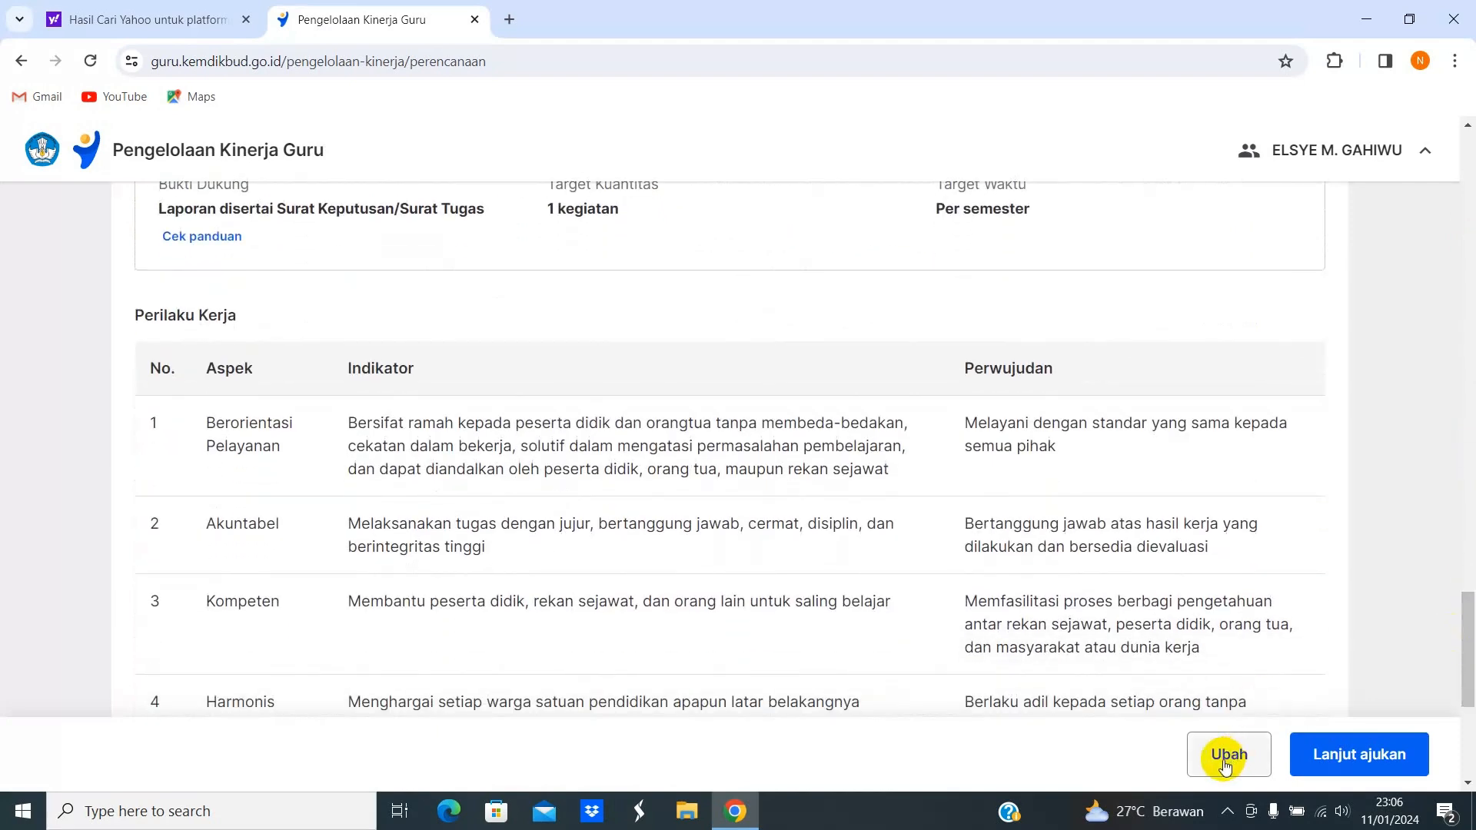
left_click_drag(1470, 624, 1470, 695)
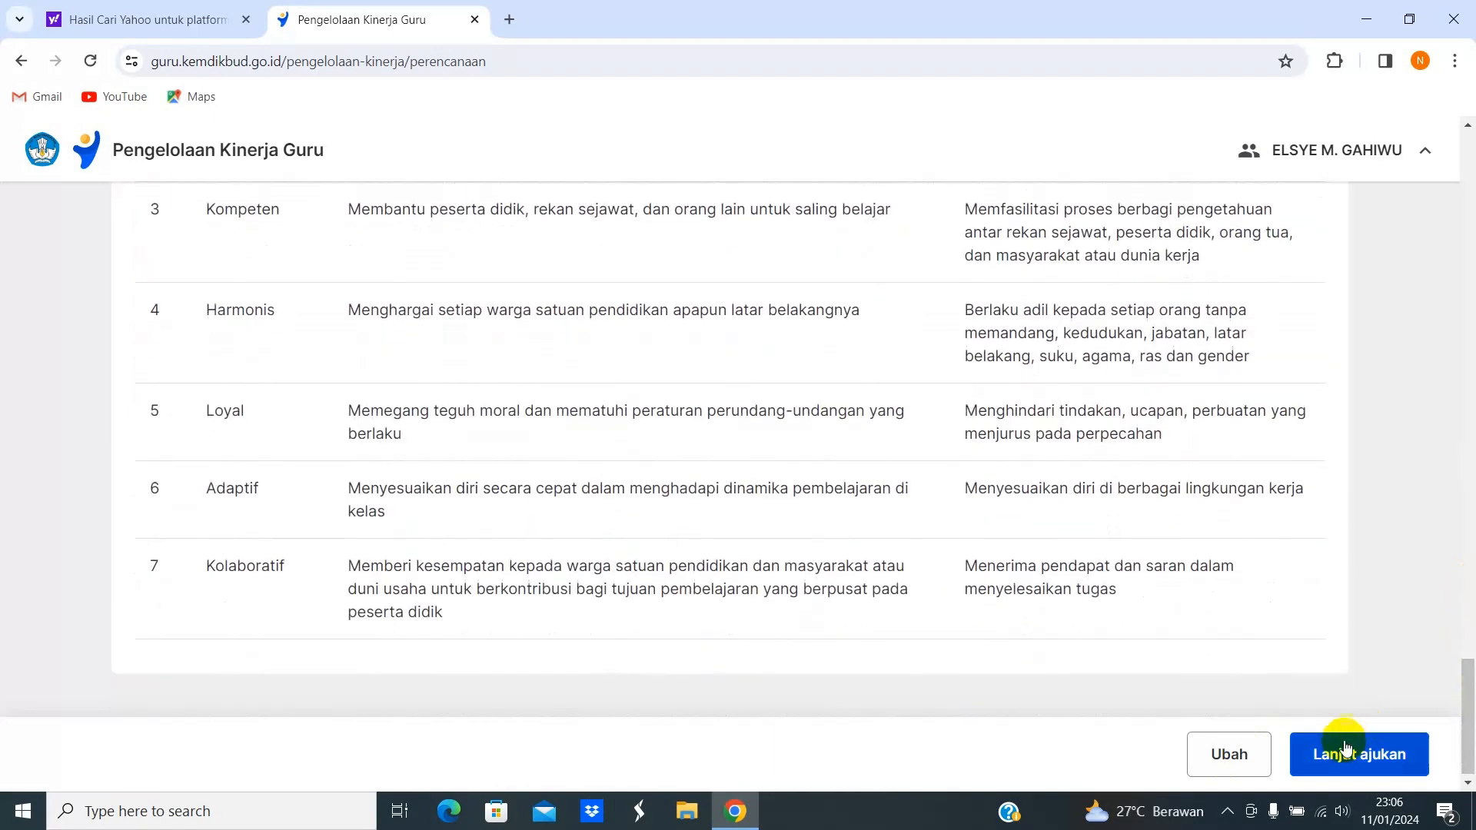
Submit the Perencanaan Kinerja to the supervisor at SMP ALEGAN TOBELO and confirm the submission.
left_click(1332, 754)
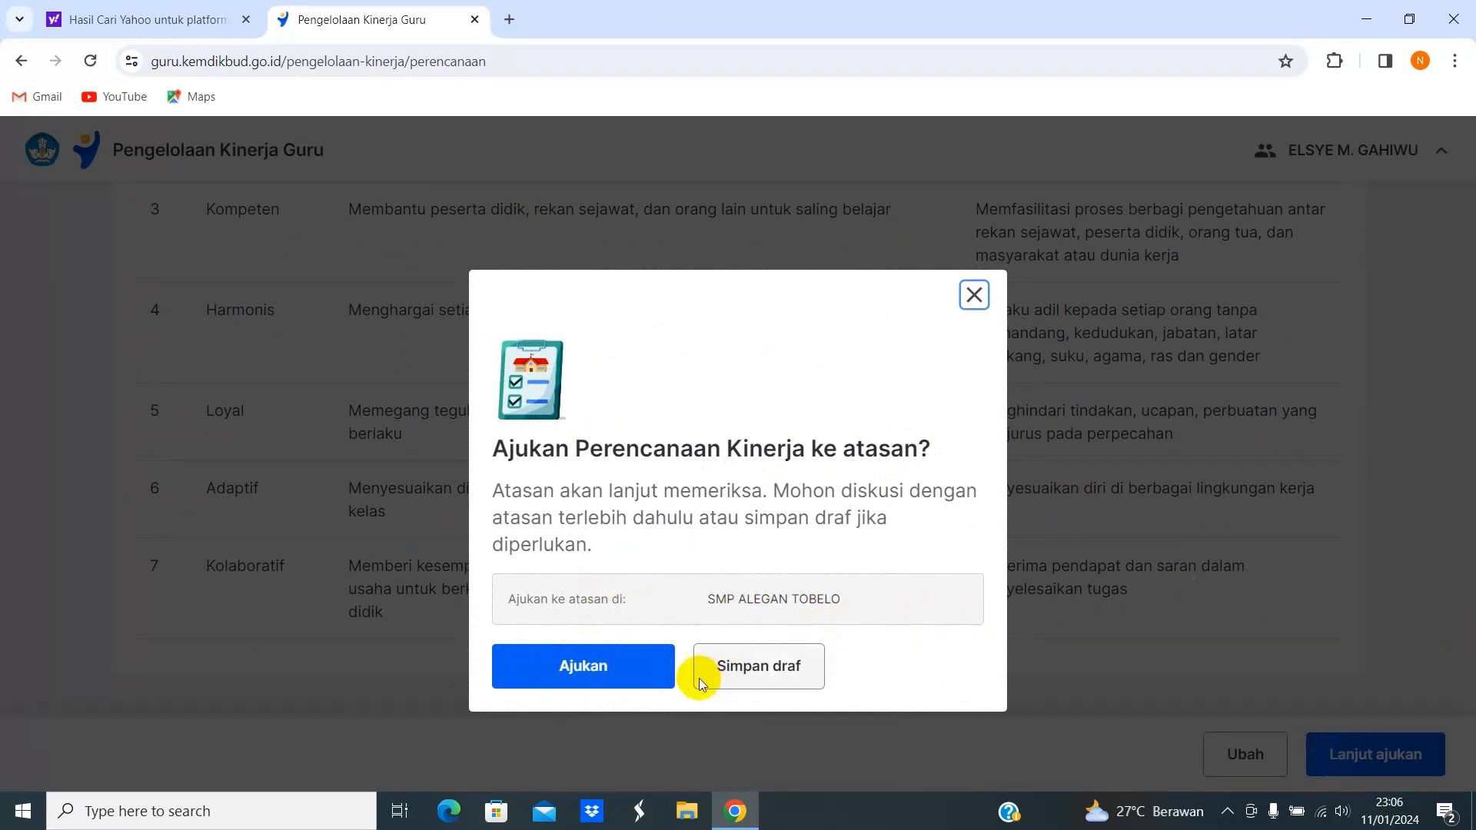
left_click(621, 674)
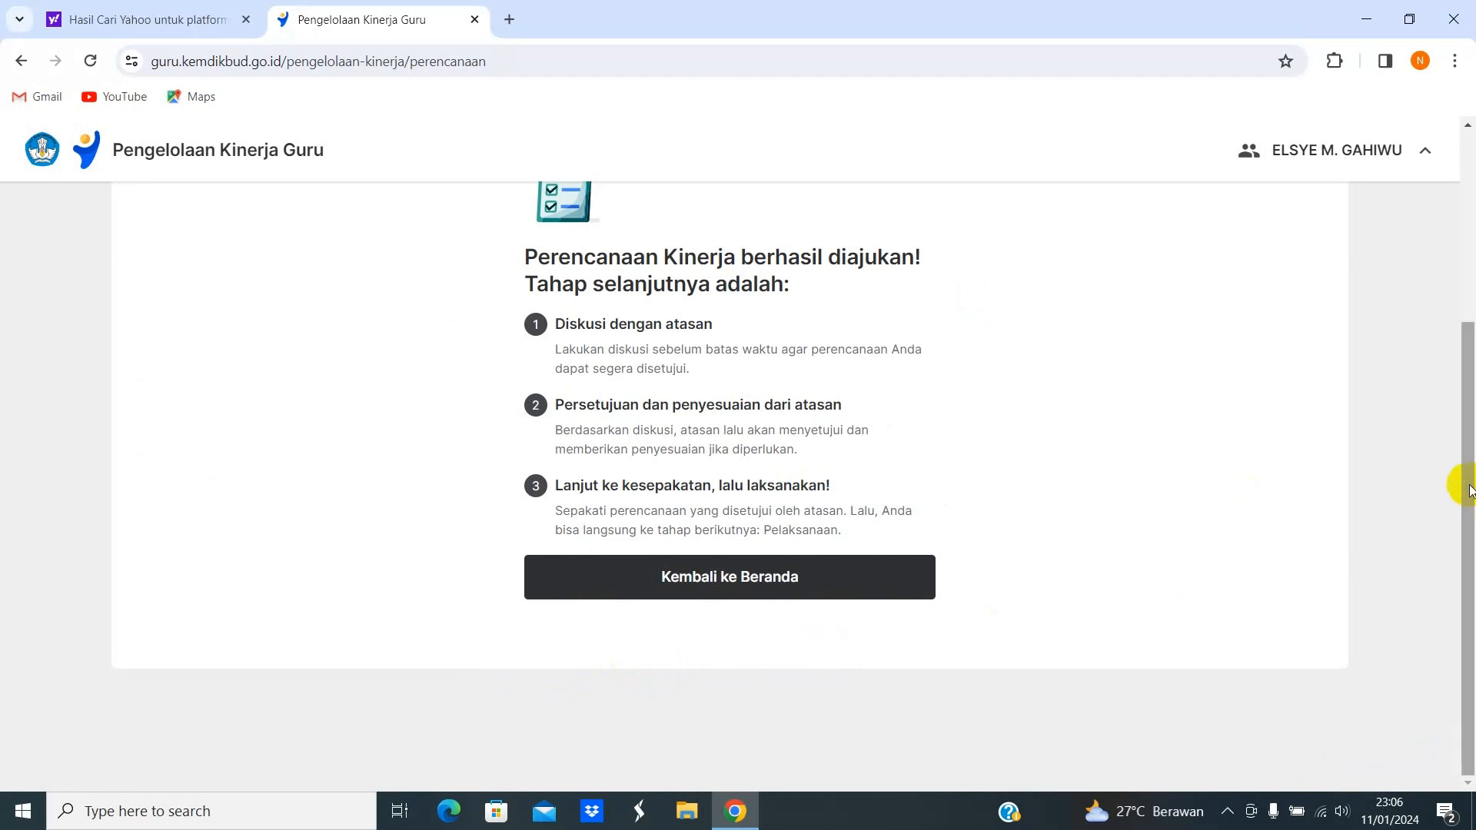
left_click_drag(1465, 483, 1469, 288)
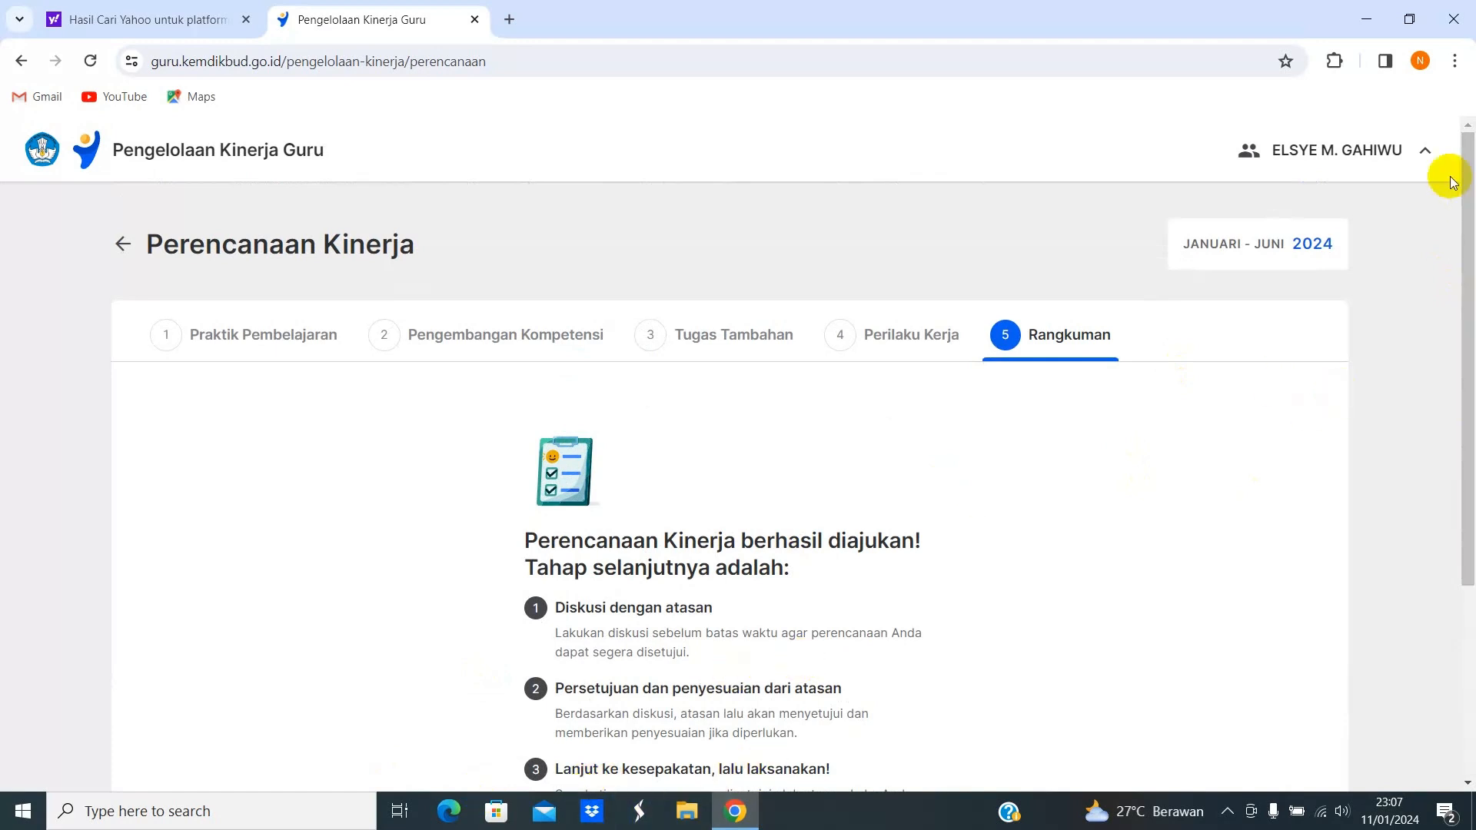
Sign out of the teacher's account and sign in to PMM with the school principal's Google account.
left_click(1424, 153)
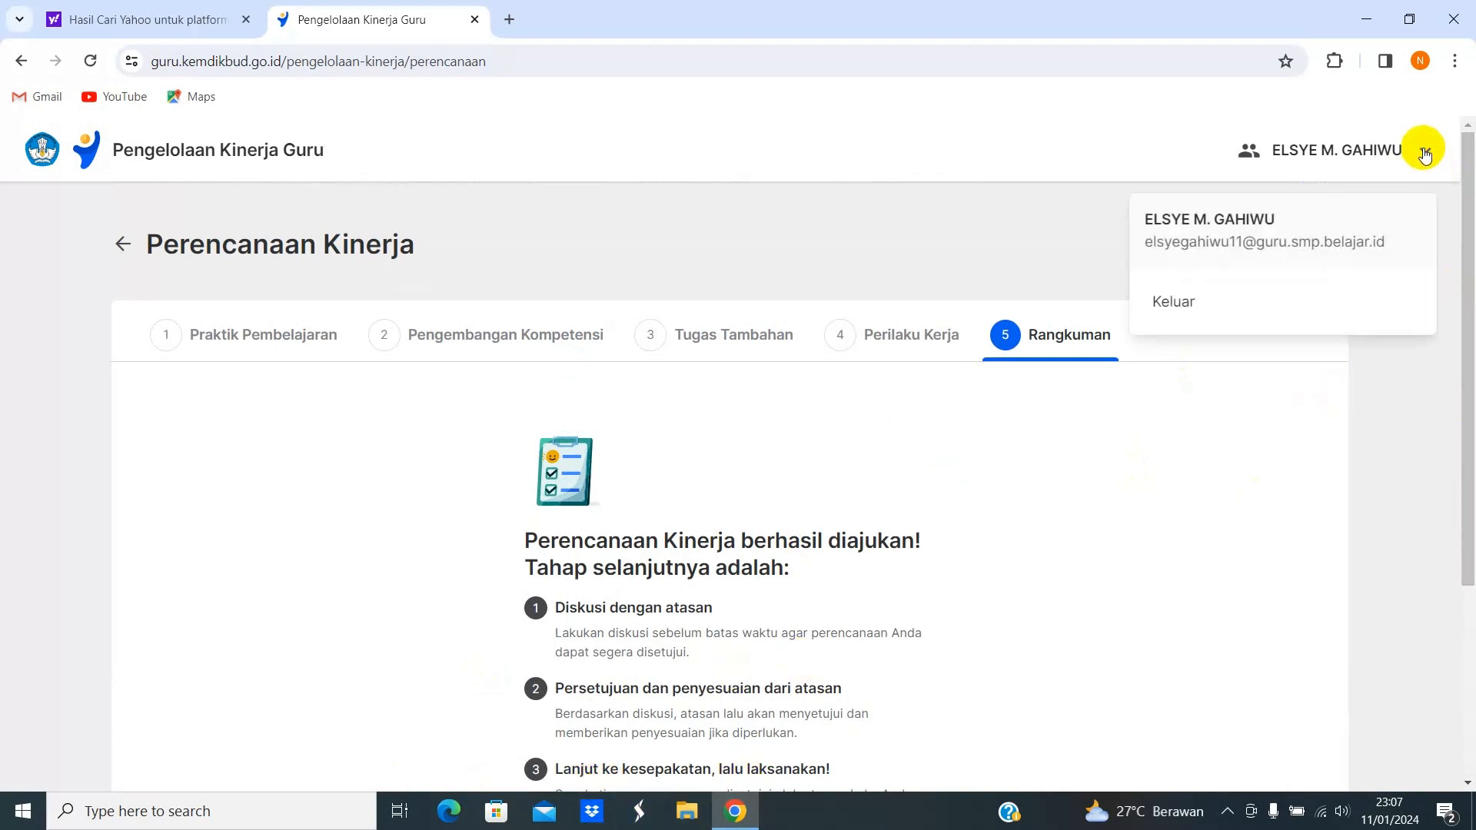
left_click(1173, 302)
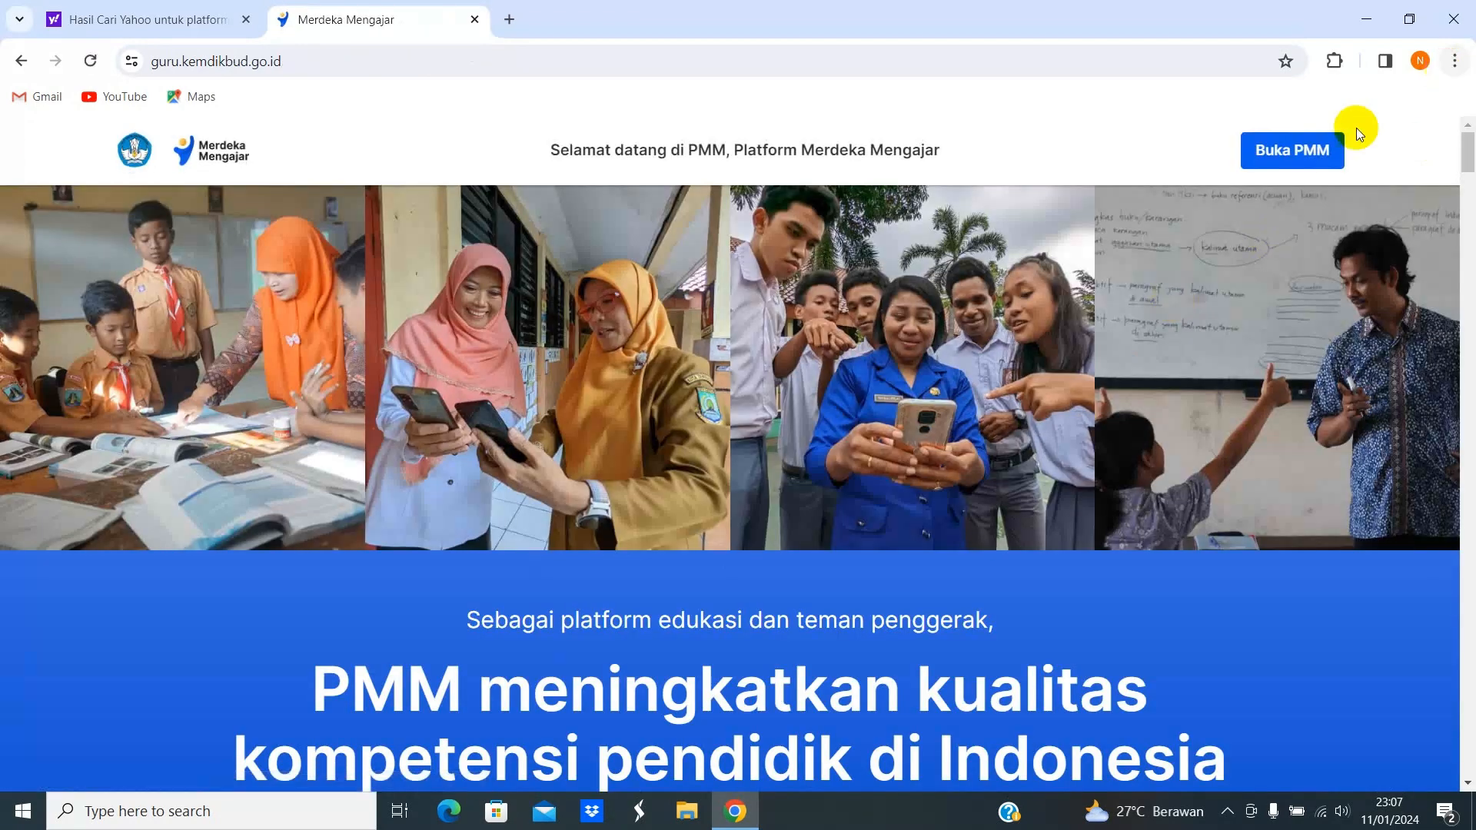
left_click(1318, 152)
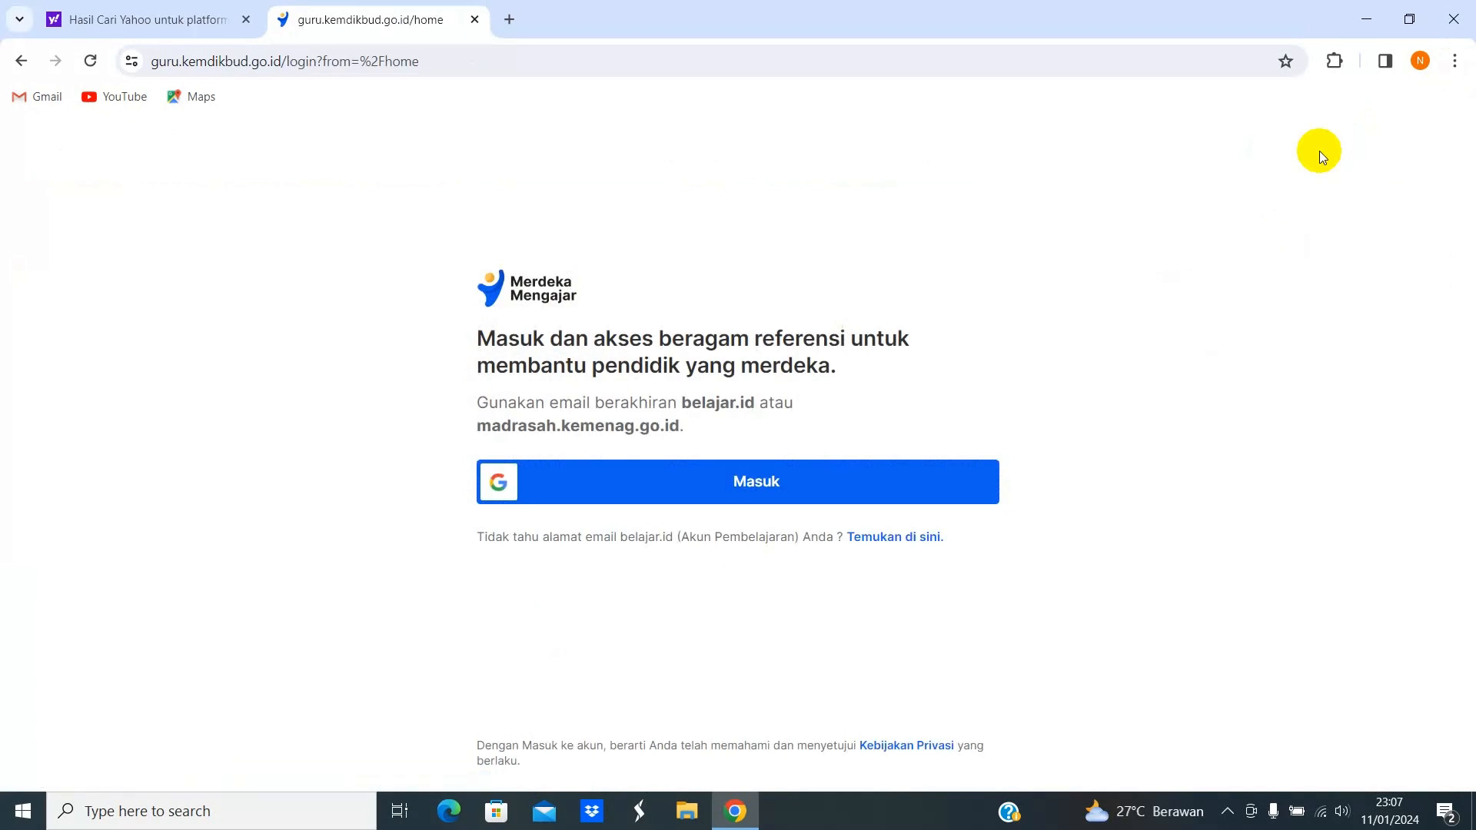
left_click(741, 484)
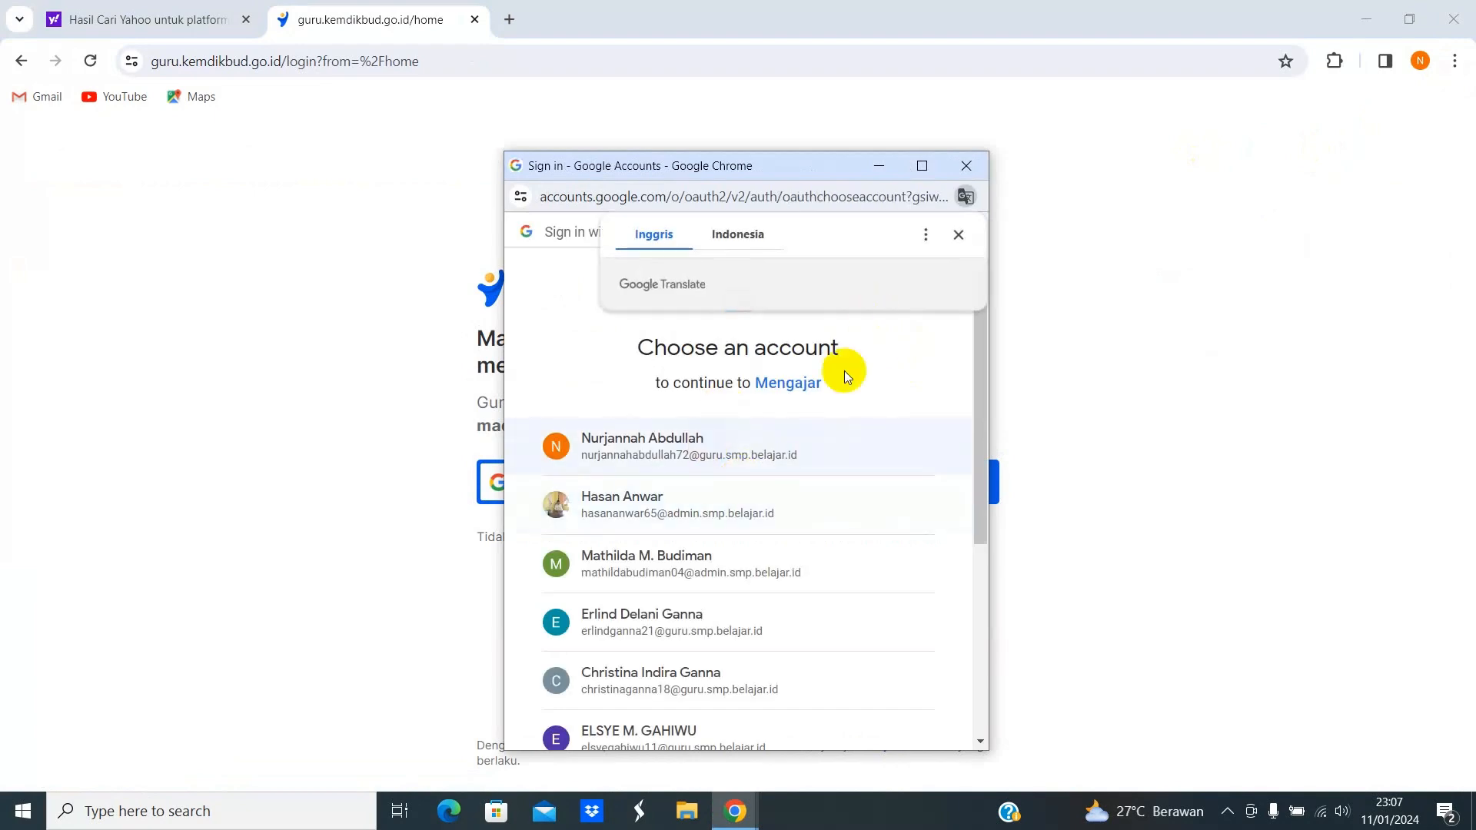
left_click(922, 165)
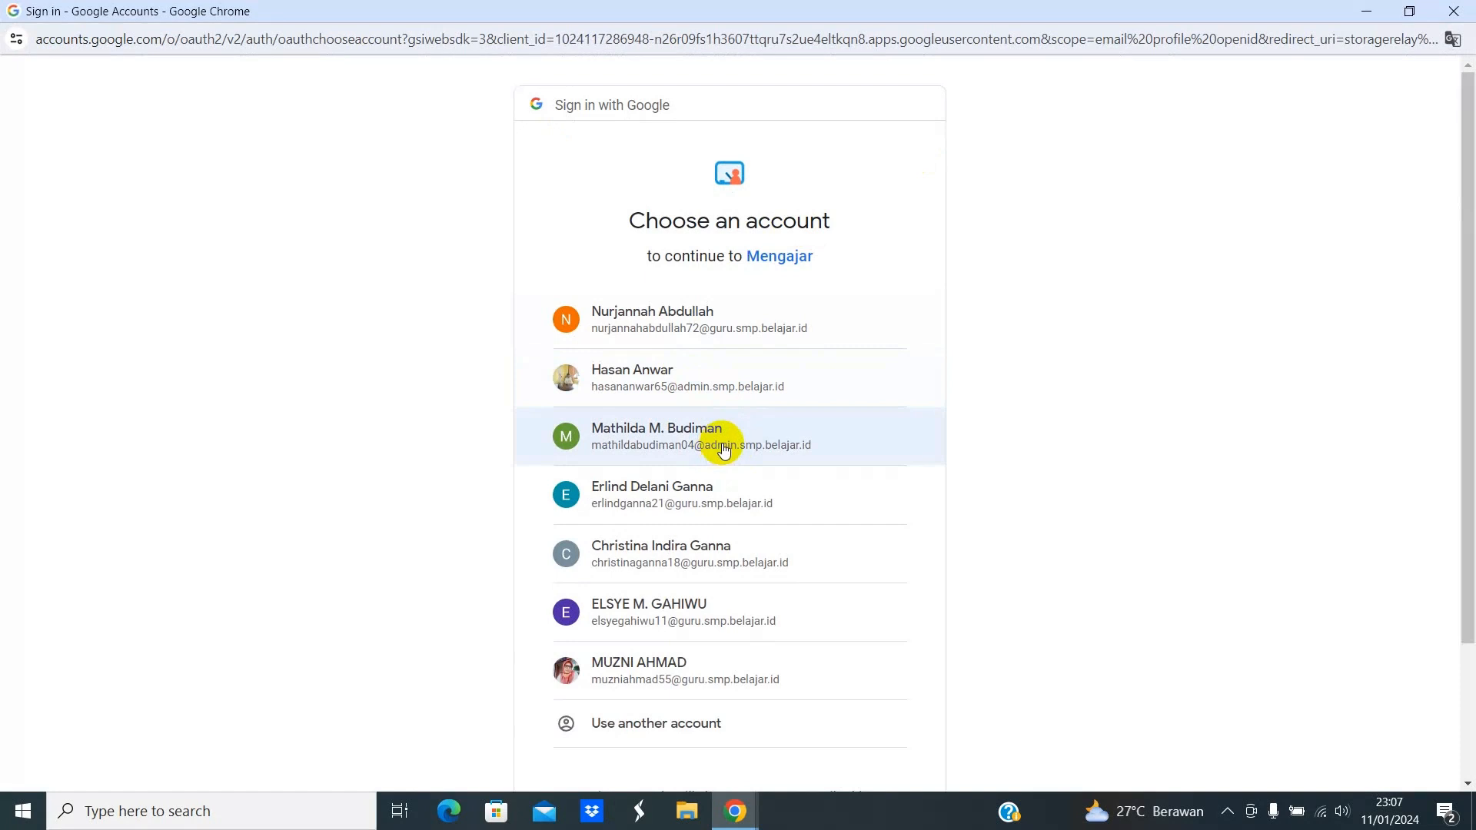
left_click(723, 450)
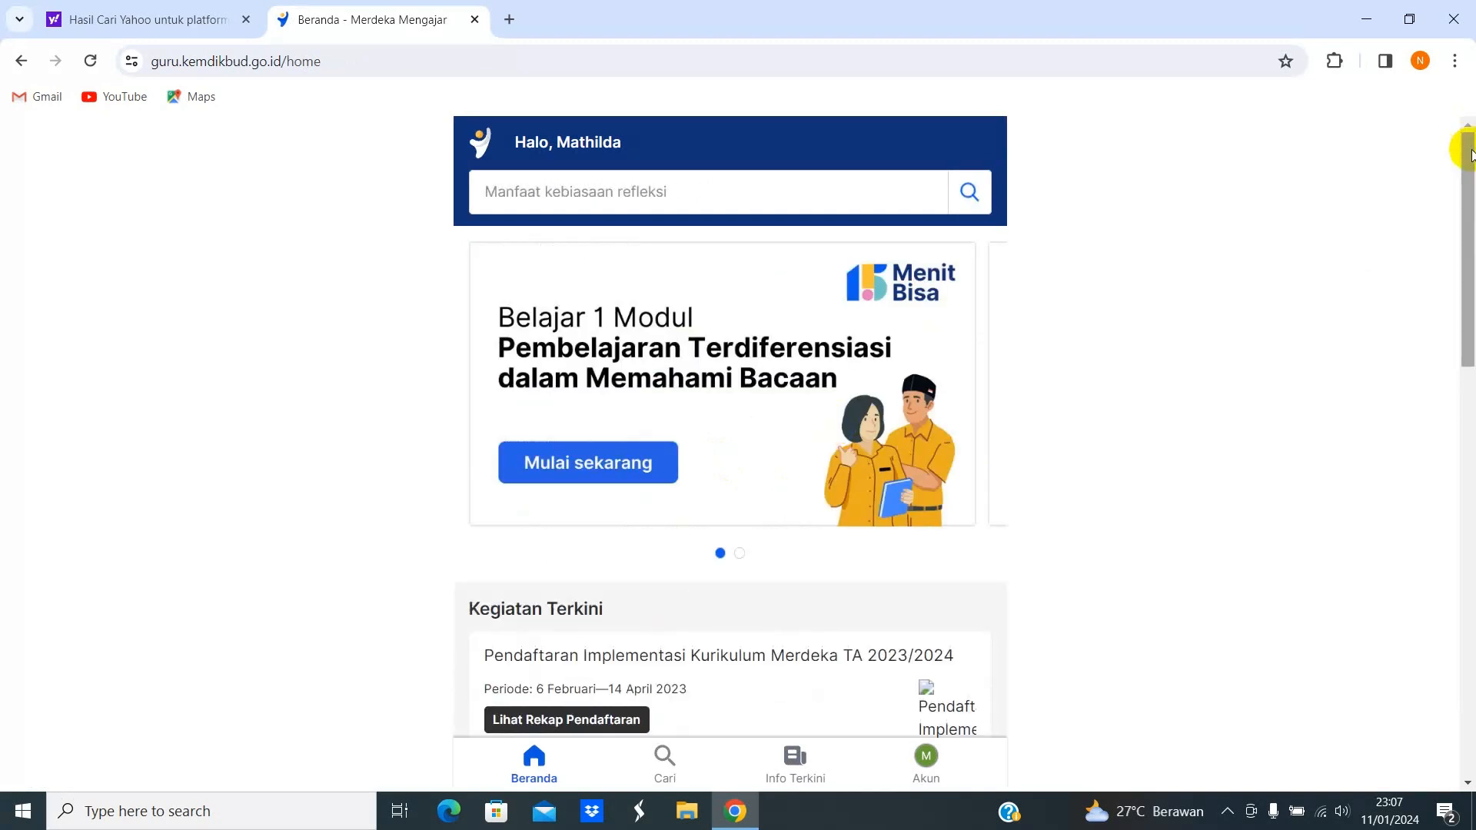
Open Pengelolaan Kinerja and check the teachers' Perencanaan Kinerja list for SMP ALEGAN TOBELO.
left_click_drag(1465, 158, 1469, 332)
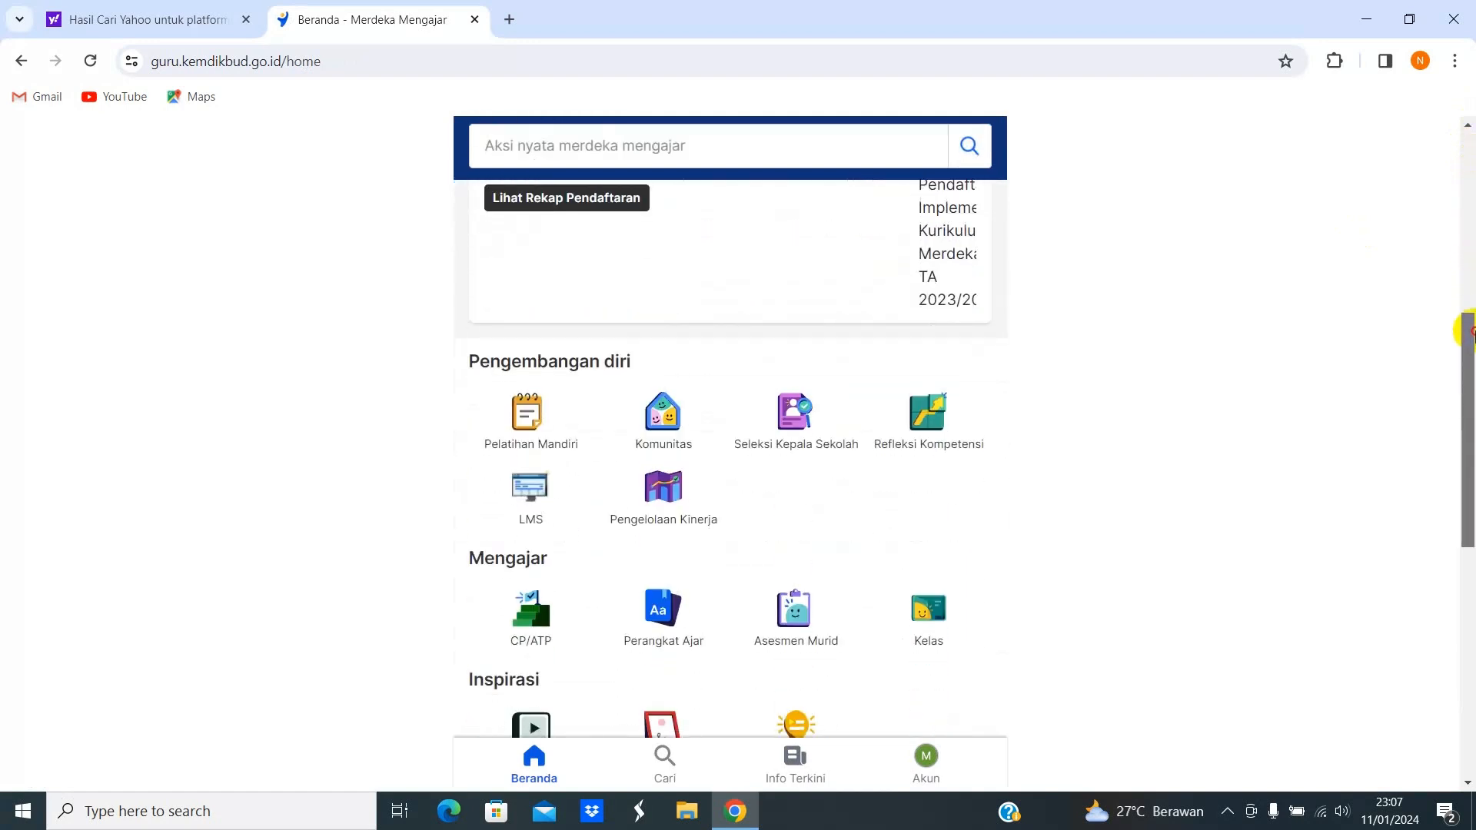
left_click_drag(1470, 332, 1469, 290)
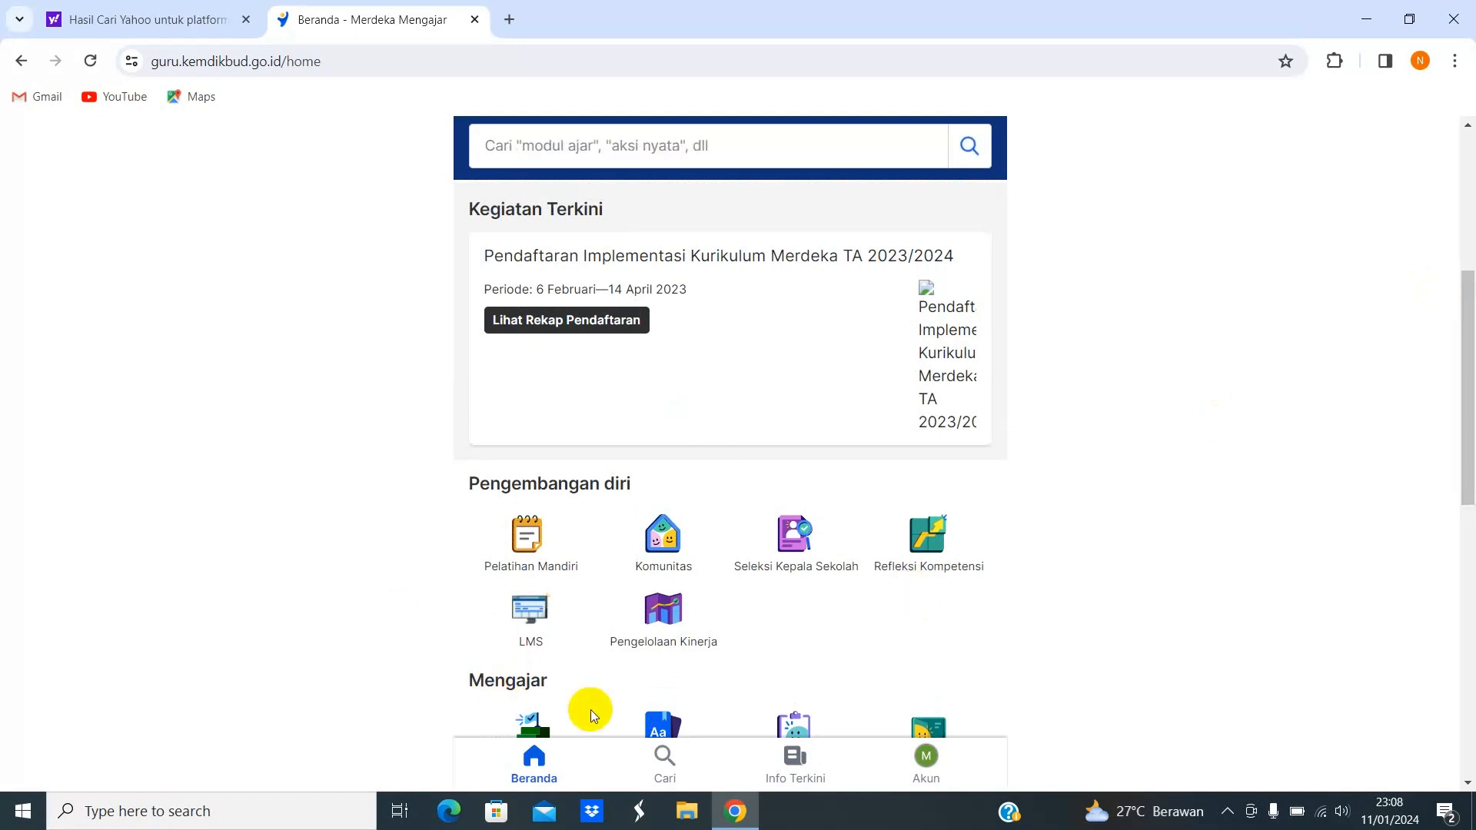
left_click(661, 621)
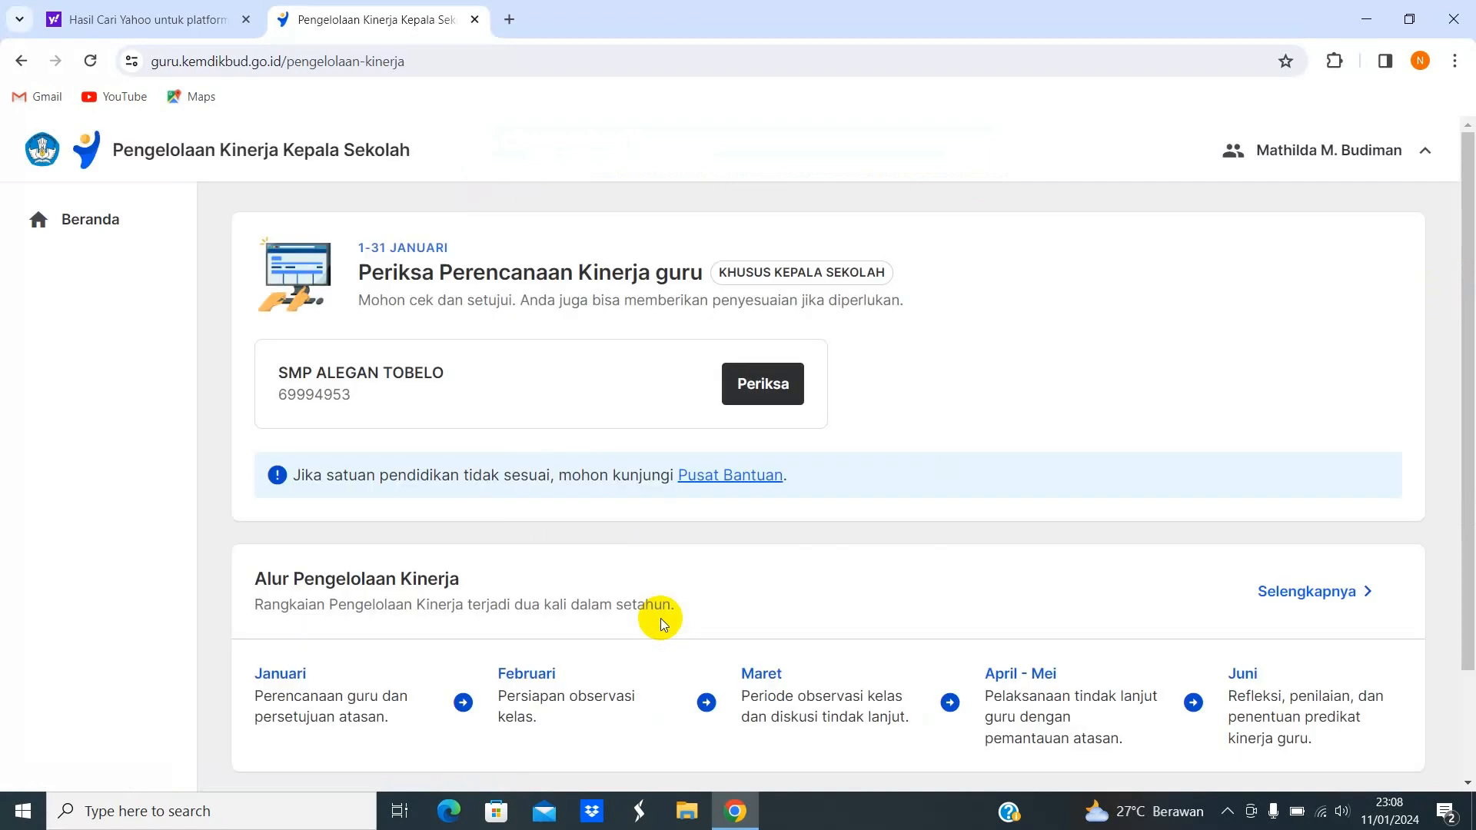
left_click(773, 391)
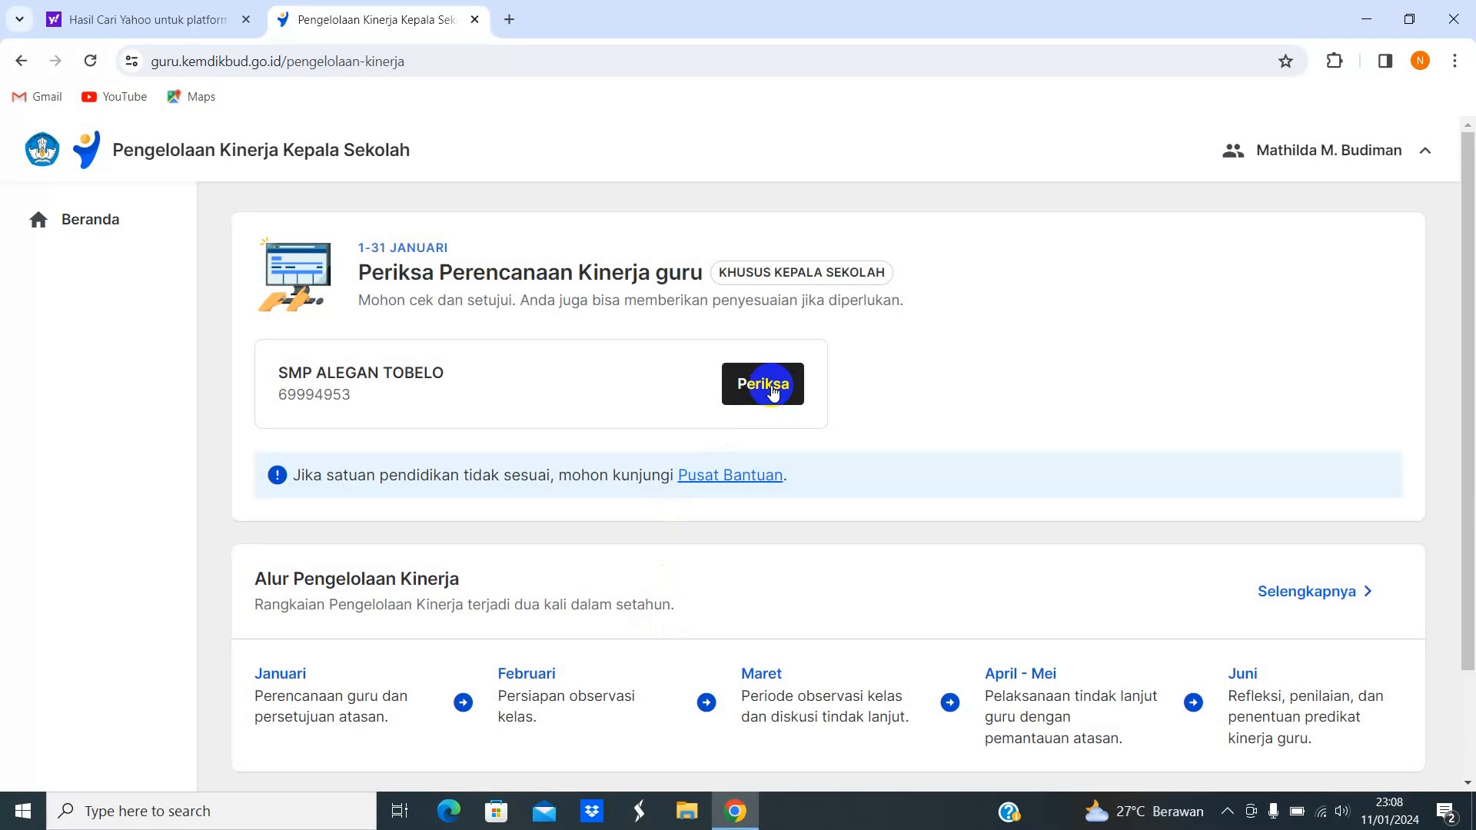
left_click(772, 389)
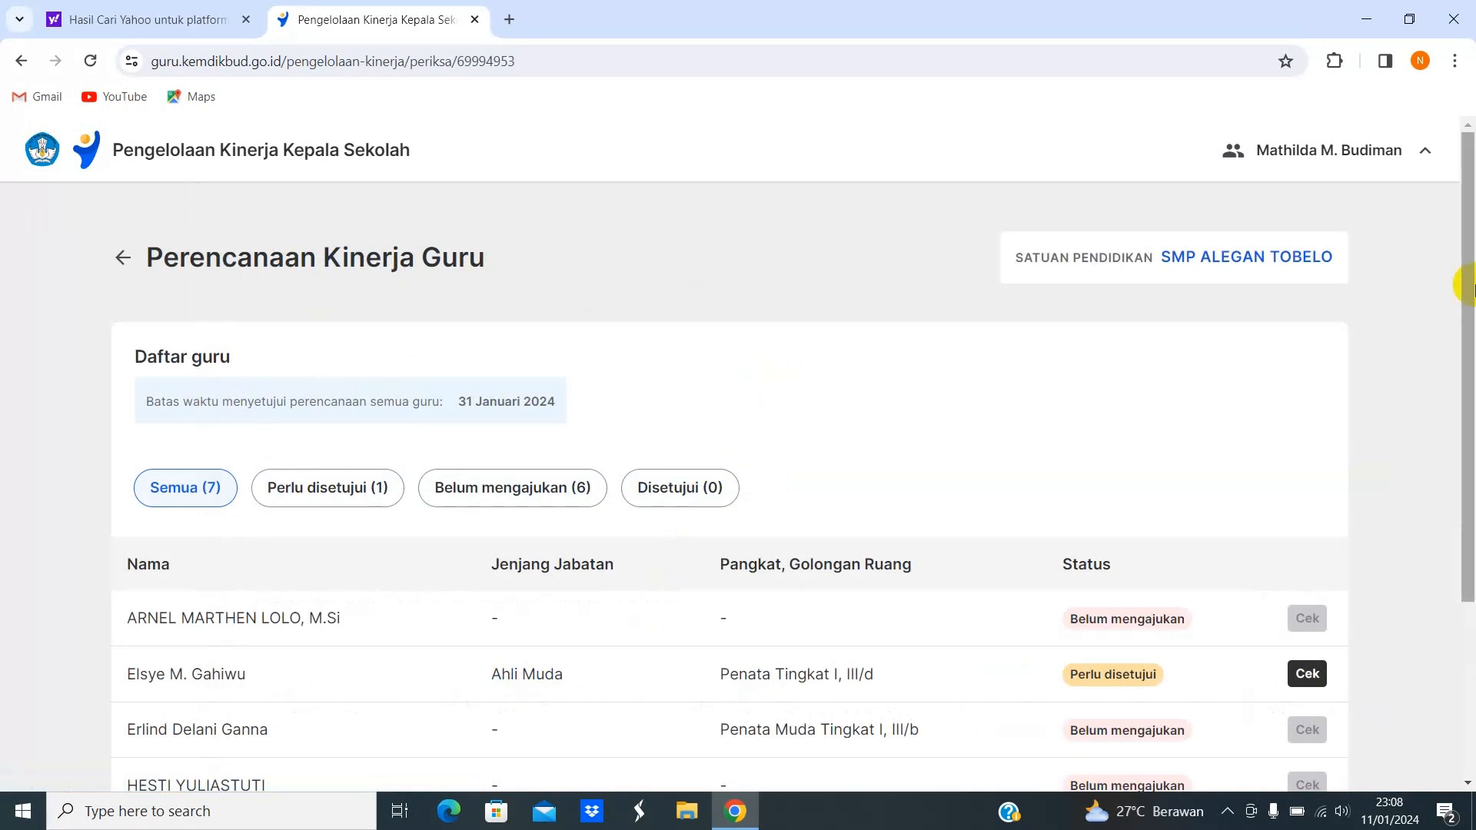
Open the teacher's plan marked Perlu disetujui and go through Hasil Kerja Utama, Hasil Kerja Tambahan and Perilaku Kerja to Persetujuan.
left_click_drag(1465, 254, 1470, 391)
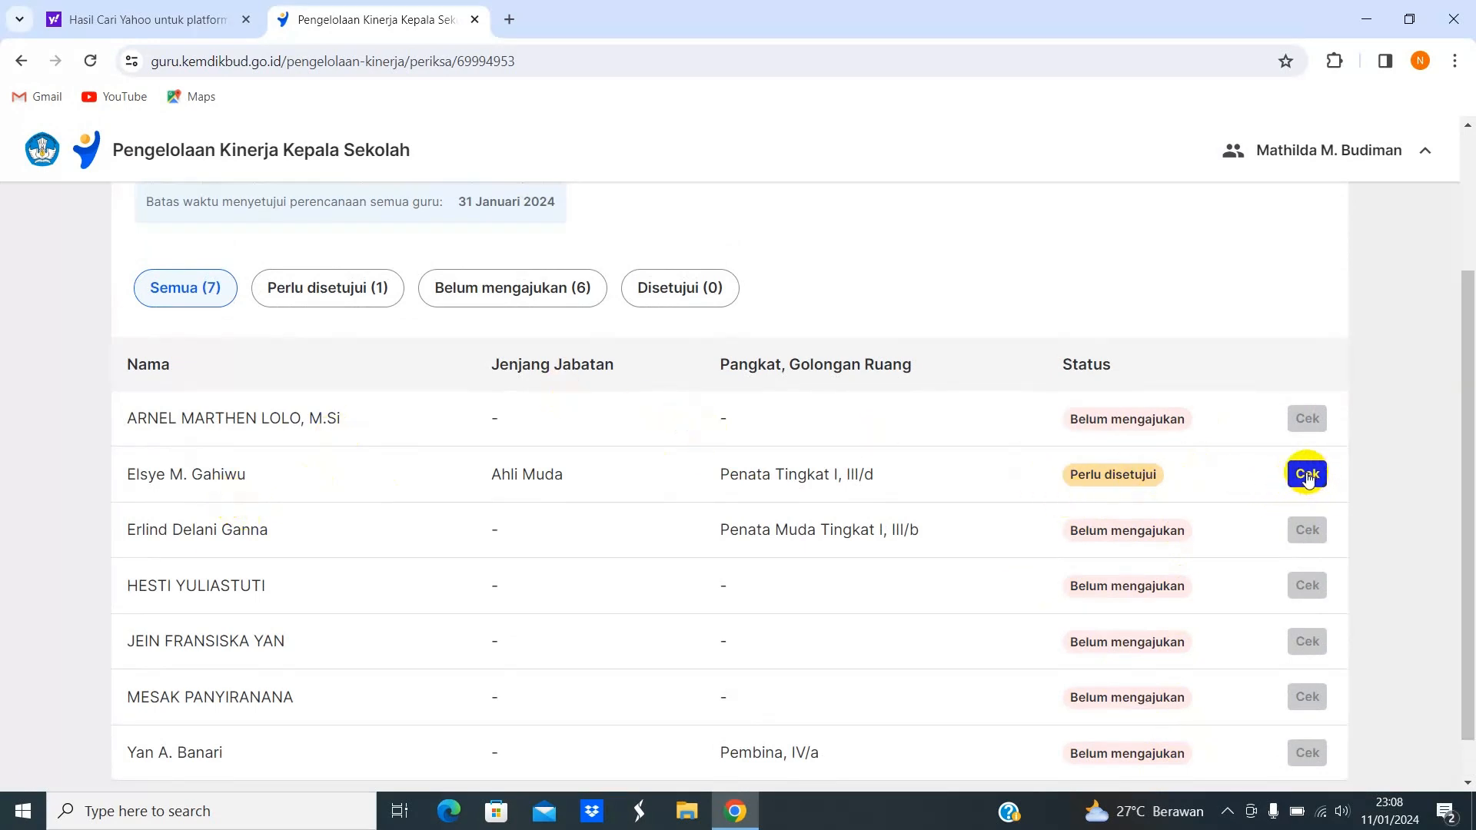
left_click(1306, 474)
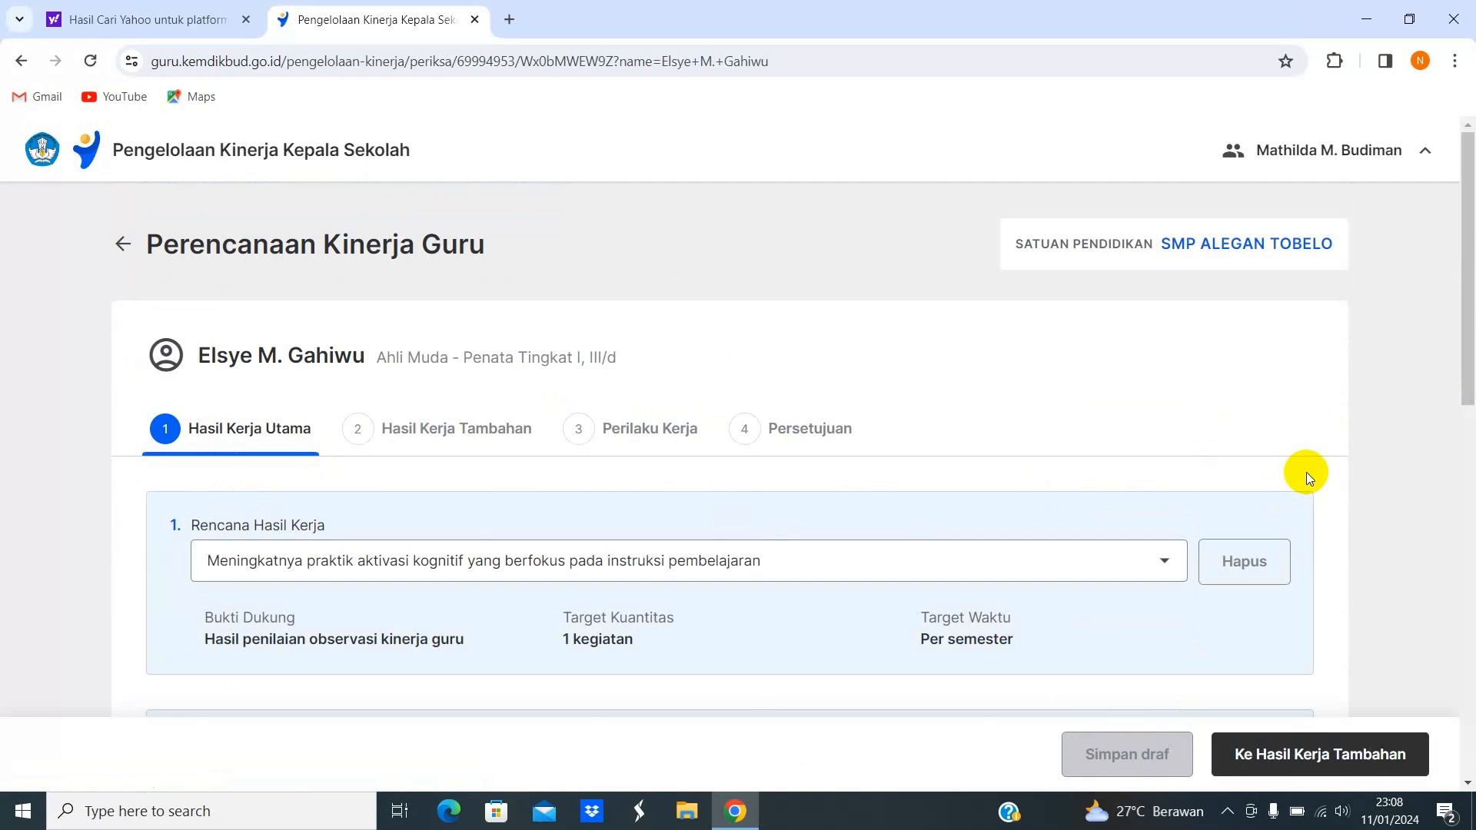
left_click_drag(1468, 193, 1469, 615)
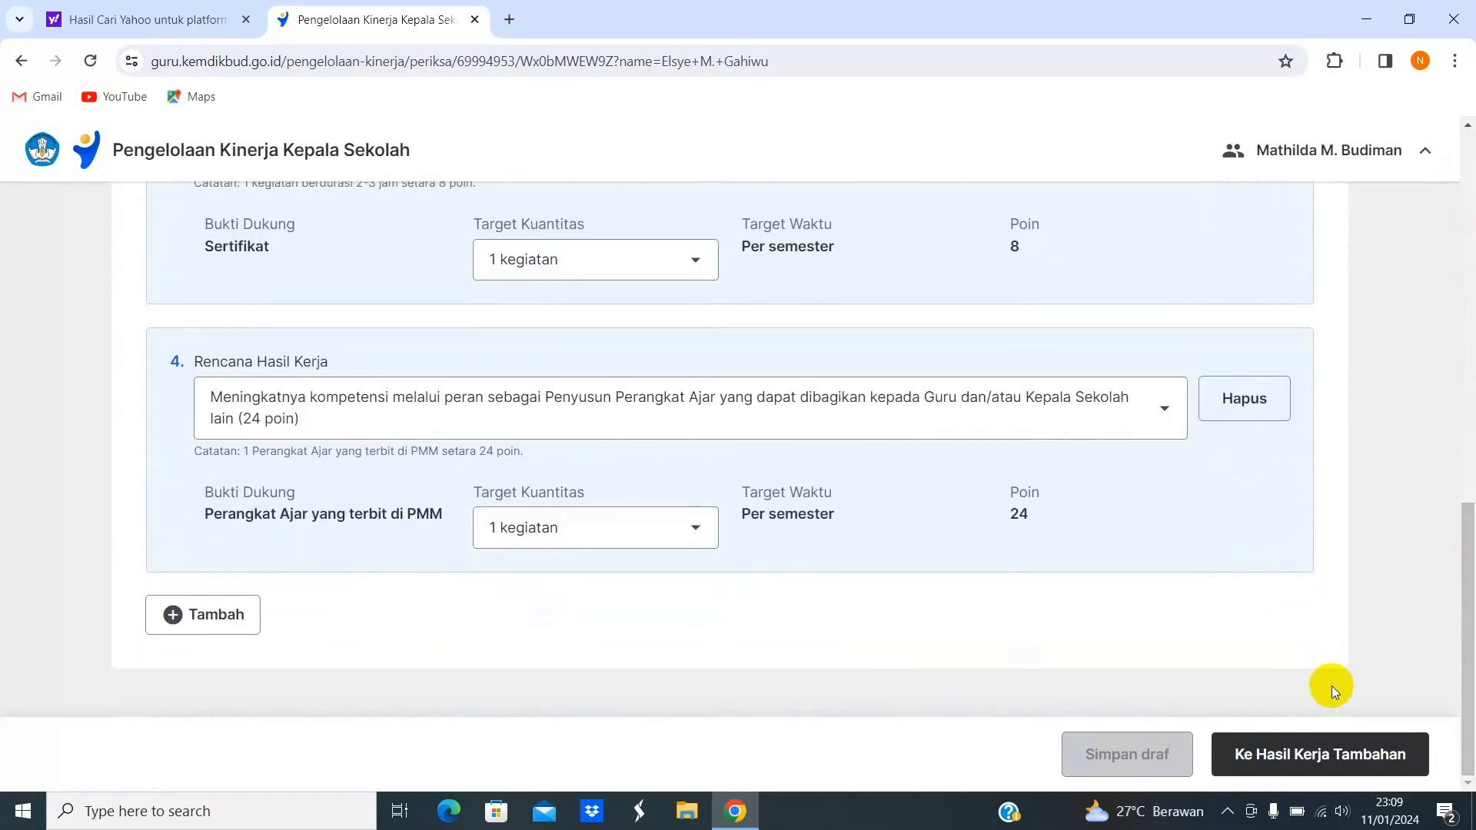
left_click(1299, 754)
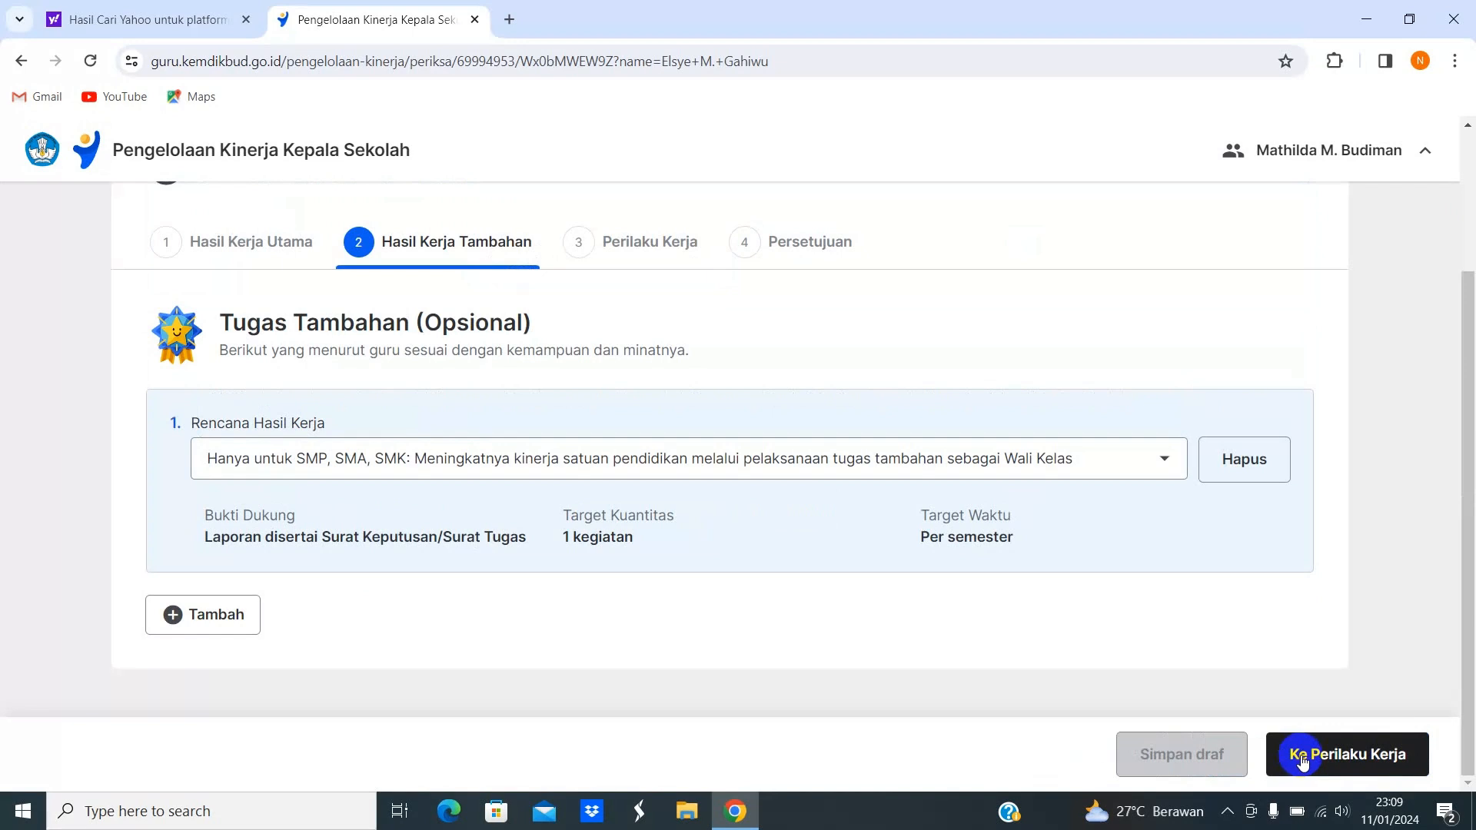
left_click(1357, 765)
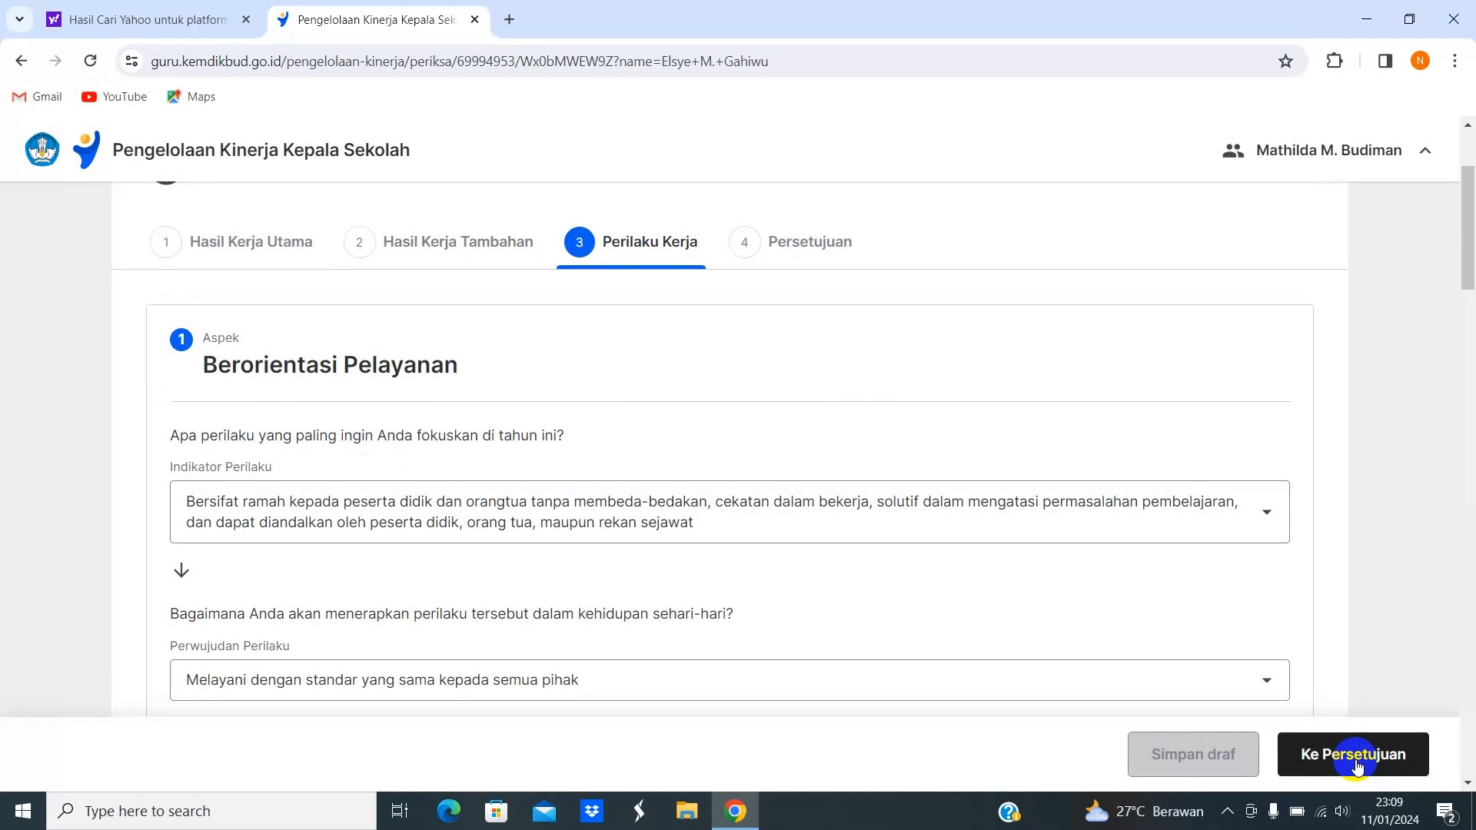
left_click(1357, 765)
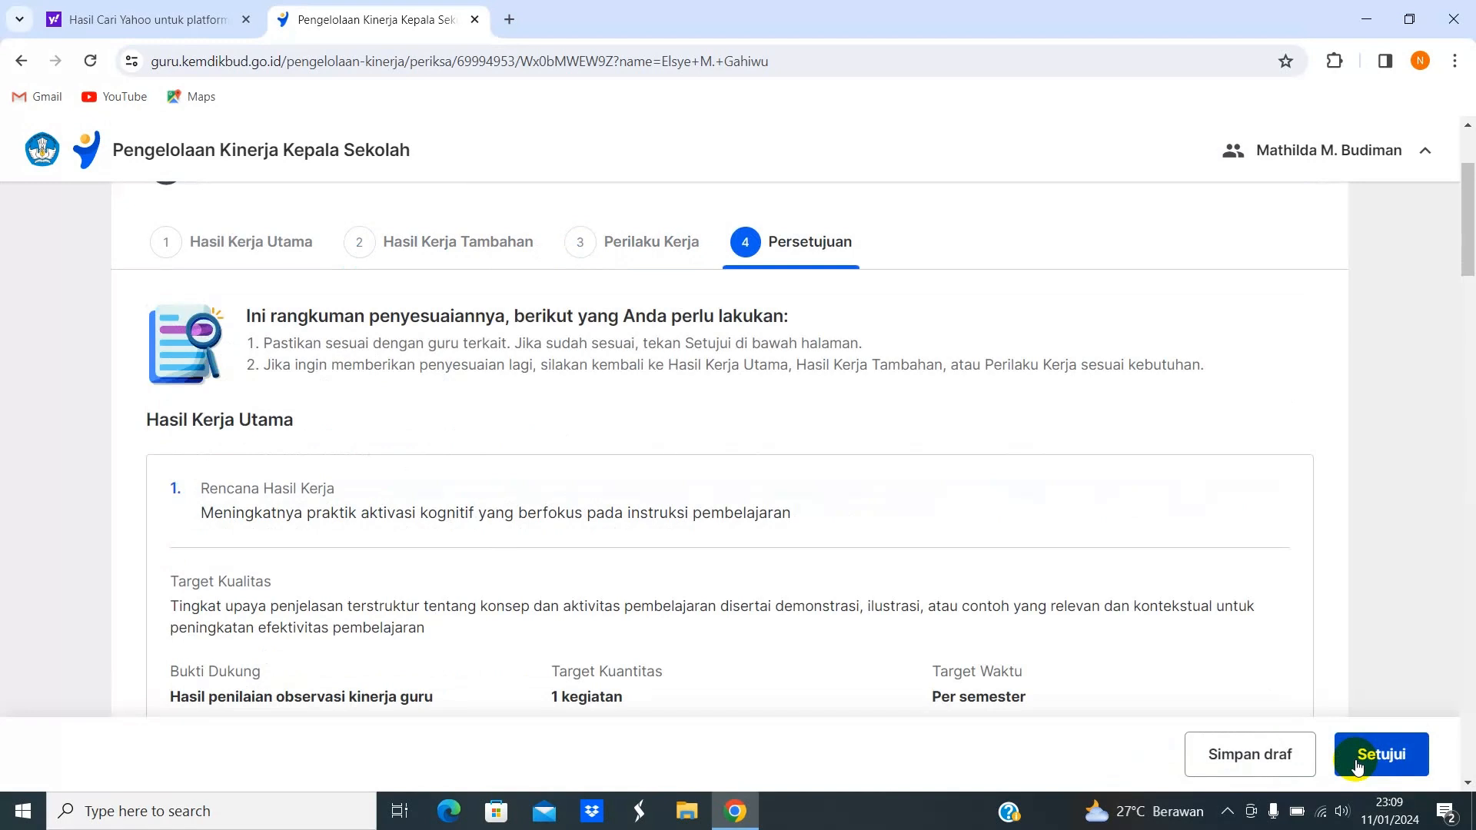
Approve the teacher's Perencanaan Kinerja and confirm the approval.
left_click_drag(1468, 207, 1470, 159)
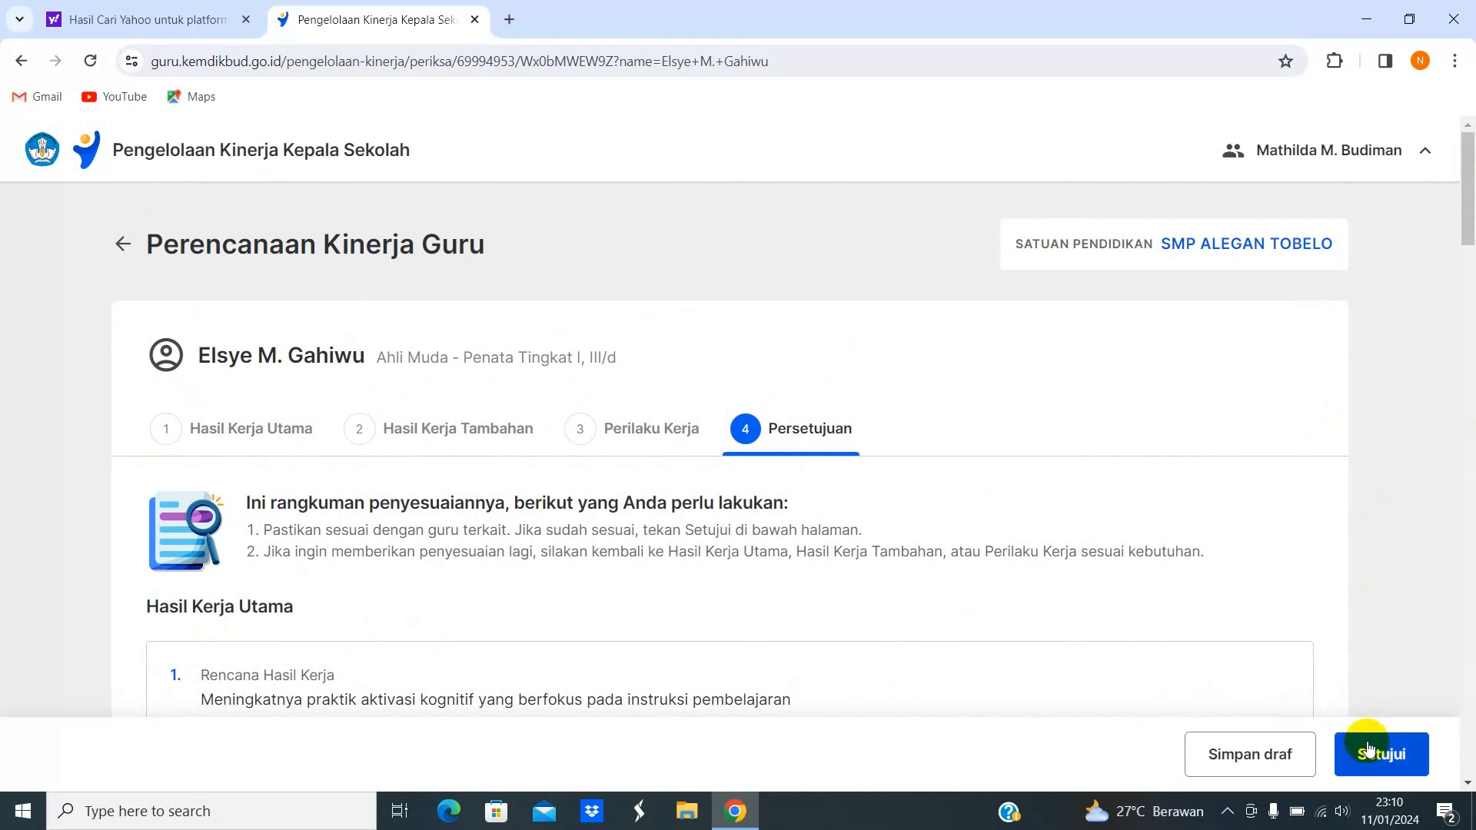
left_click(1376, 764)
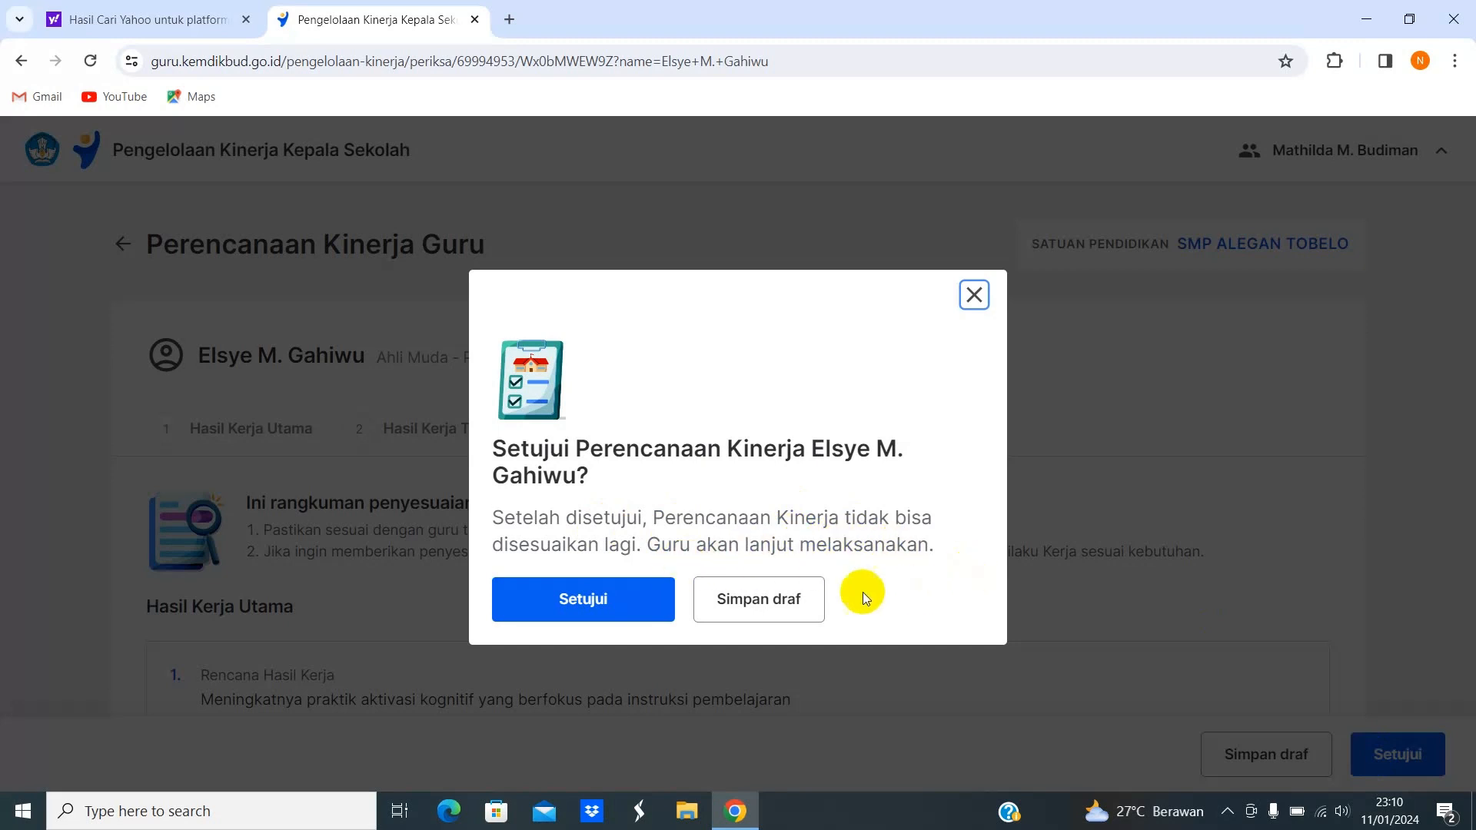
left_click(580, 612)
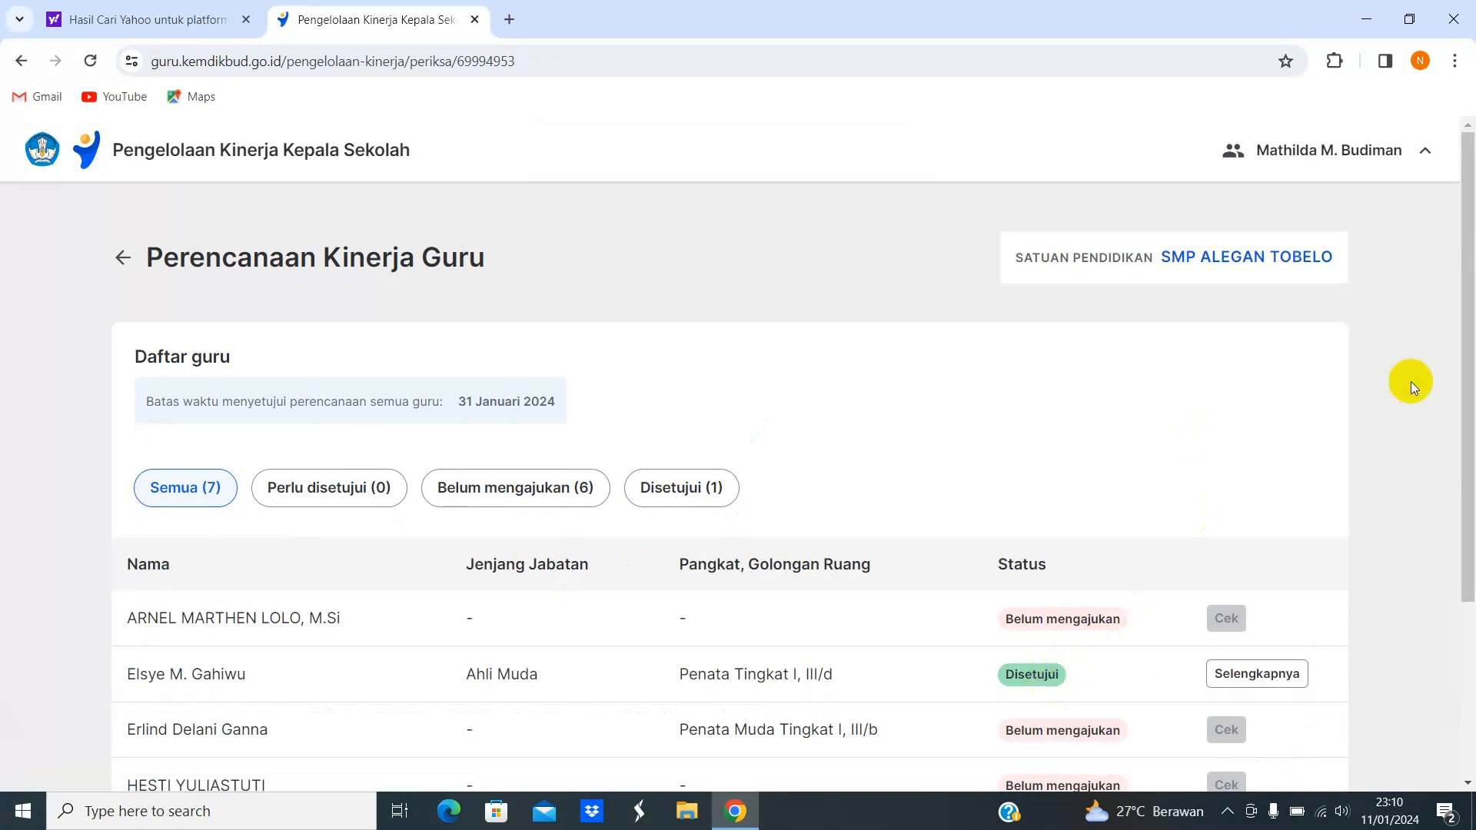
Sign out of the principal's account and sign back in to PMM with the teacher's Google account.
left_click(1427, 157)
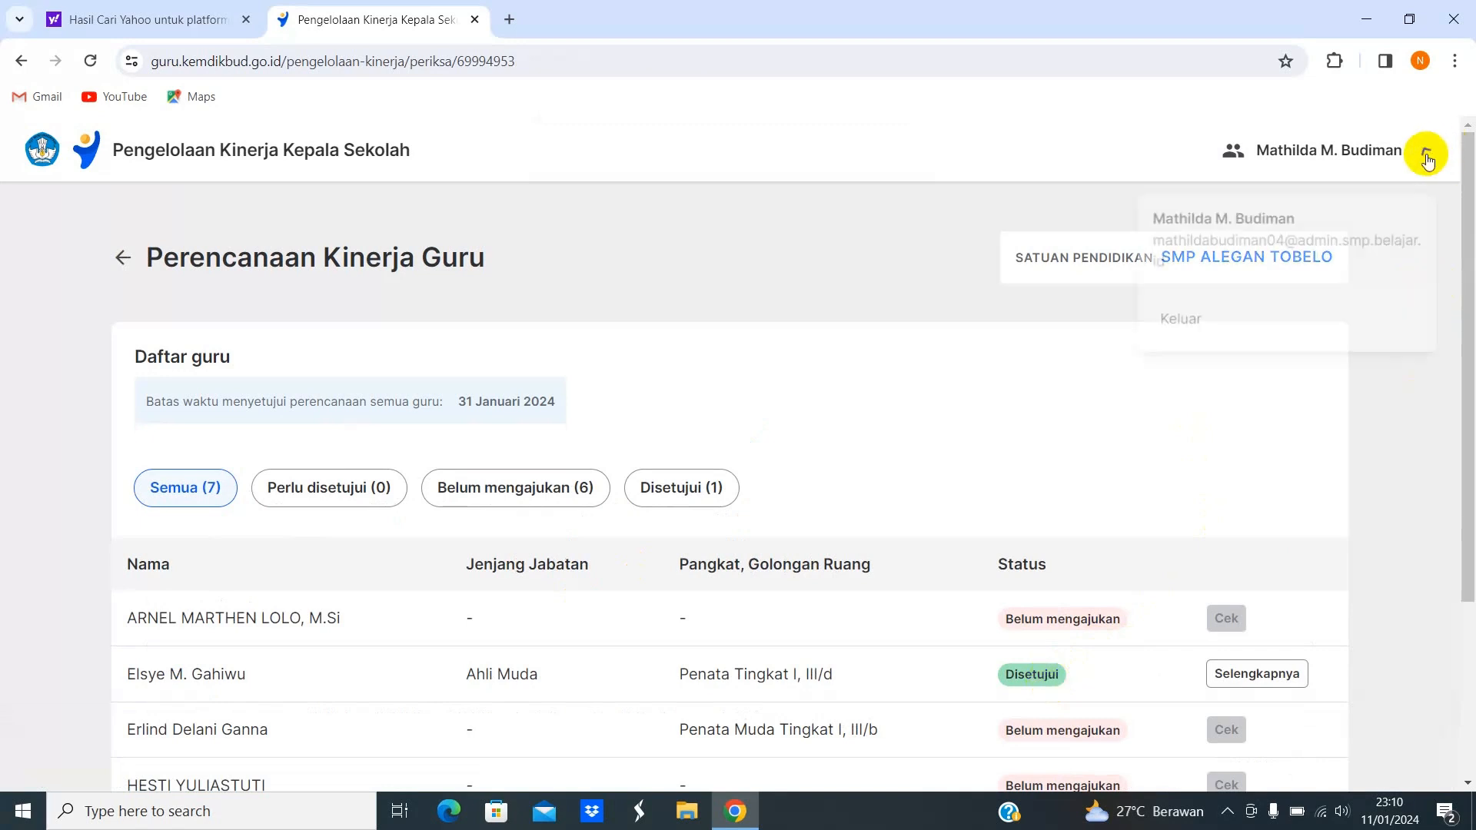
left_click(1176, 324)
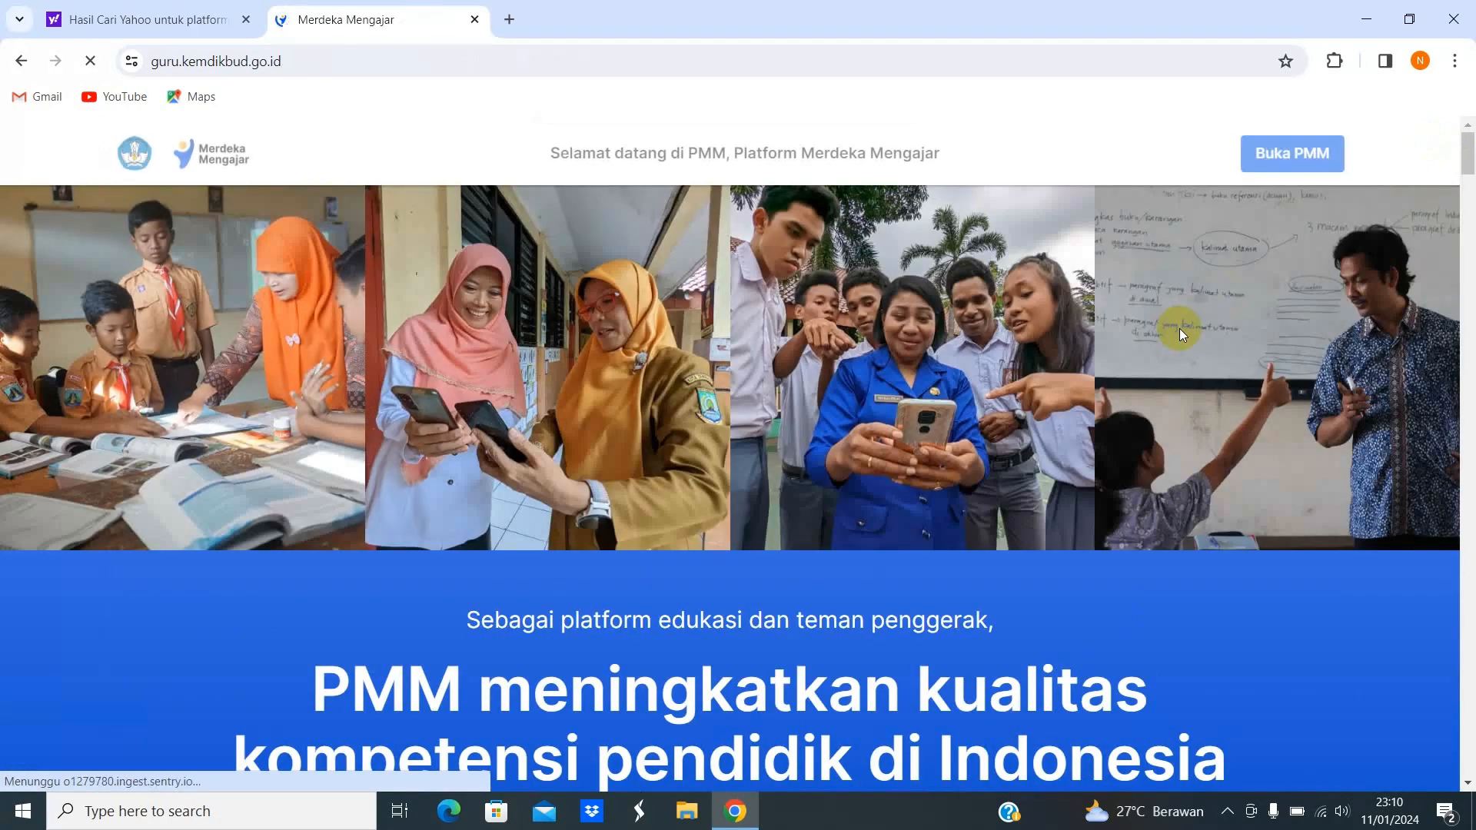
left_click(1306, 153)
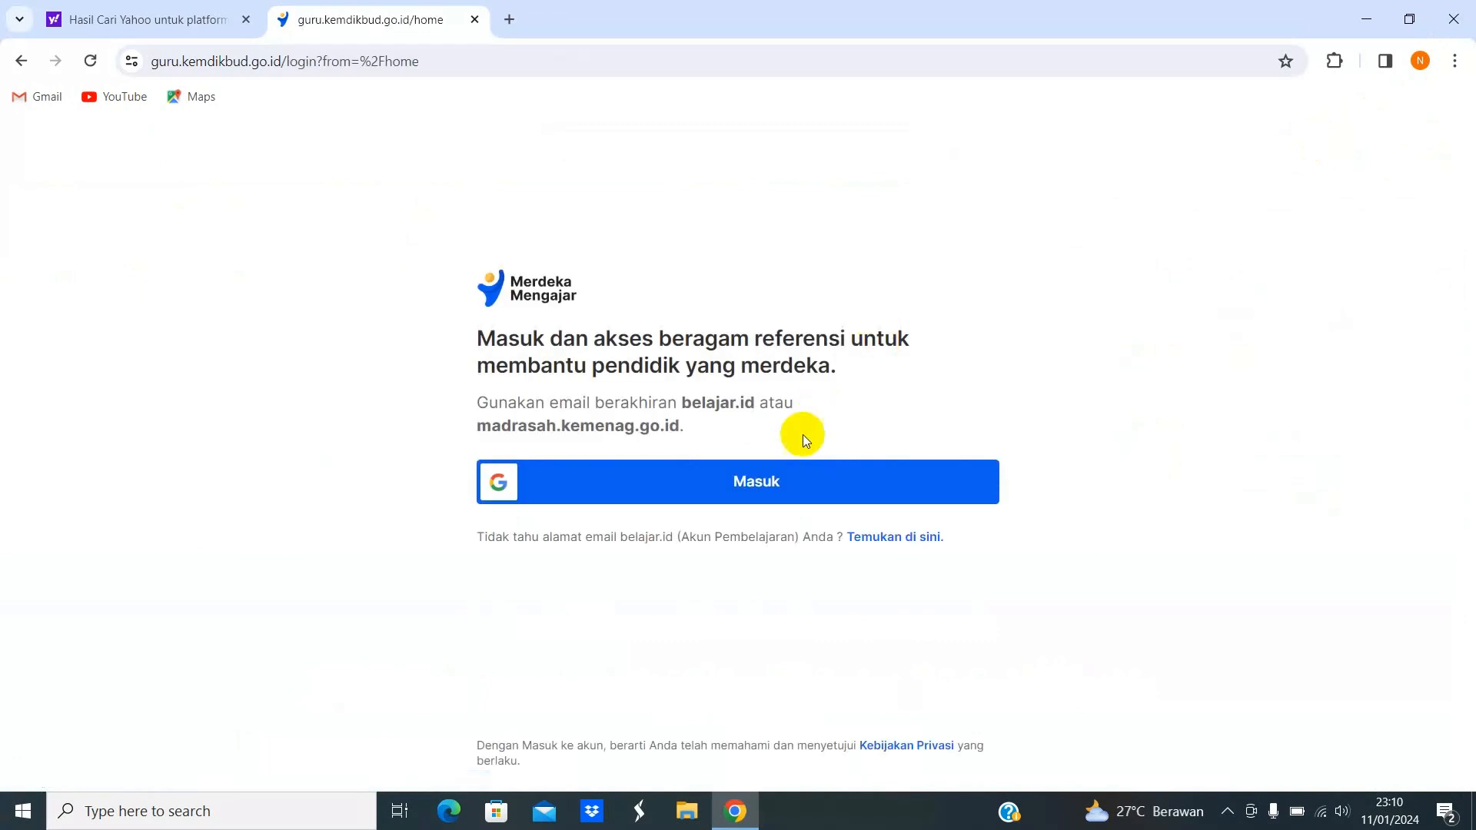
left_click(776, 486)
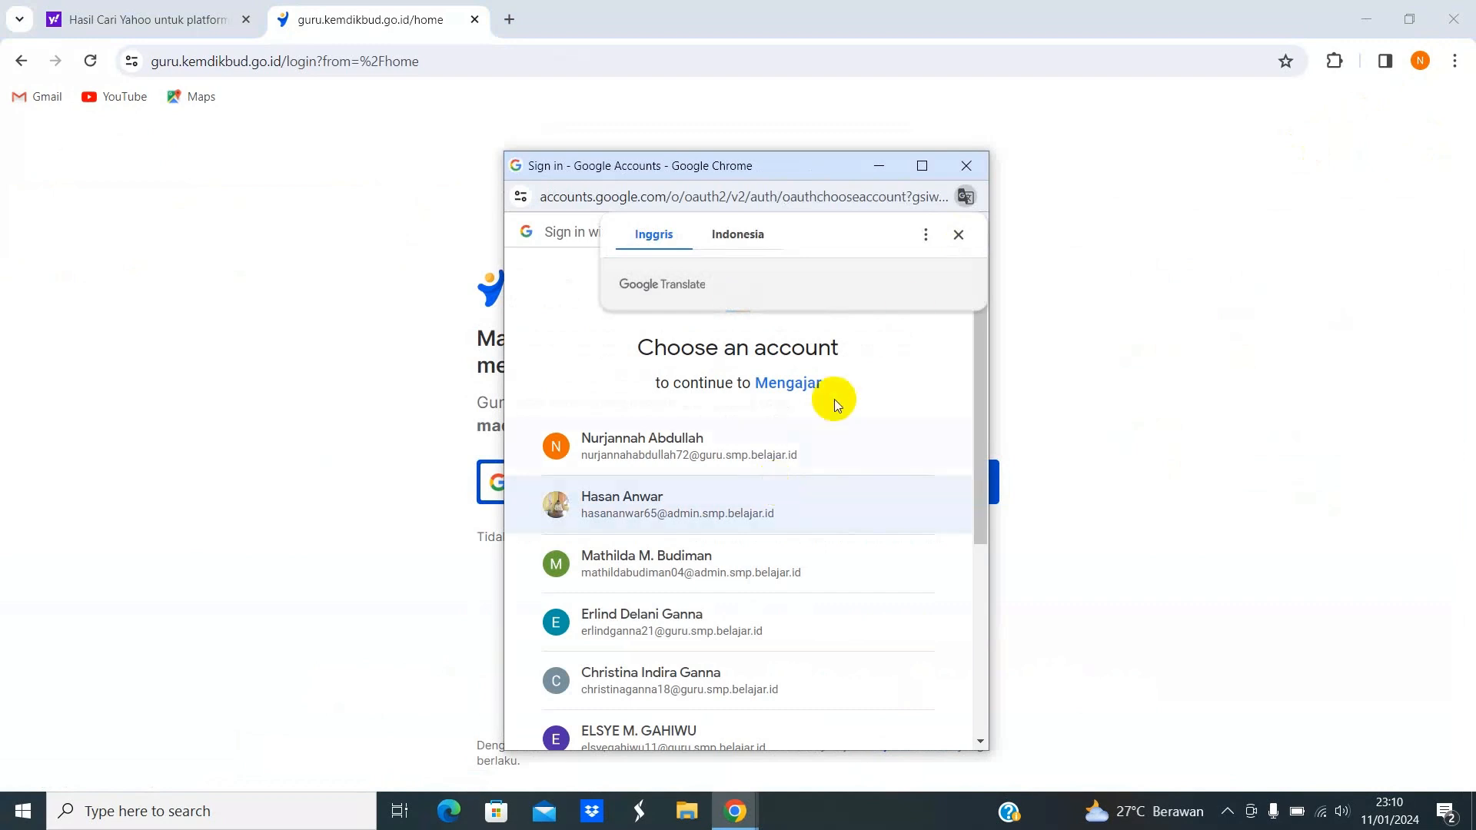
left_click(921, 166)
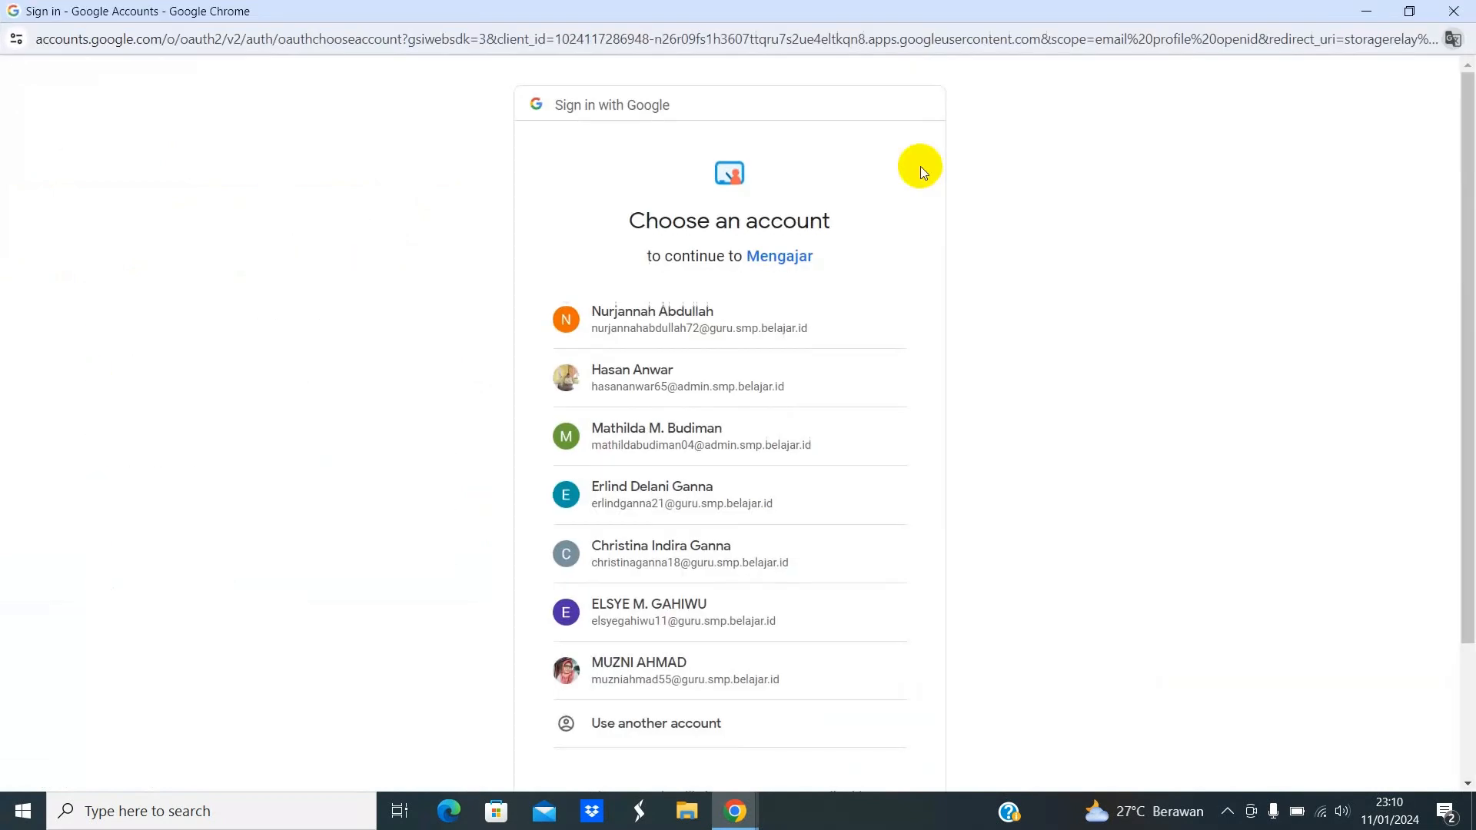
left_click(695, 614)
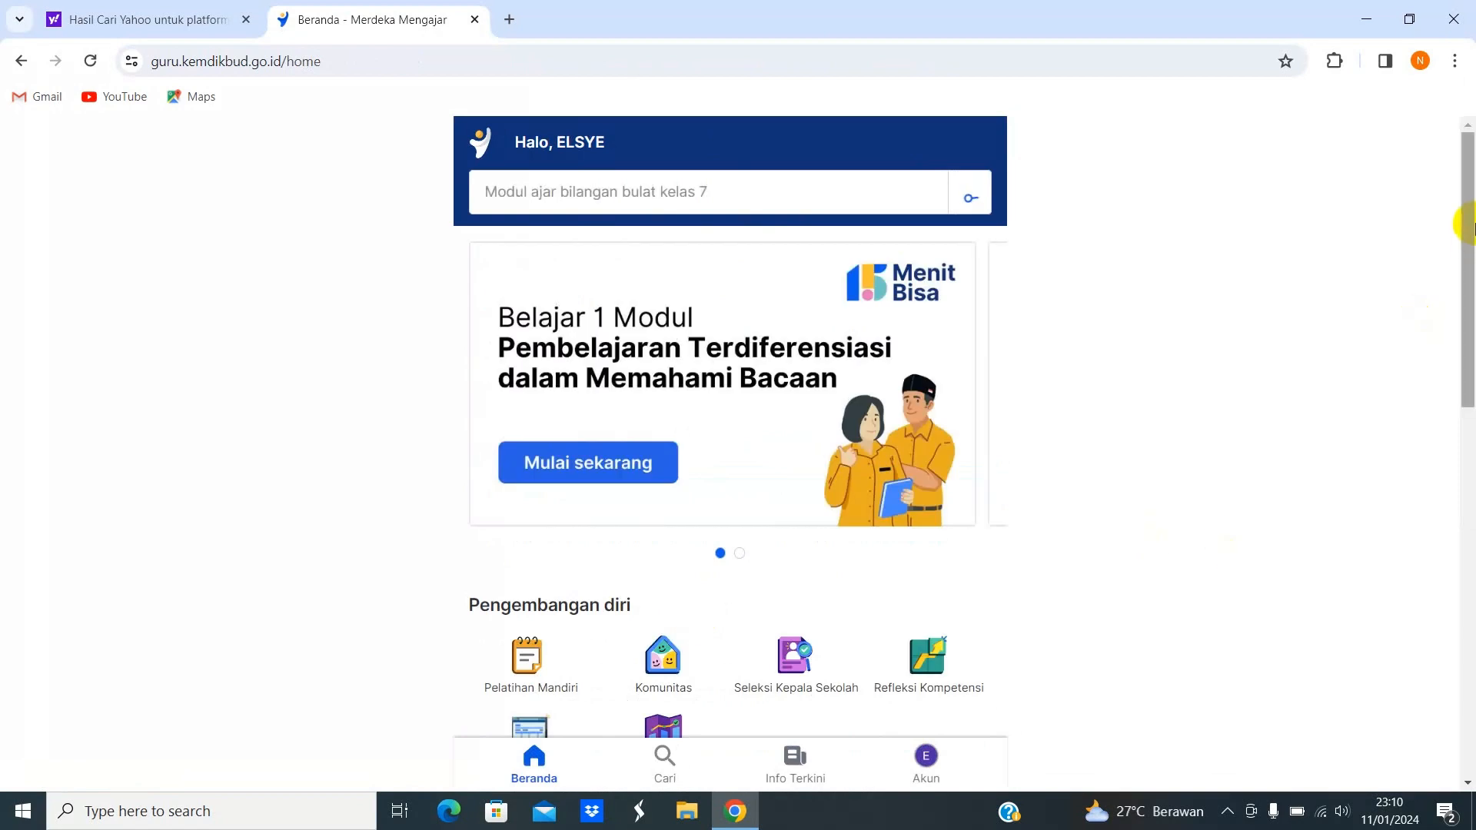
Open the supervisor-approved Perencanaan Kinerja from Pengelolaan Kinerja and check its sections from Hasil Kerja Utama through Perilaku Kerja.
left_click_drag(1467, 224, 1466, 320)
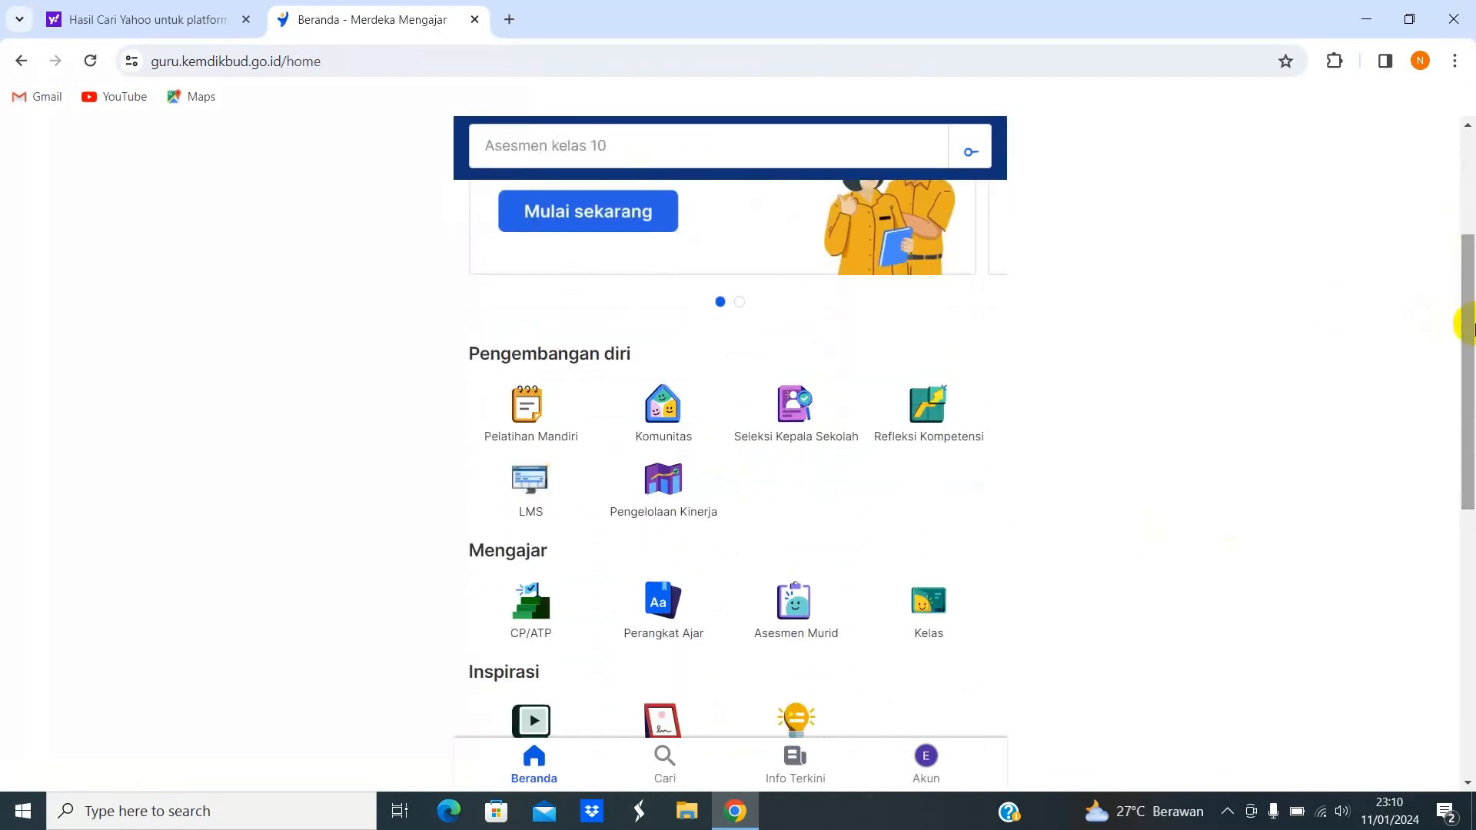
left_click(674, 487)
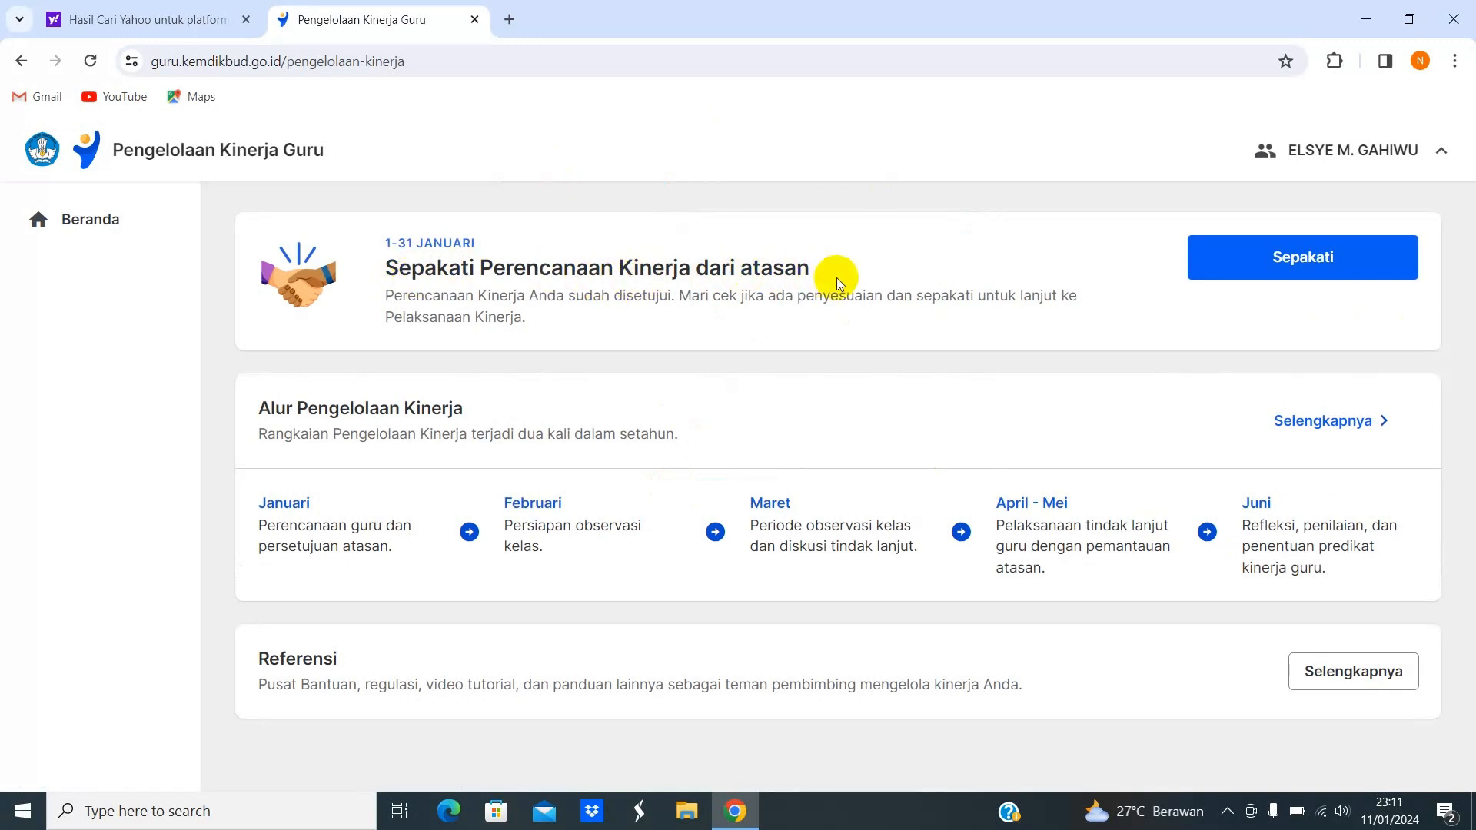
left_click(1334, 267)
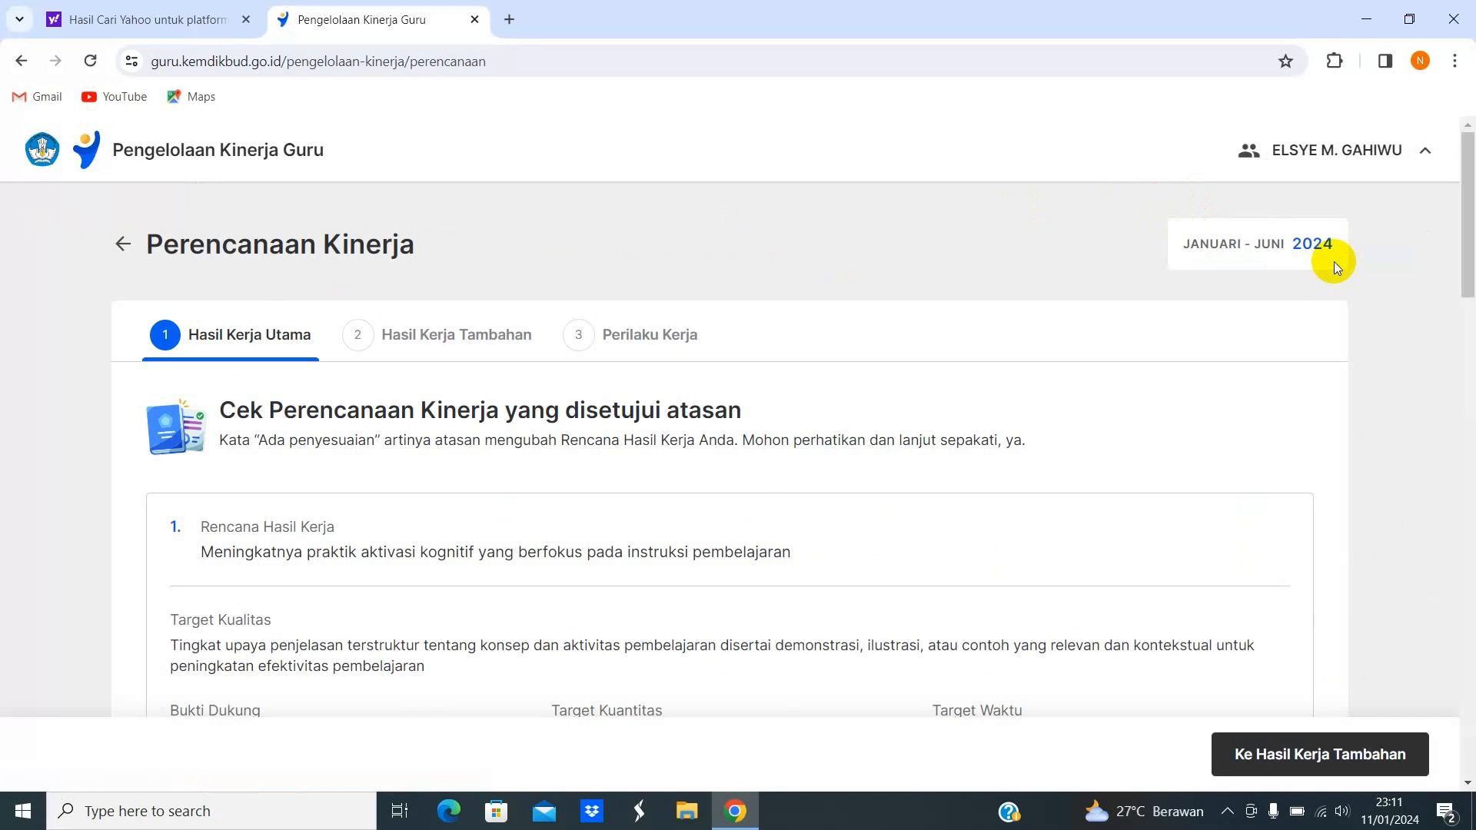
left_click(1273, 752)
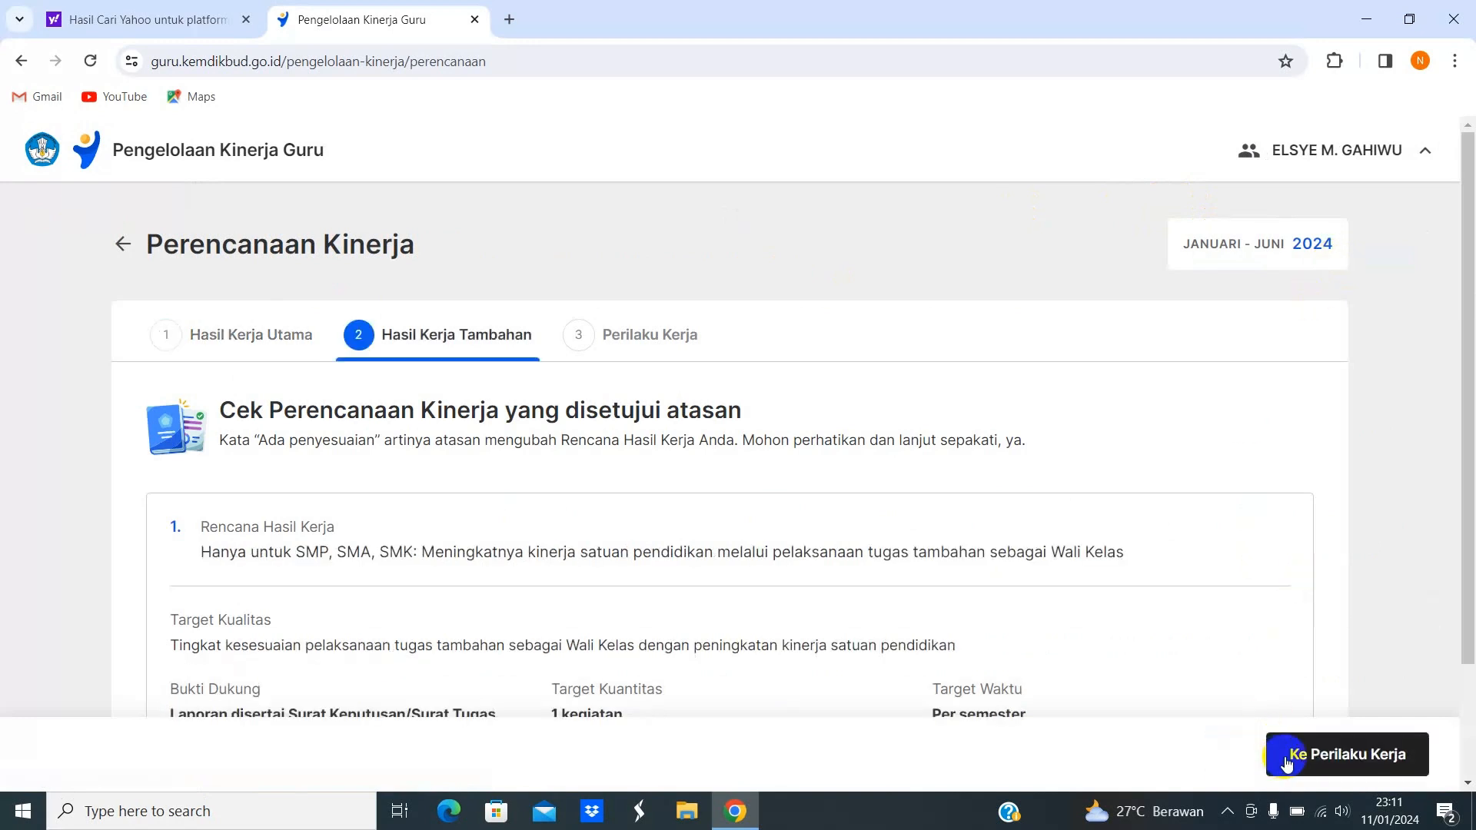
left_click(1325, 759)
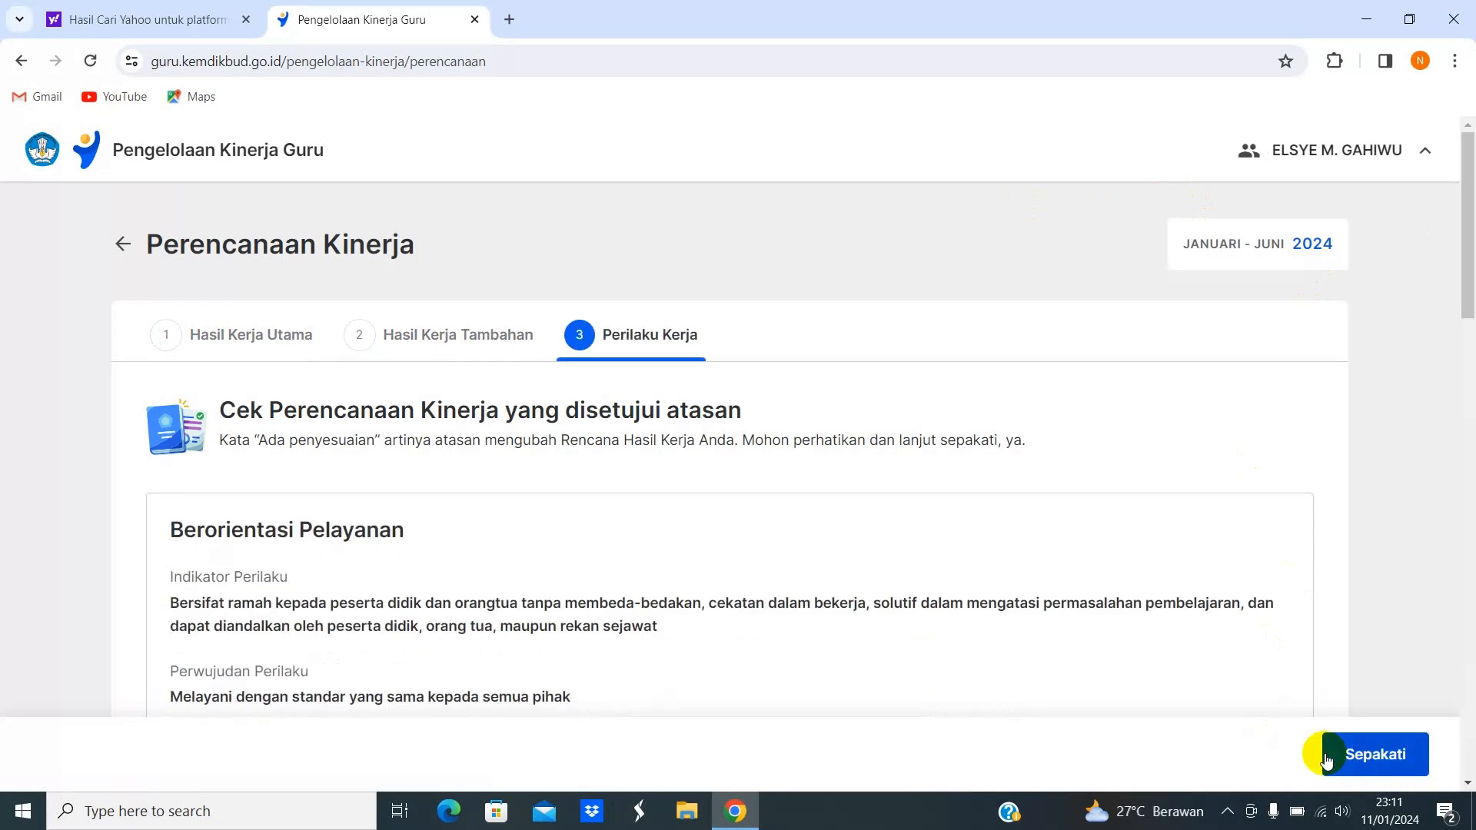
left_click_drag(1464, 224, 1466, 281)
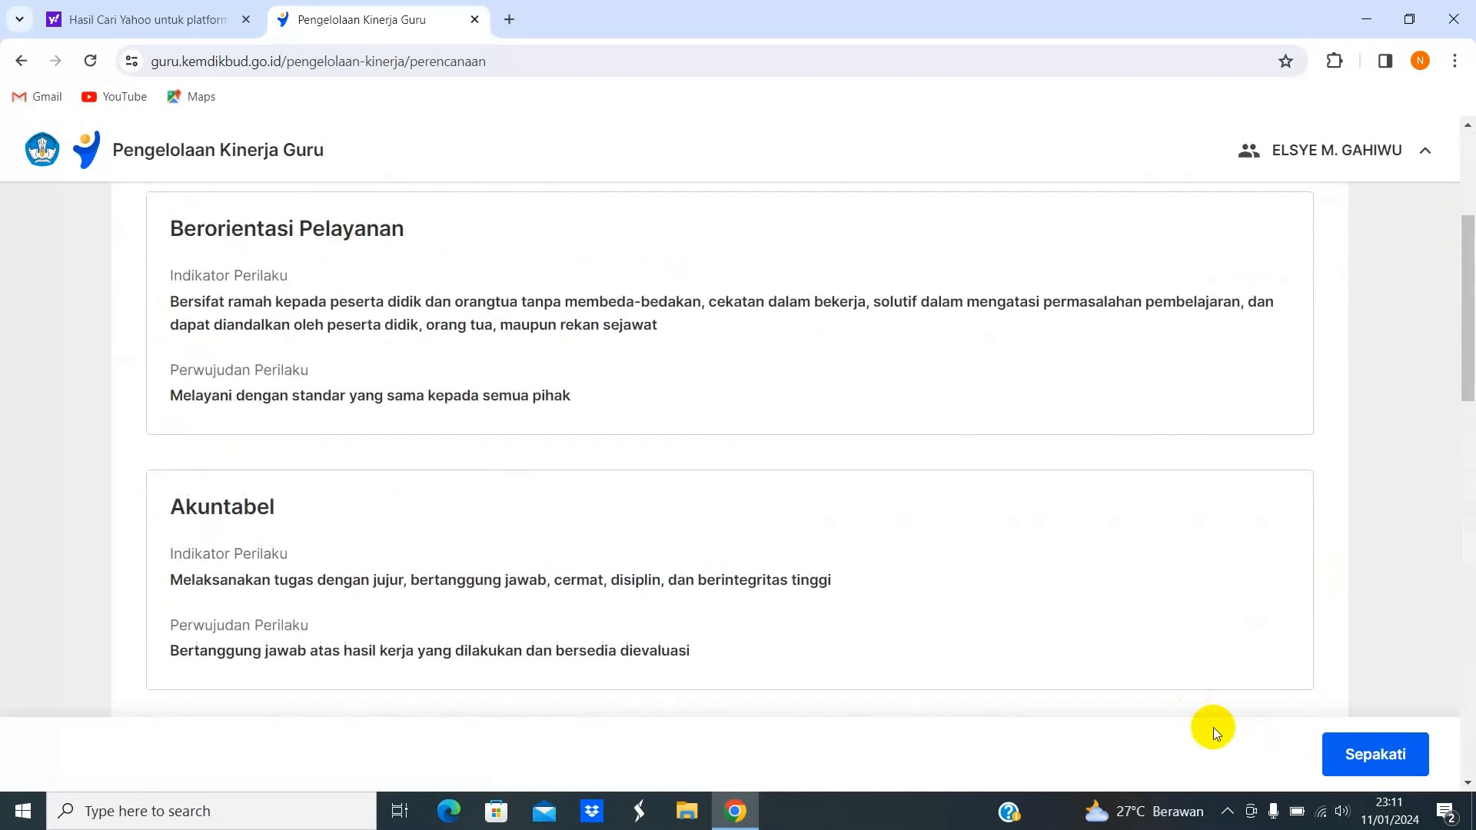
Agree to the approved Perencanaan Kinerja, accepting the statement of agreement with the supervisor's approved plan.
left_click(1380, 756)
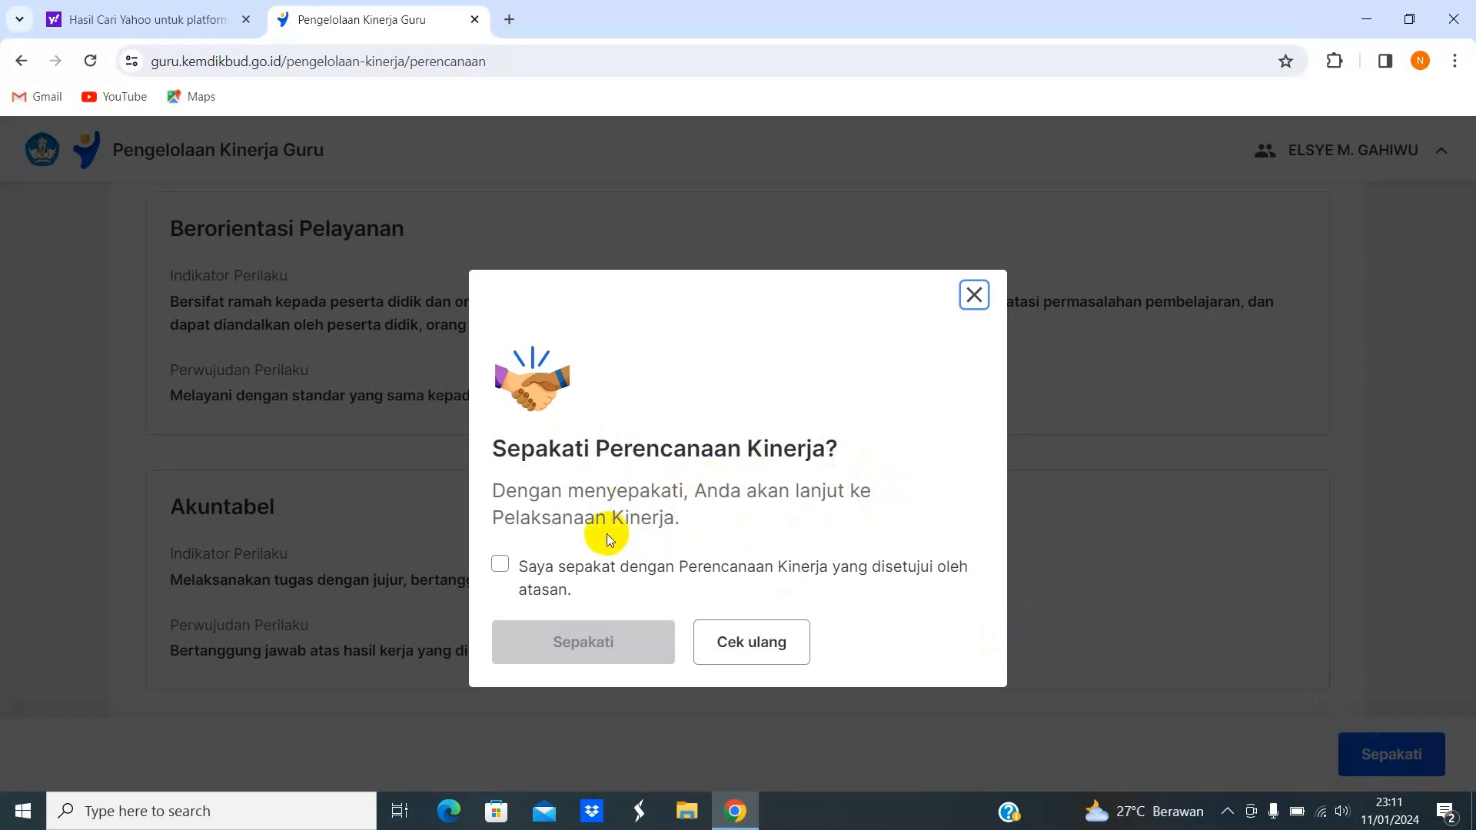
left_click(500, 566)
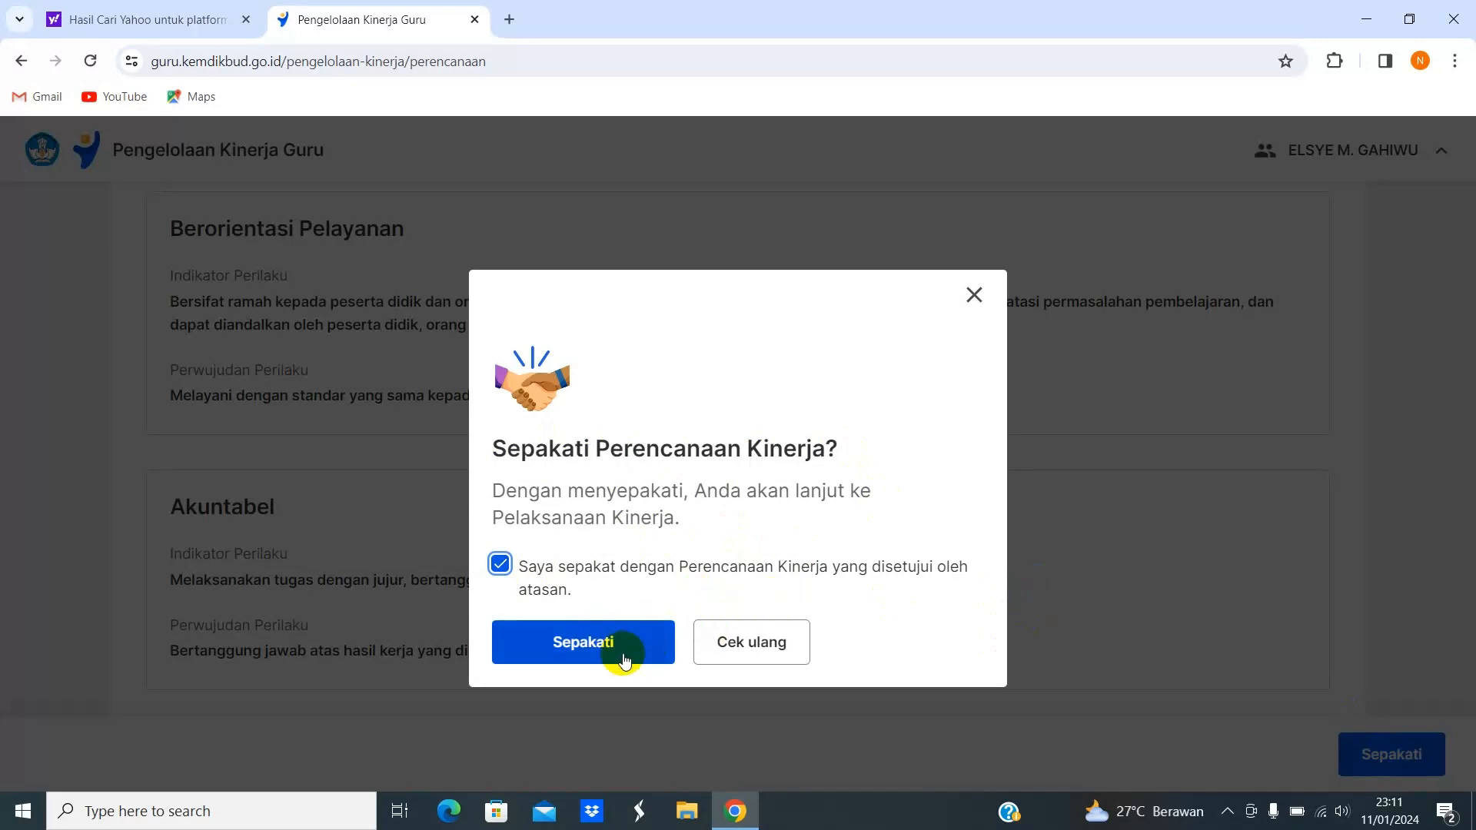
left_click(597, 644)
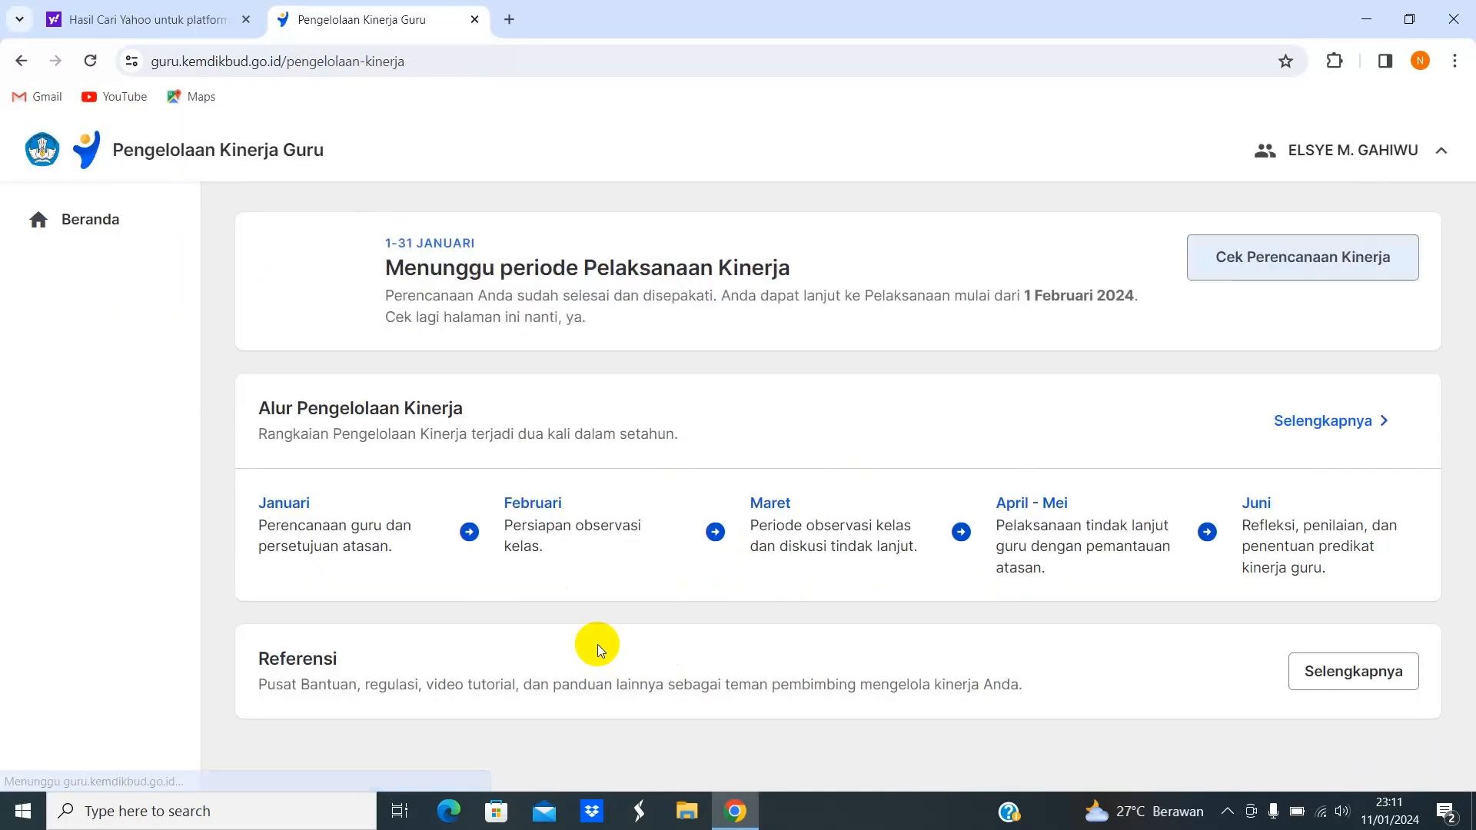